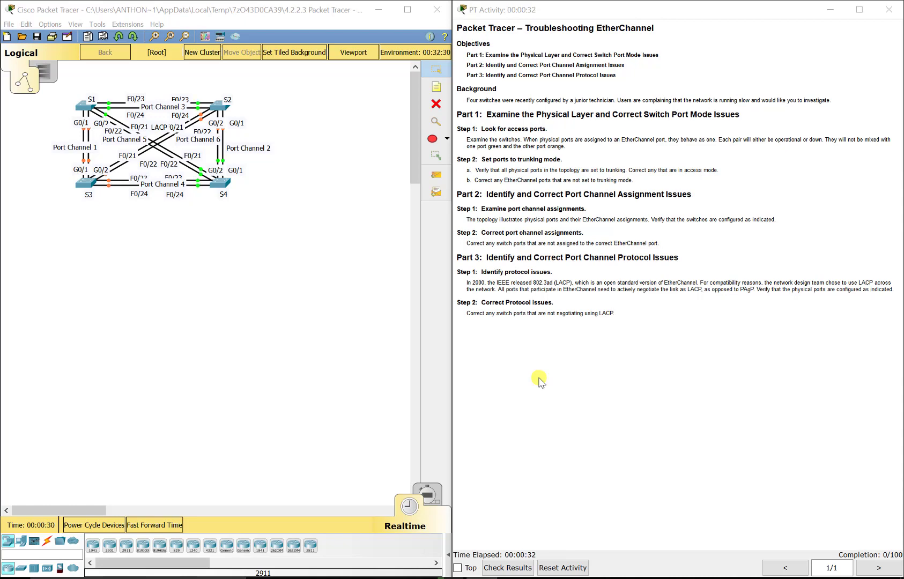
{"action": "left_click", "coordinate": [324, 202]}
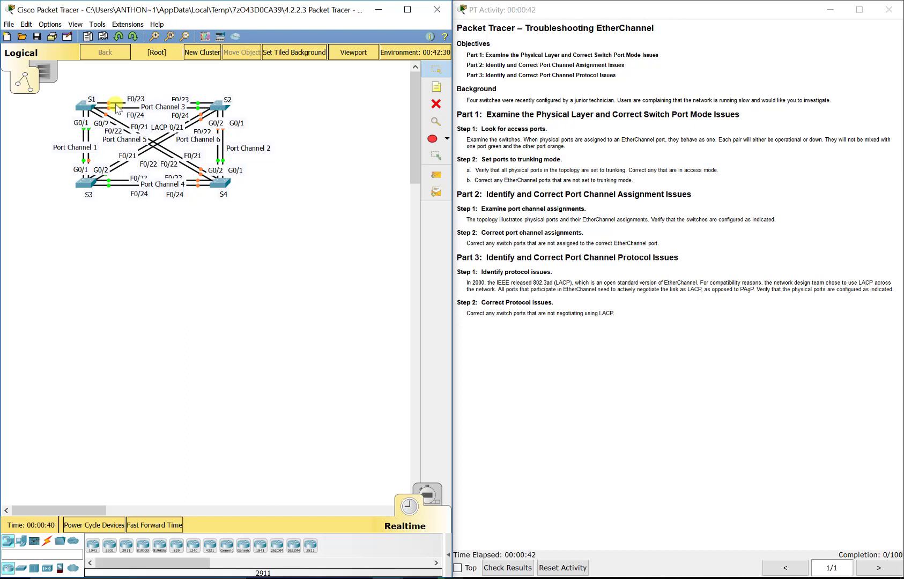
{"action": "left_click", "coordinate": [317, 99]}
{"action": "left_click", "coordinate": [264, 254]}
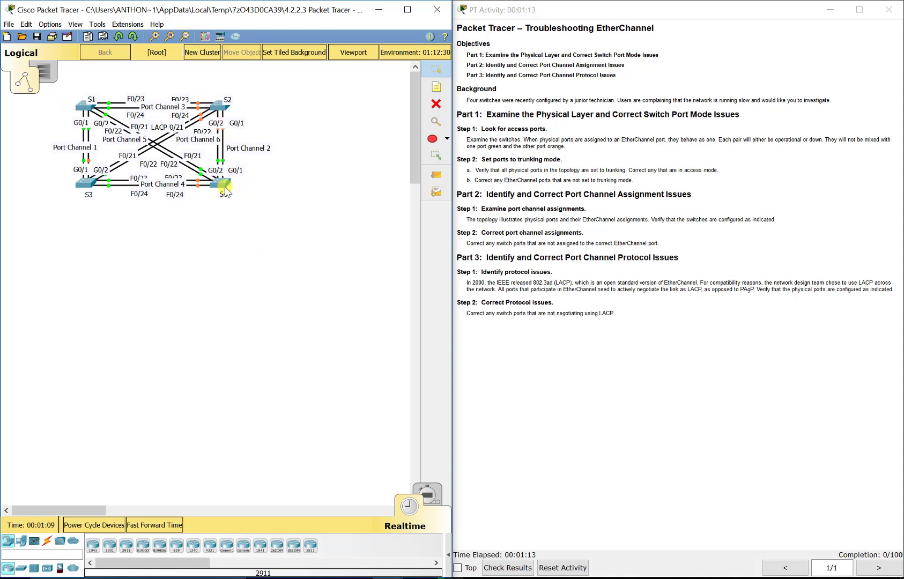
Open the command line of switch S1 in an enlarged window and enter privileged EXEC mode.
{"action": "left_click", "coordinate": [86, 106]}
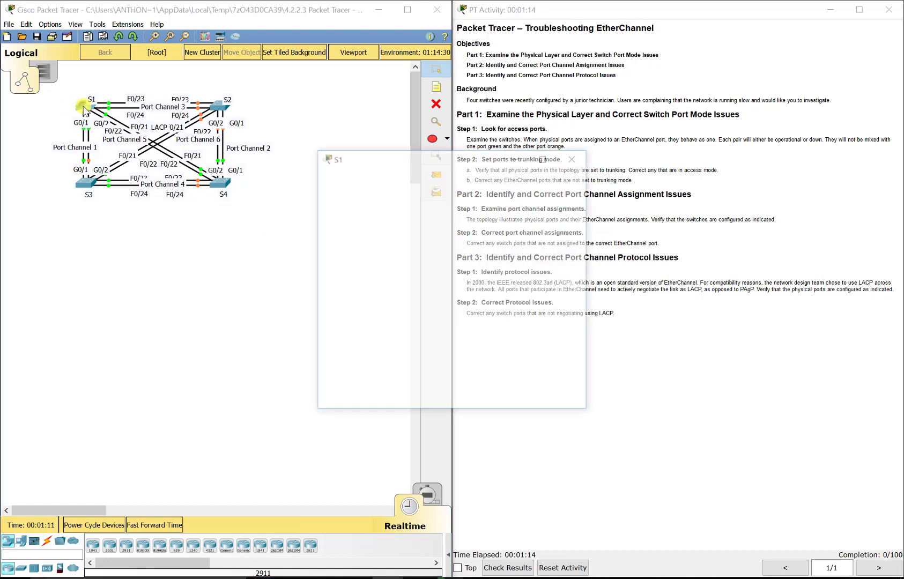
{"action": "left_click", "coordinate": [404, 177]}
{"action": "left_click_drag", "start_coordinate": [316, 149], "coordinate": [177, 97]}
{"action": "key", "text": "Return"}
{"action": "type", "text": "en"}
{"action": "key", "text": "Return"}
Display S1's running configuration and check the switchport modes and channel groups of Fa0/21-24 and G0/1-2.
{"action": "type", "text": "show ru"}
{"action": "key", "text": "Return"}
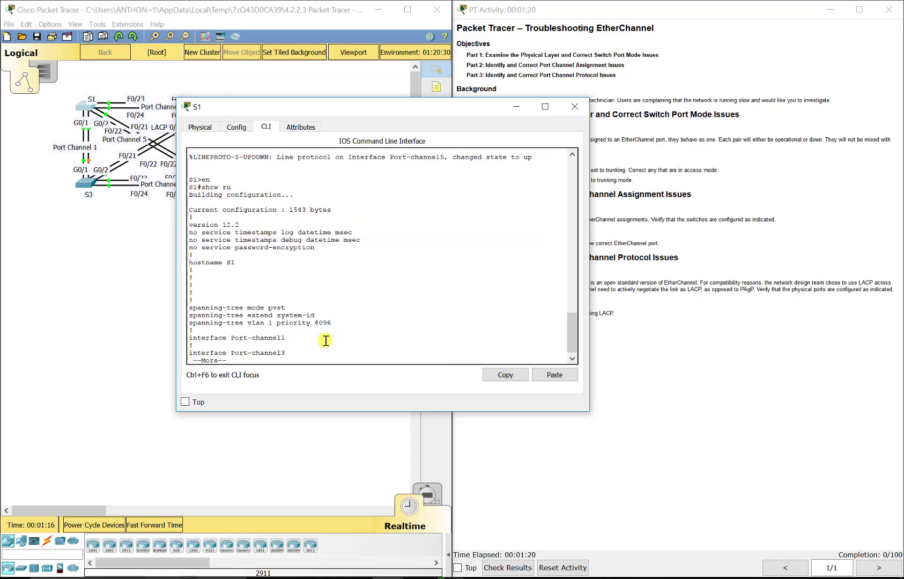
{"action": "key", "text": "space"}
{"action": "key", "text": "space"}
{"action": "key", "text": "space"}
{"action": "key", "text": "space"}
{"action": "scroll", "coordinate": [324, 339], "scroll_direction": "up", "scroll_amount": 5}
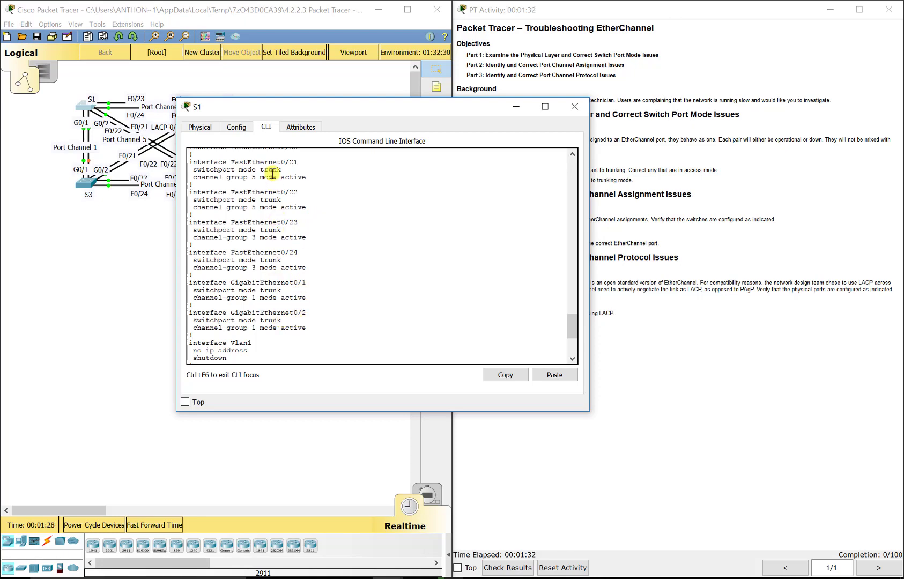
Open the command line of switch S2 in an enlarged window and enter privileged EXEC mode.
{"action": "left_click", "coordinate": [217, 95]}
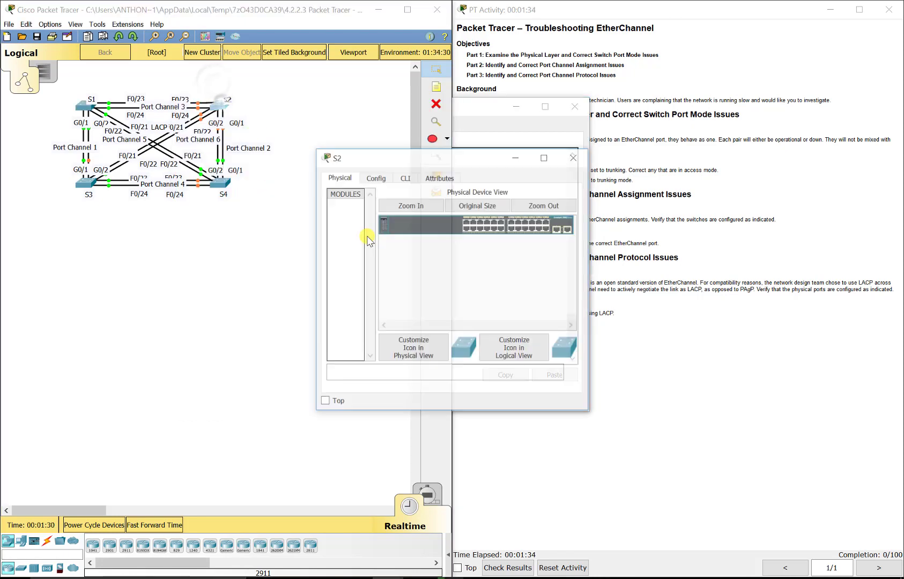
{"action": "left_click", "coordinate": [404, 178]}
{"action": "left_click_drag", "start_coordinate": [316, 149], "coordinate": [177, 112]}
{"action": "key", "text": "Return"}
{"action": "type", "text": "en"}
{"action": "key", "text": "Return"}
Display S2's full running configuration and check the switchport modes and channel groups of its physical ports.
{"action": "type", "text": "show run"}
{"action": "key", "text": "Return"}
{"action": "key", "text": "space"}
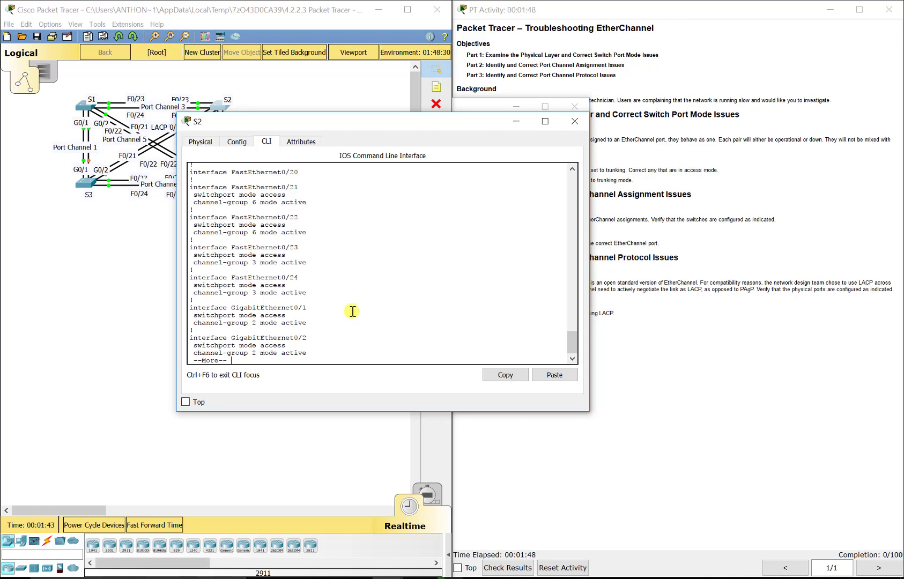
{"action": "key", "text": "space"}
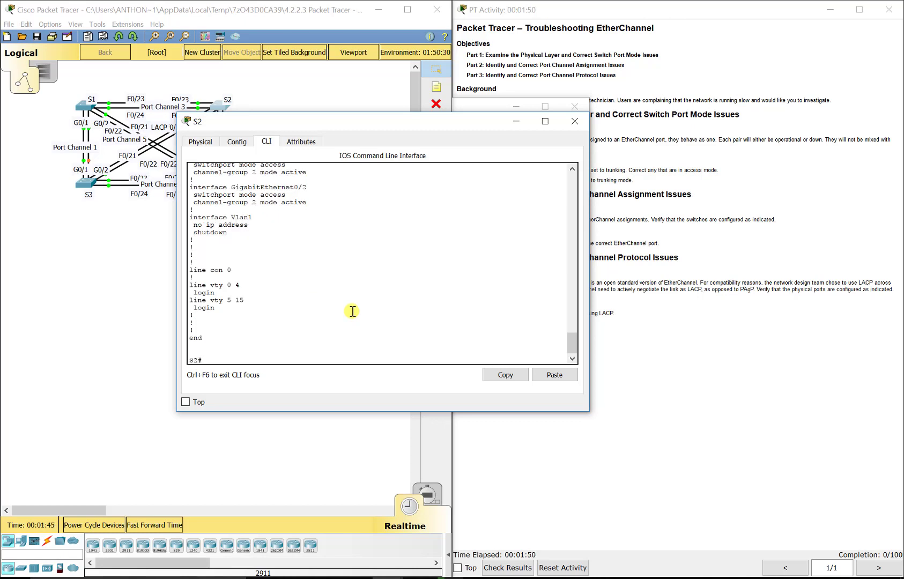
On S2, configure interface range fa0/21-24, g0/1-2 with switchport mode trunk and return to global configuration mode.
{"action": "type", "text": "config t"}
{"action": "key", "text": "Return"}
{"action": "type", "text": "int range fa0/21-24, g0/102"}
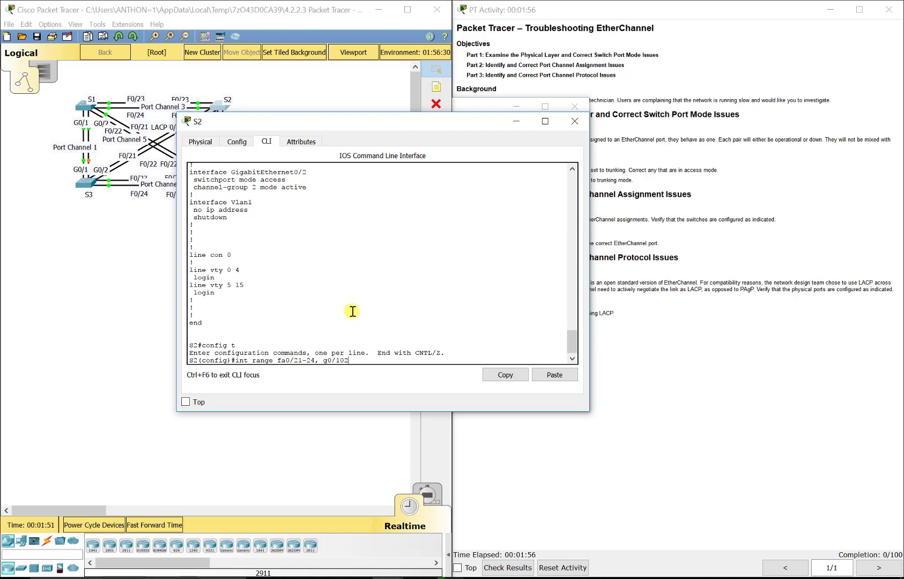
{"action": "key", "text": "BackSpace"}
{"action": "key", "text": "BackSpace"}
{"action": "type", "text": "-2"}
{"action": "key", "text": "Return"}
{"action": "type", "text": "switchport mode trunk"}
{"action": "key", "text": "Return"}
{"action": "type", "text": "exit"}
{"action": "key", "text": "Return"}
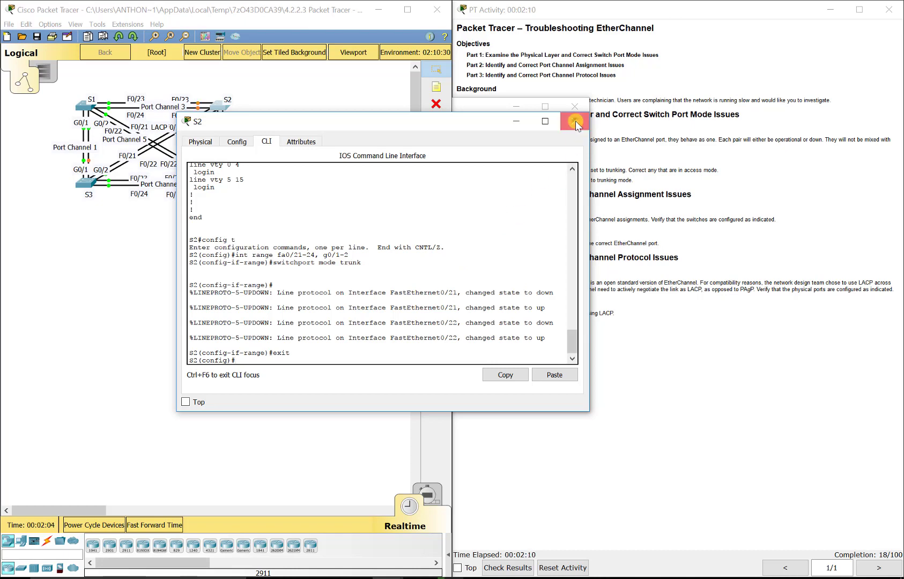
Open the command line of switch S3 in an enlarged window and enter privileged EXEC mode.
{"action": "left_click", "coordinate": [95, 292]}
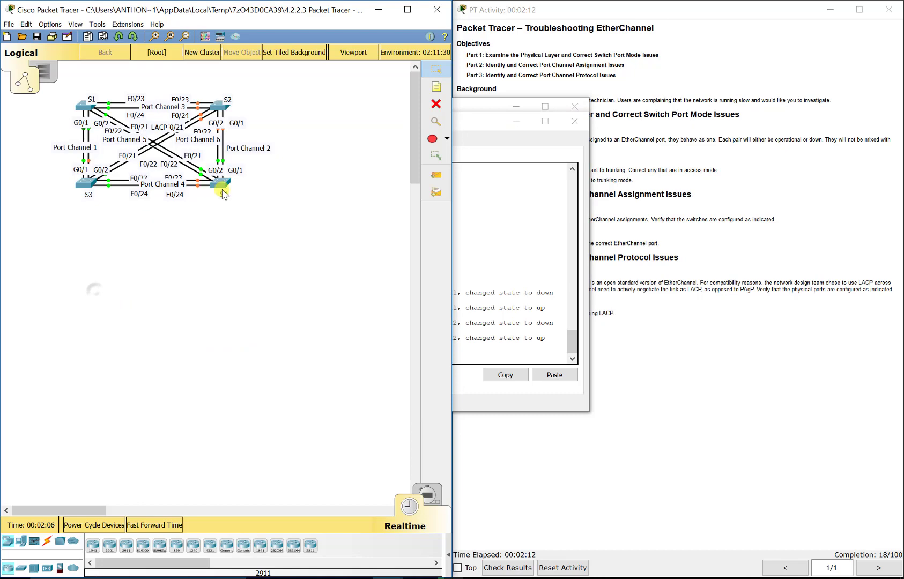
{"action": "left_click", "coordinate": [85, 183]}
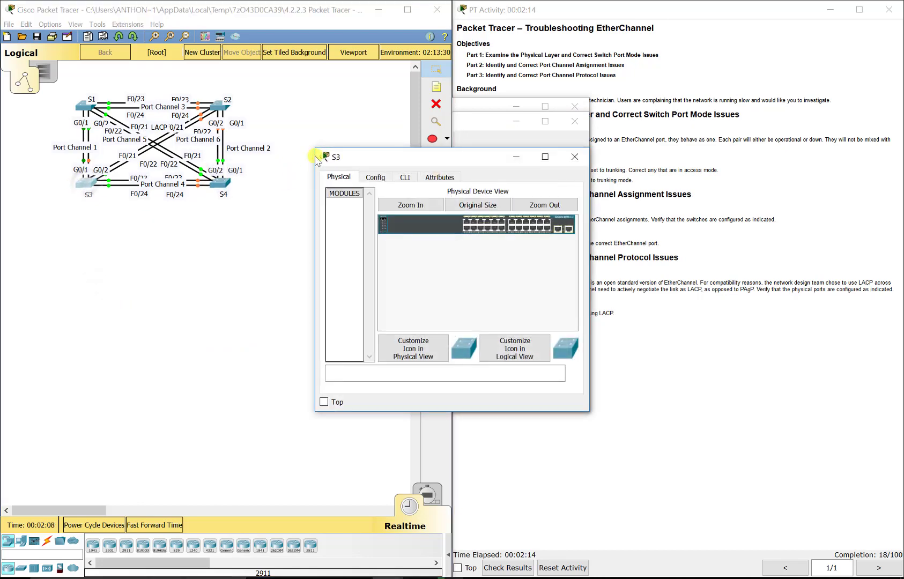
{"action": "left_click_drag", "start_coordinate": [48, 122], "coordinate": [48, 121]}
{"action": "left_click", "coordinate": [125, 148]}
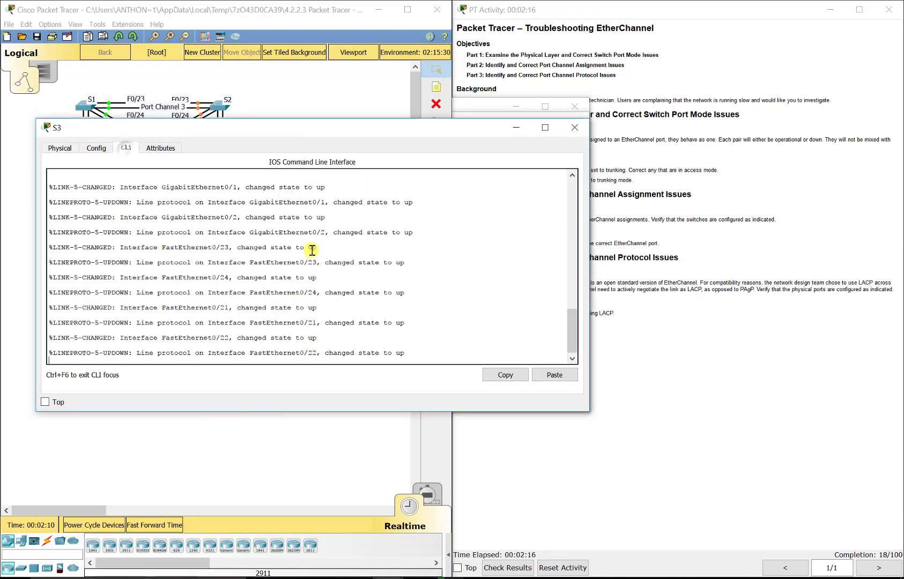
{"action": "type", "text": "en"}
{"action": "key", "text": "Return"}
Display S3's running configuration and check the trunk and channel-group settings of Fa0/21-24 and G0/1-2.
{"action": "type", "text": "sh run"}
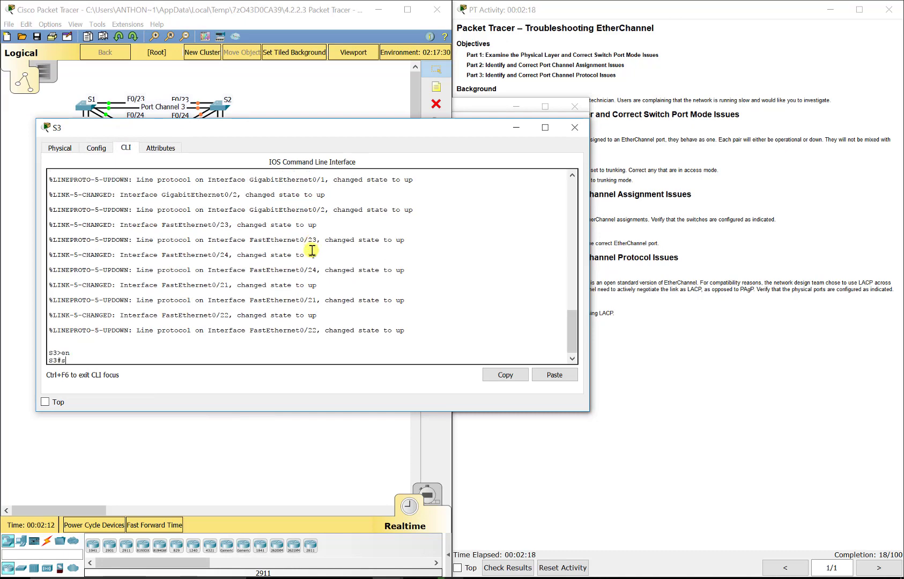
{"action": "key", "text": "Return"}
{"action": "key", "text": "space"}
{"action": "key", "text": "space"}
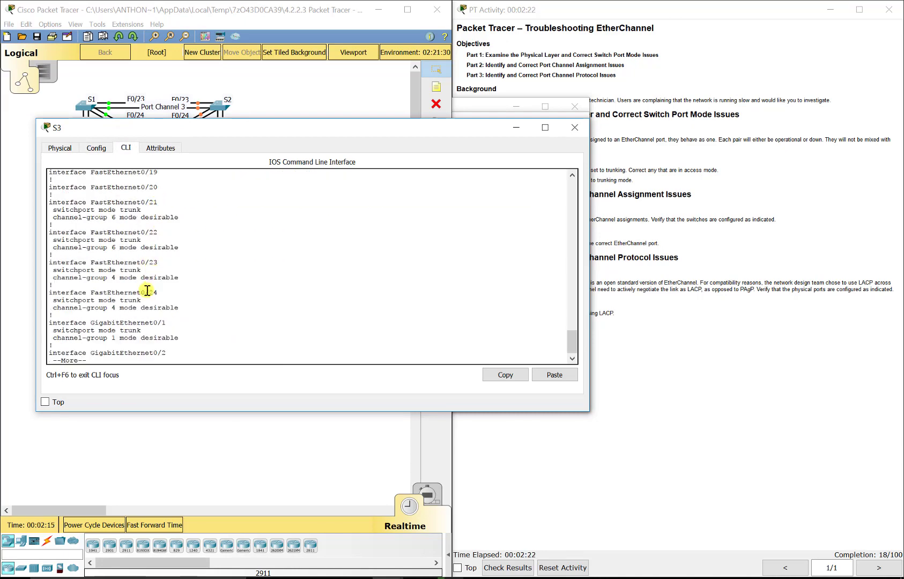
{"action": "scroll", "coordinate": [154, 310], "scroll_direction": "down", "scroll_amount": 1}
{"action": "key", "text": "space"}
{"action": "scroll", "coordinate": [154, 308], "scroll_direction": "up", "scroll_amount": 4}
{"action": "scroll", "coordinate": [154, 305], "scroll_direction": "up", "scroll_amount": 1}
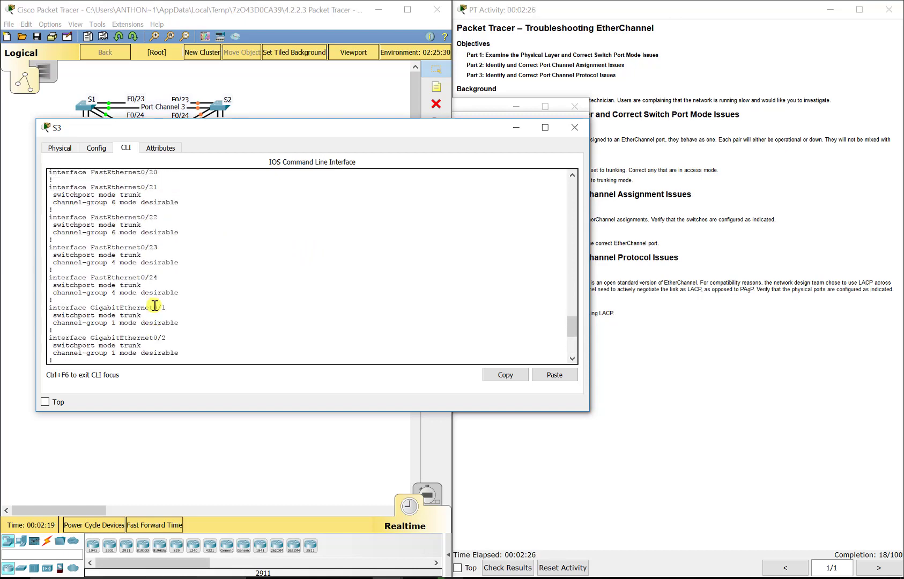
Open the command line of switch S4 in an enlarged window and enter privileged EXEC mode.
{"action": "left_click", "coordinate": [347, 91]}
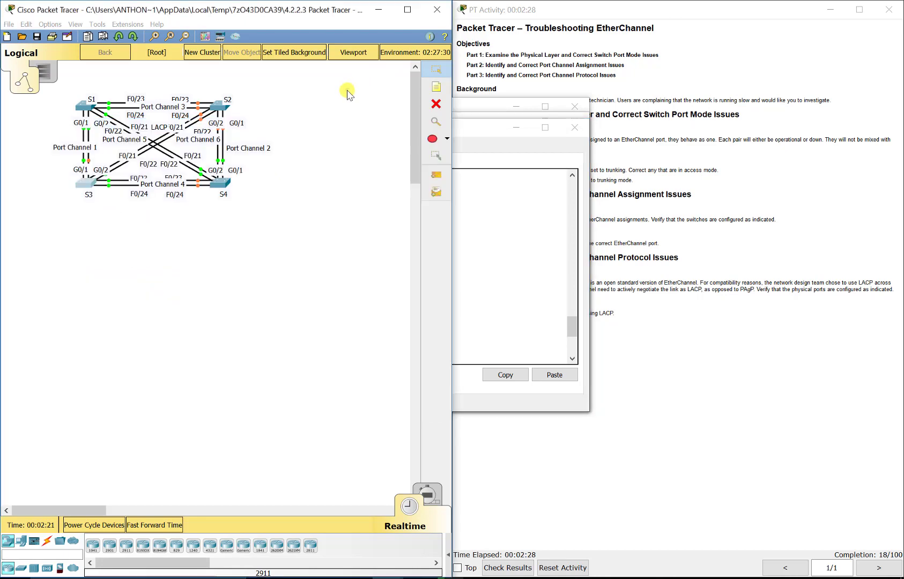
{"action": "left_click", "coordinate": [221, 184]}
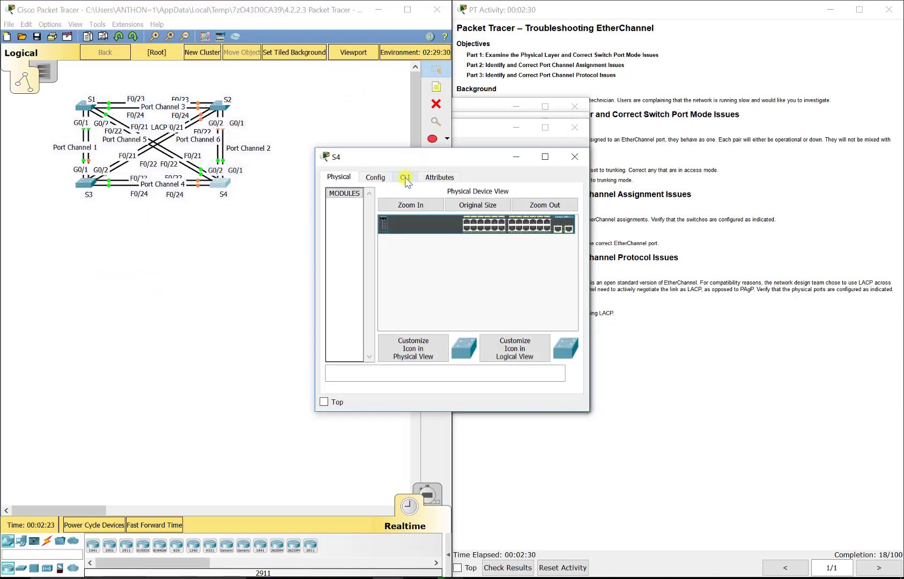
{"action": "left_click", "coordinate": [405, 177]}
{"action": "left_click_drag", "start_coordinate": [316, 148], "coordinate": [129, 137]}
{"action": "type", "text": "en"}
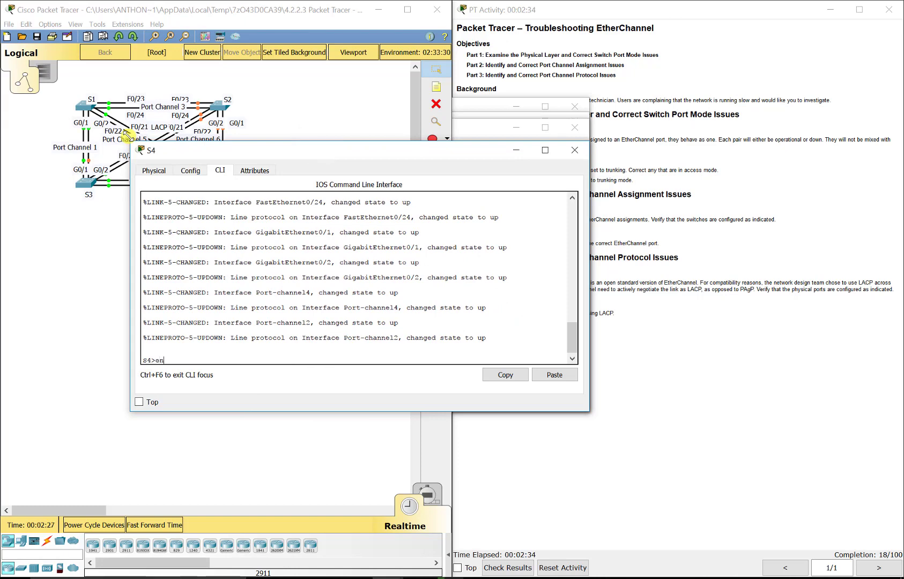
{"action": "key", "text": "Return"}
Display S4's running configuration and check the trunk and channel-group settings of its FastEthernet and GigabitEthernet ports.
{"action": "type", "text": "sh run"}
{"action": "key", "text": "Return"}
{"action": "key", "text": "space"}
{"action": "key", "text": "space"}
{"action": "key", "text": "space"}
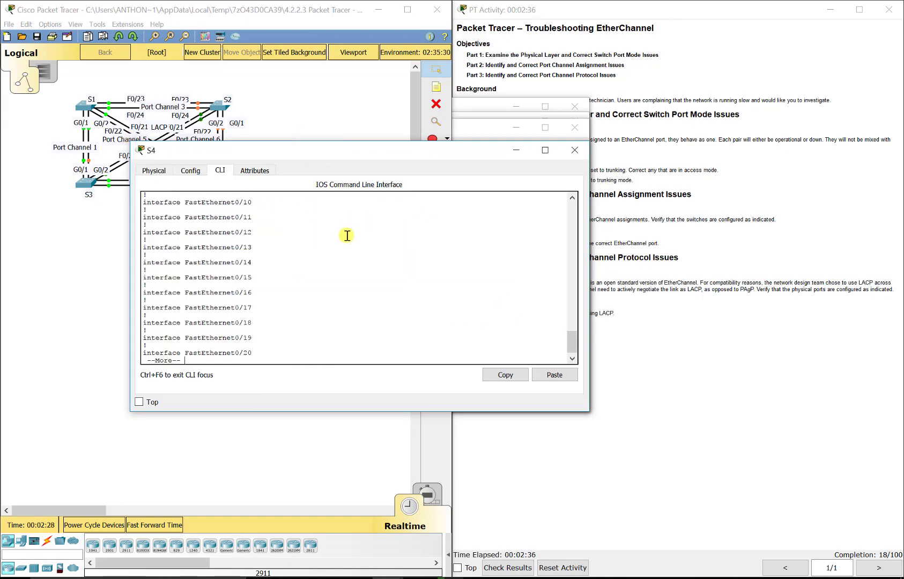
{"action": "scroll", "coordinate": [317, 309], "scroll_direction": "up", "scroll_amount": 5}
{"action": "scroll", "coordinate": [318, 309], "scroll_direction": "up", "scroll_amount": 2}
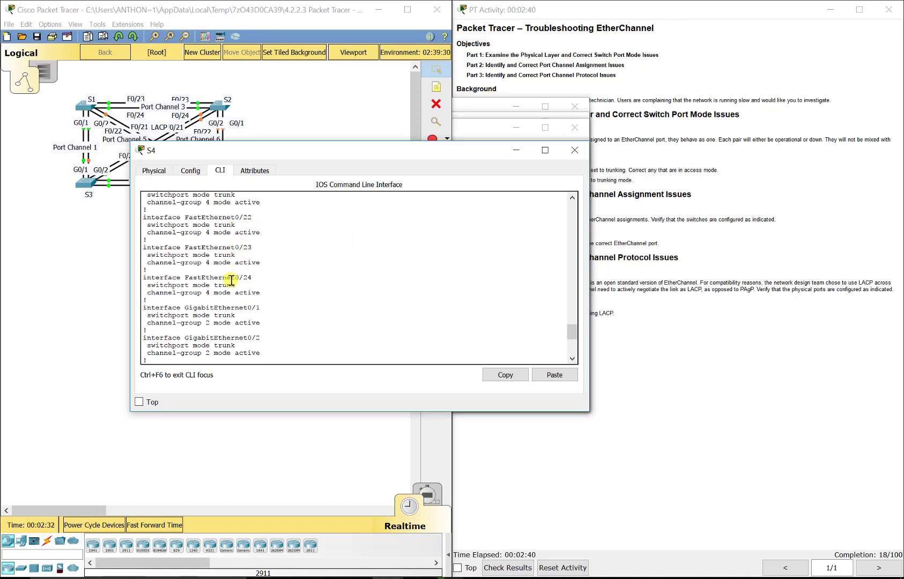
{"action": "scroll", "coordinate": [236, 352], "scroll_direction": "down", "scroll_amount": 7}
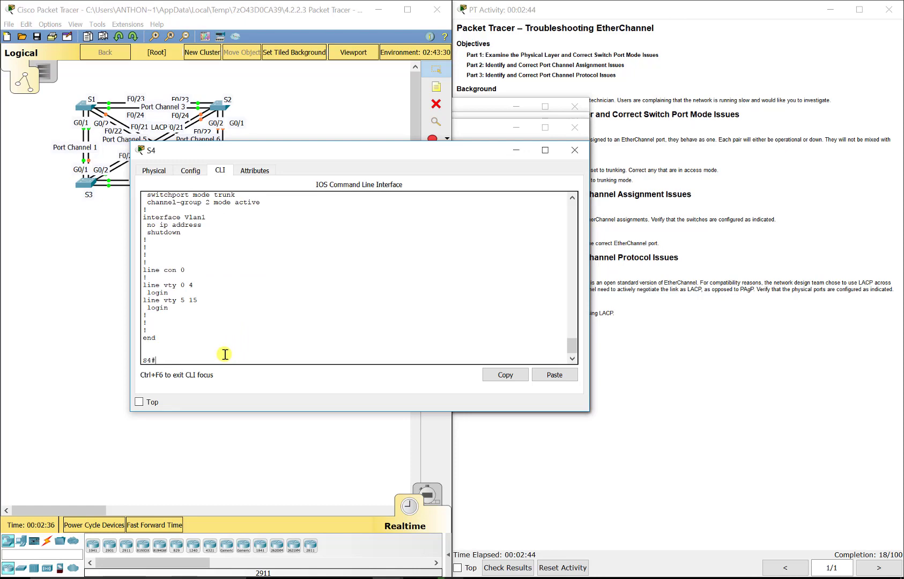
Return to S1's command line, show its EtherChannel summary and examine the status, protocol and ports of port channel 1.
{"action": "left_click", "coordinate": [81, 265]}
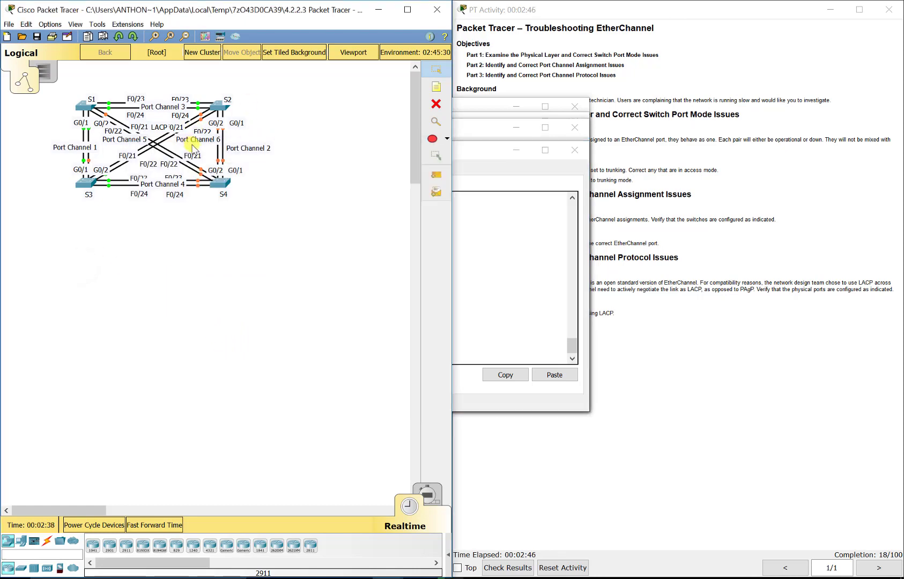
{"action": "left_click", "coordinate": [678, 160]}
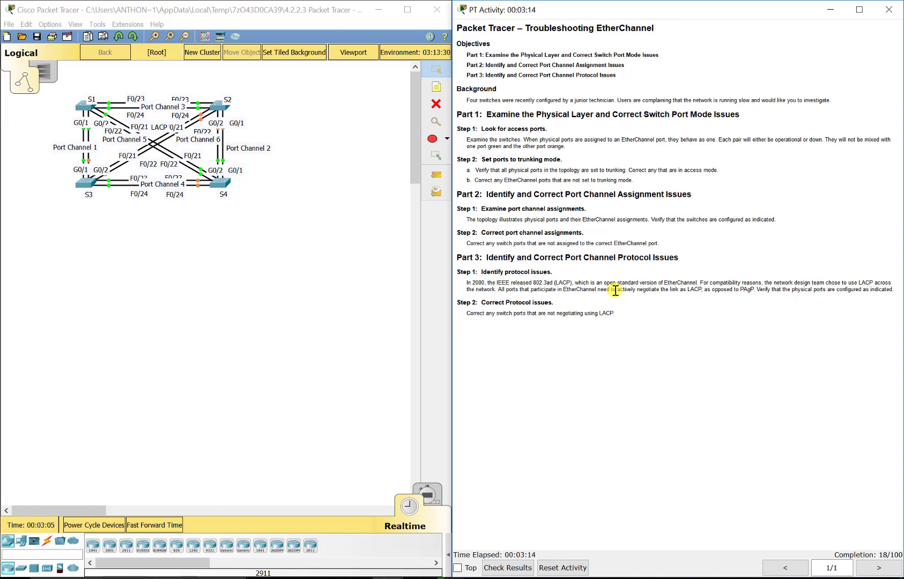
{"action": "left_click", "coordinate": [84, 106]}
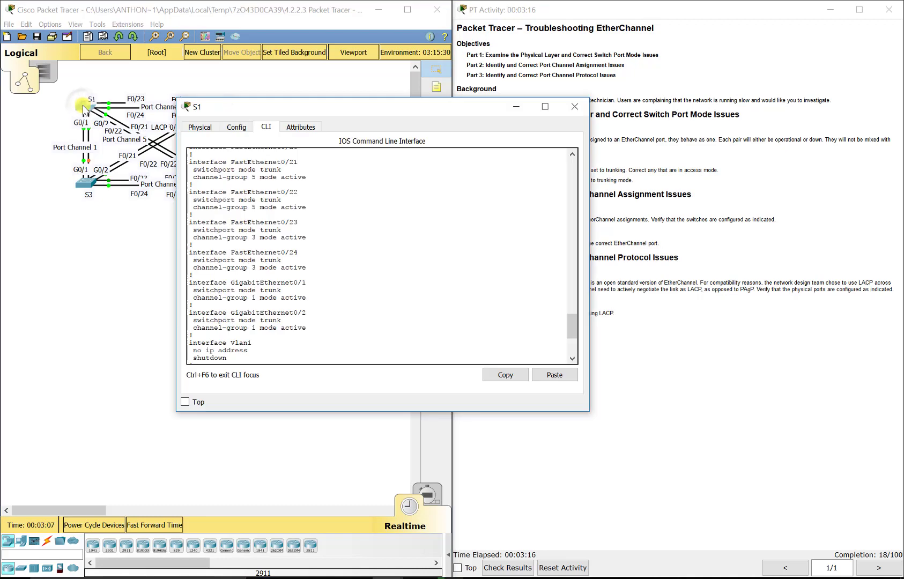
{"action": "scroll", "coordinate": [346, 367], "scroll_direction": "down", "scroll_amount": 5}
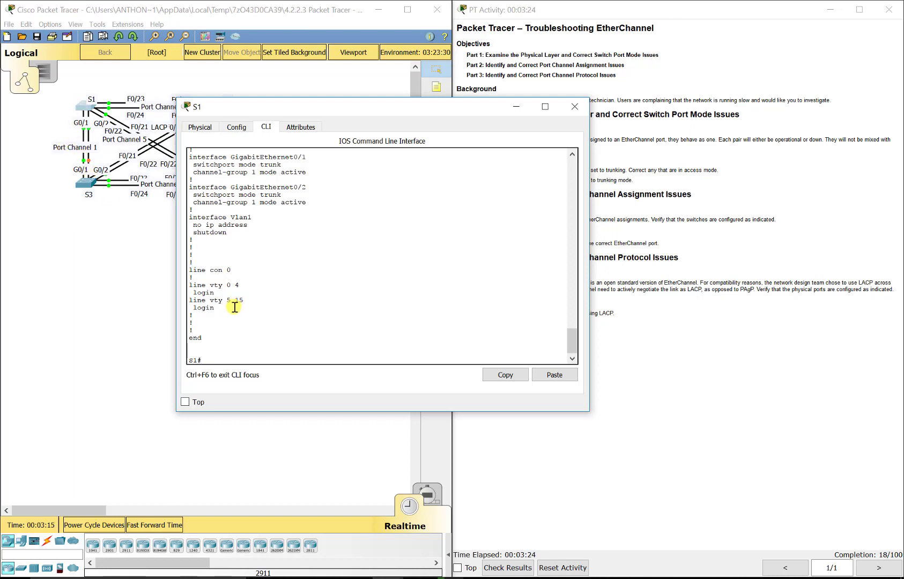
{"action": "type", "text": "show etherchannel summary"}
{"action": "key", "text": "Return"}
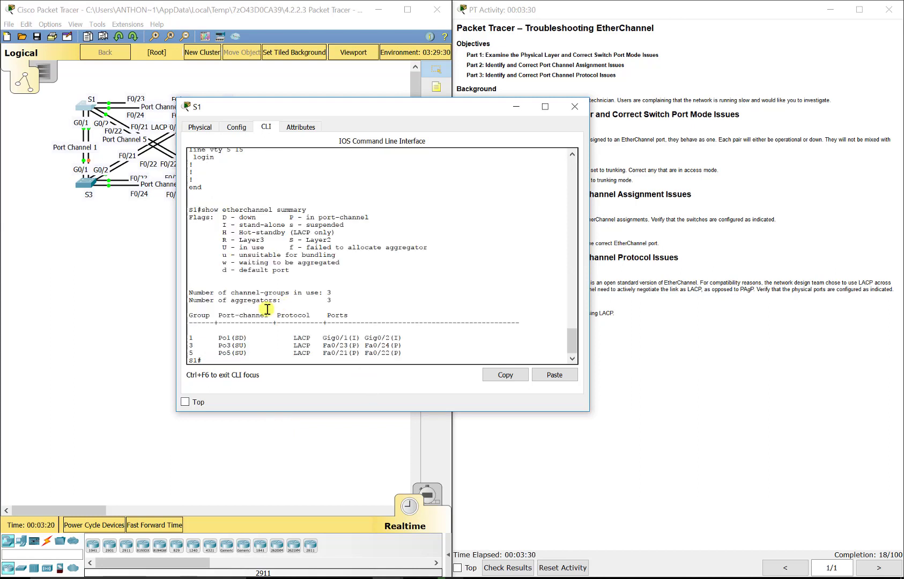
{"action": "left_click_drag", "start_coordinate": [187, 337], "coordinate": [248, 340]}
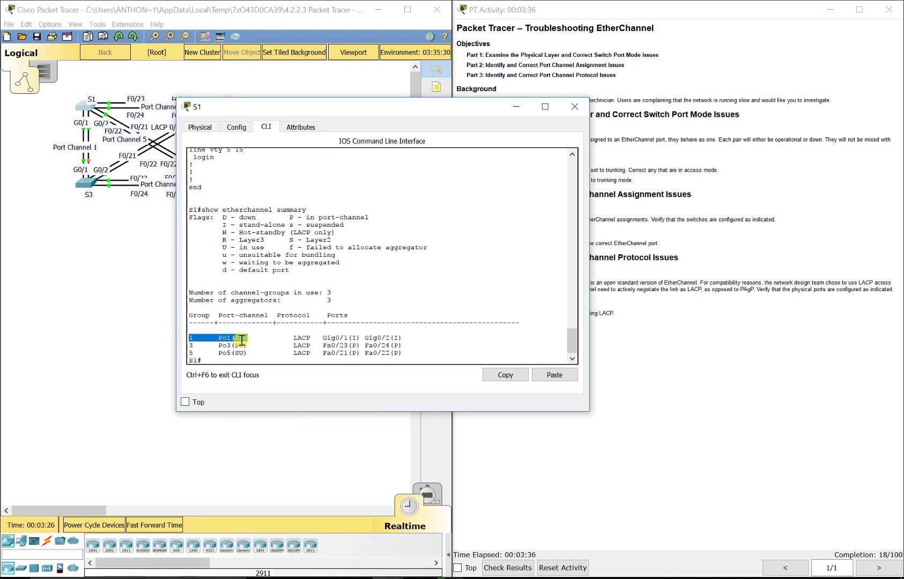
{"action": "left_click_drag", "start_coordinate": [293, 338], "coordinate": [407, 338]}
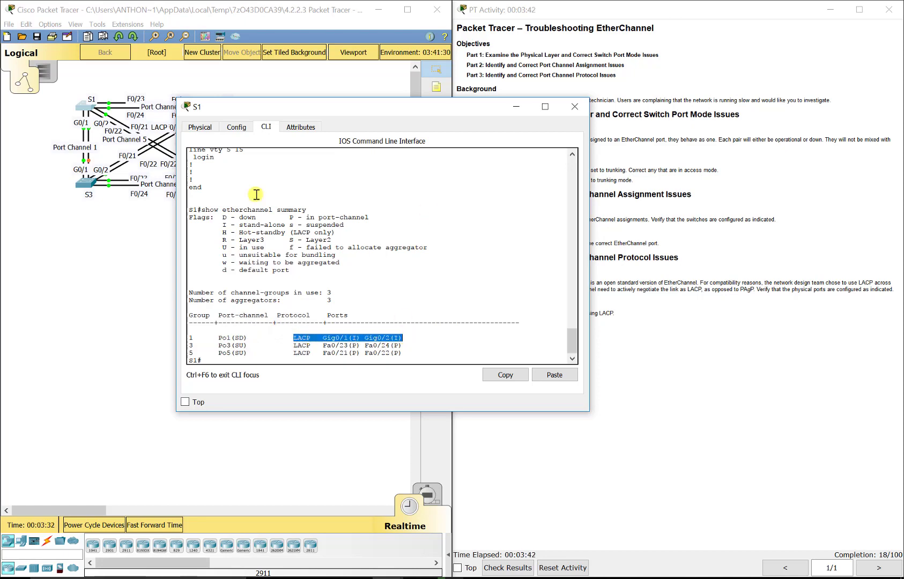
Show the EtherChannel summary on S3 and check which protocol port channel 1 uses.
{"action": "left_click", "coordinate": [82, 182]}
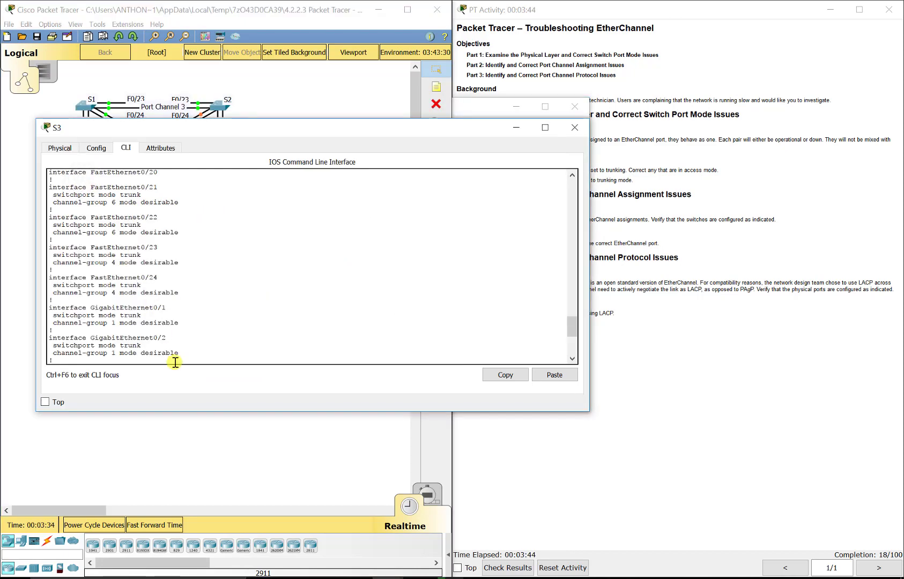
{"action": "scroll", "coordinate": [172, 354], "scroll_direction": "down", "scroll_amount": 7}
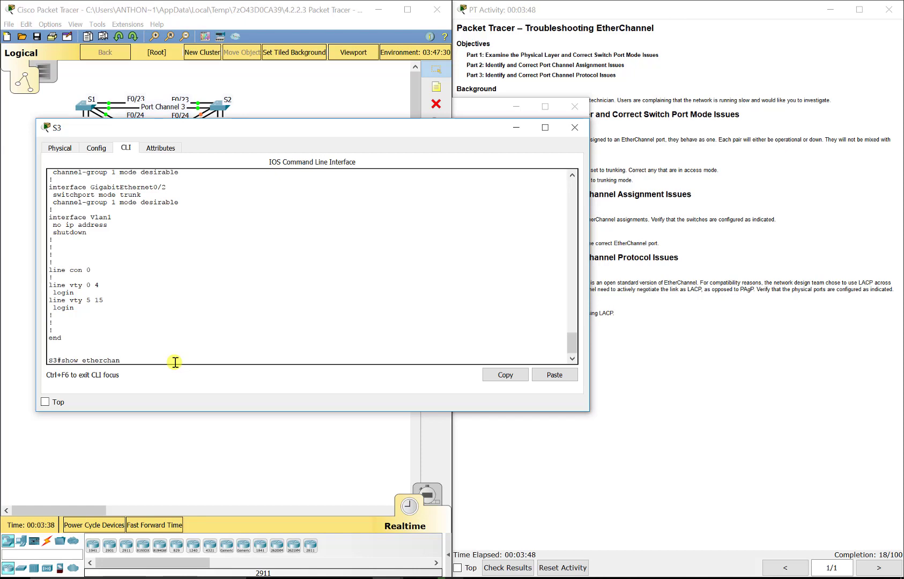
{"action": "key", "text": "Return"}
{"action": "key", "text": "Up"}
{"action": "key", "text": "Left"}
{"action": "key", "text": "Left"}
{"action": "key", "text": "Left"}
{"action": "key", "text": "Return"}
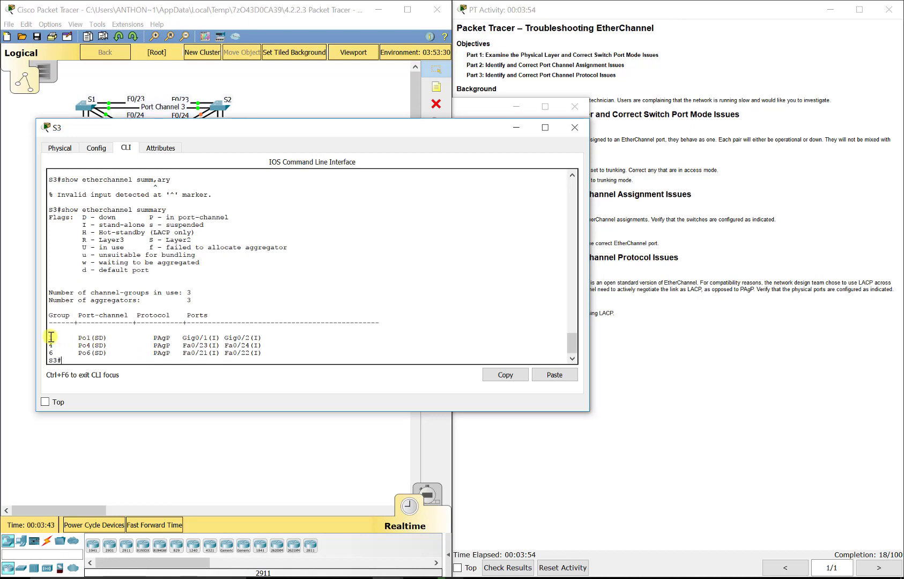
{"action": "left_click_drag", "start_coordinate": [158, 336], "coordinate": [170, 337]}
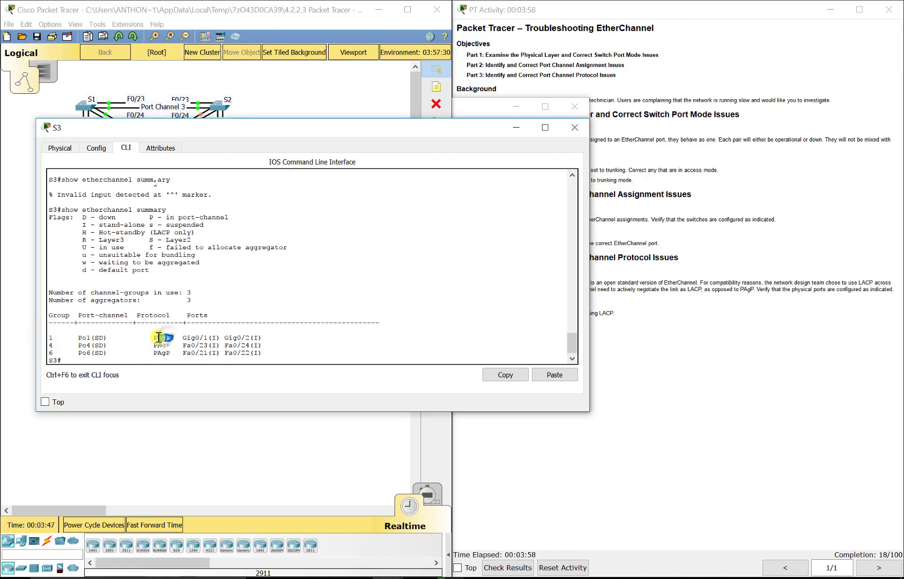
{"action": "left_click", "coordinate": [171, 338]}
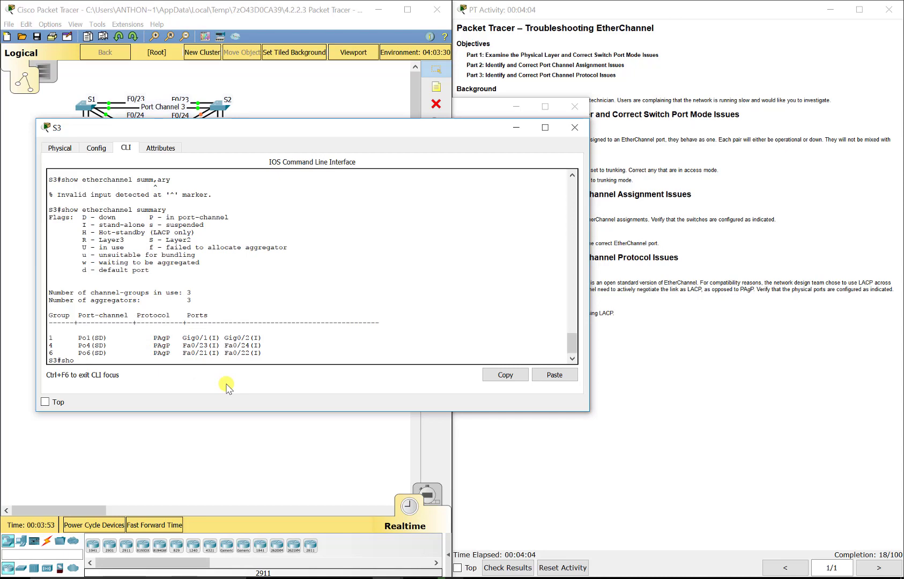
Display S3's running configuration and check the channel-group mode of GigabitEthernet0/1 and 0/2.
{"action": "type", "text": "show run"}
{"action": "key", "text": "Return"}
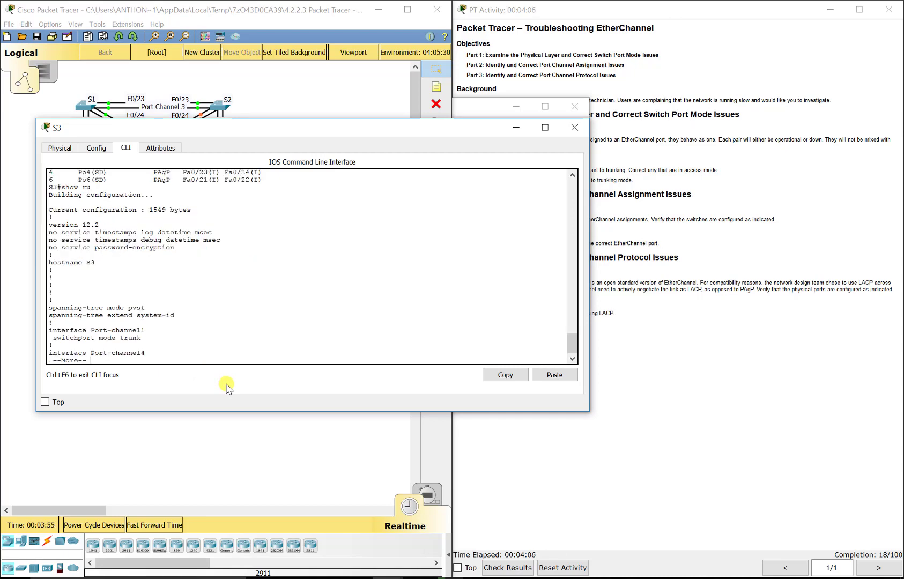
{"action": "key", "text": "space"}
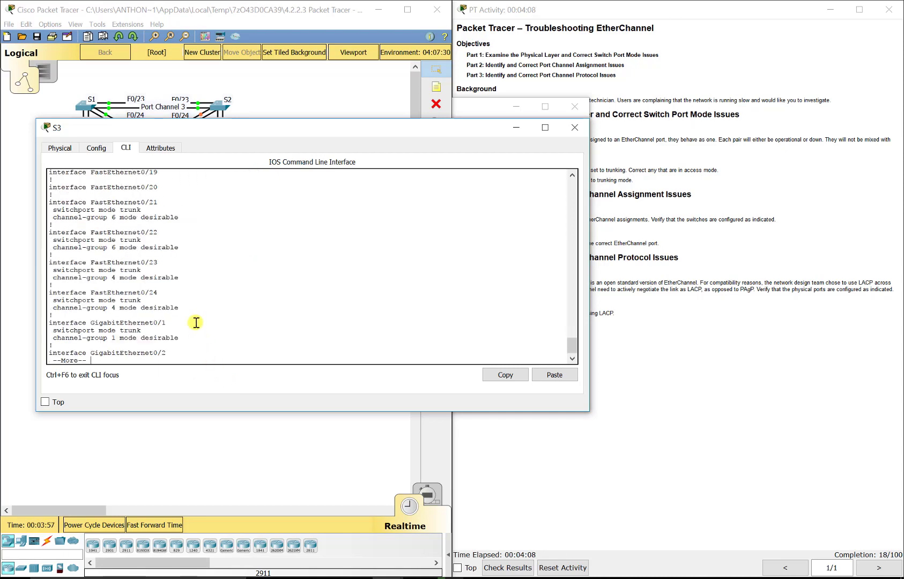
{"action": "key", "text": "space"}
{"action": "scroll", "coordinate": [152, 238], "scroll_direction": "up", "scroll_amount": 3}
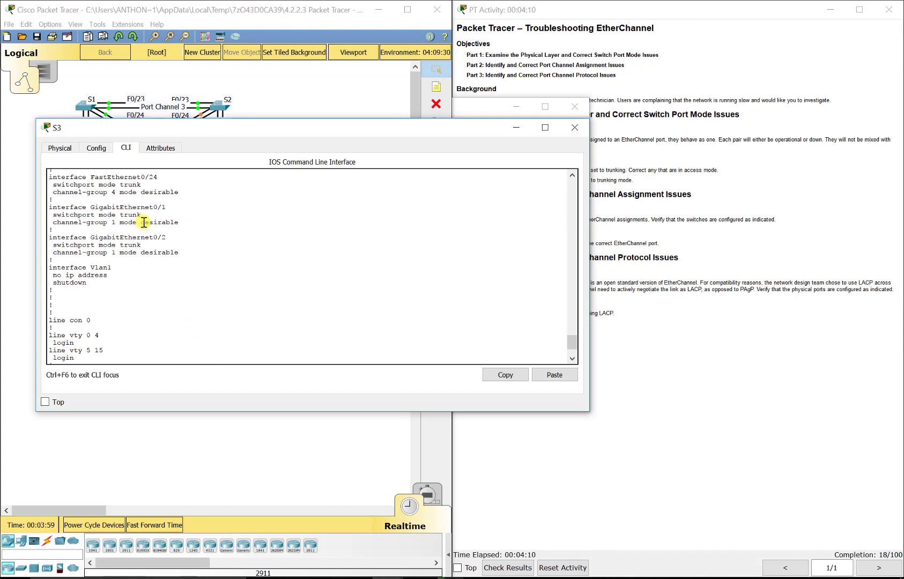
{"action": "double_click", "coordinate": [143, 222]}
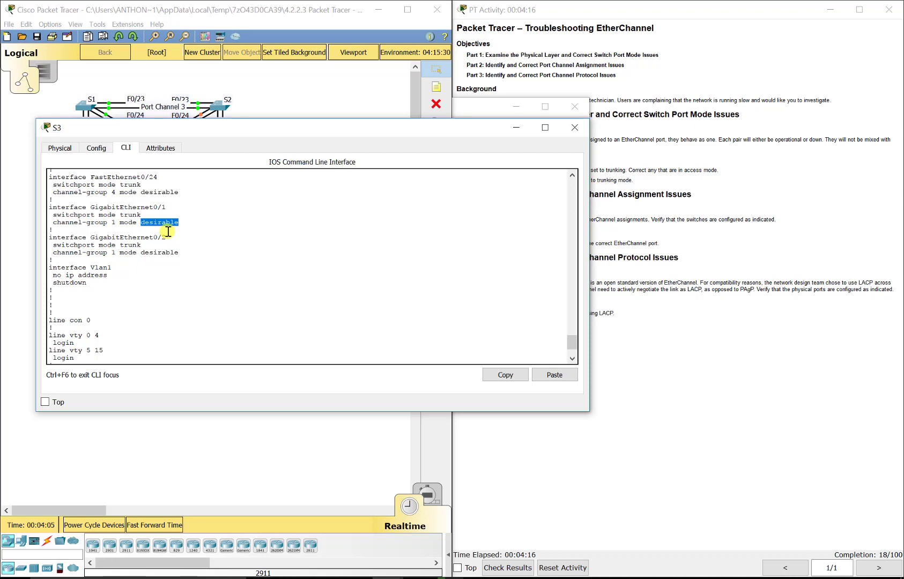
Return to S1's command line, display its running configuration and check the channel-group mode of GigabitEthernet0/1 and 0/2.
{"action": "left_click", "coordinate": [83, 105]}
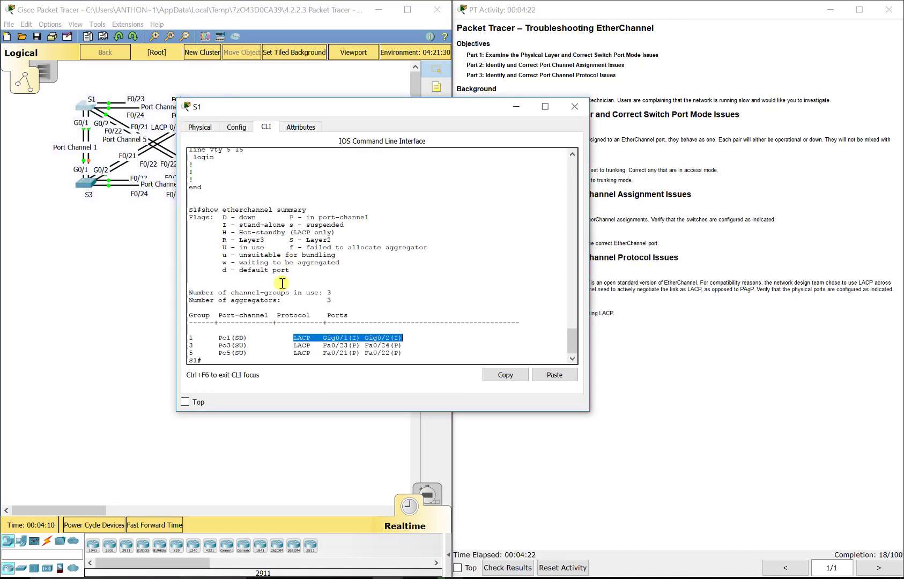
{"action": "left_click", "coordinate": [300, 360]}
{"action": "type", "text": "show run"}
{"action": "key", "text": "Return"}
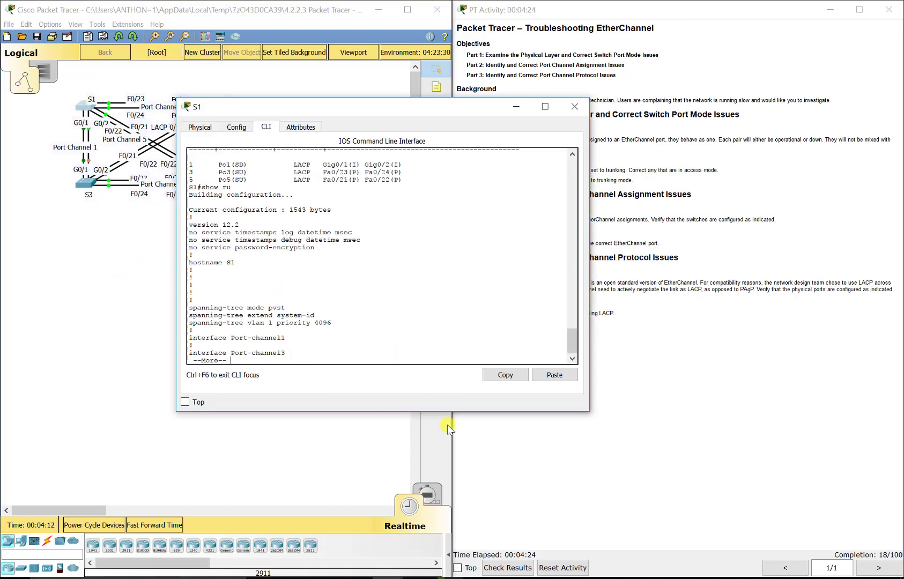
{"action": "key", "text": "space"}
{"action": "key", "text": "space"}
{"action": "key", "text": "space"}
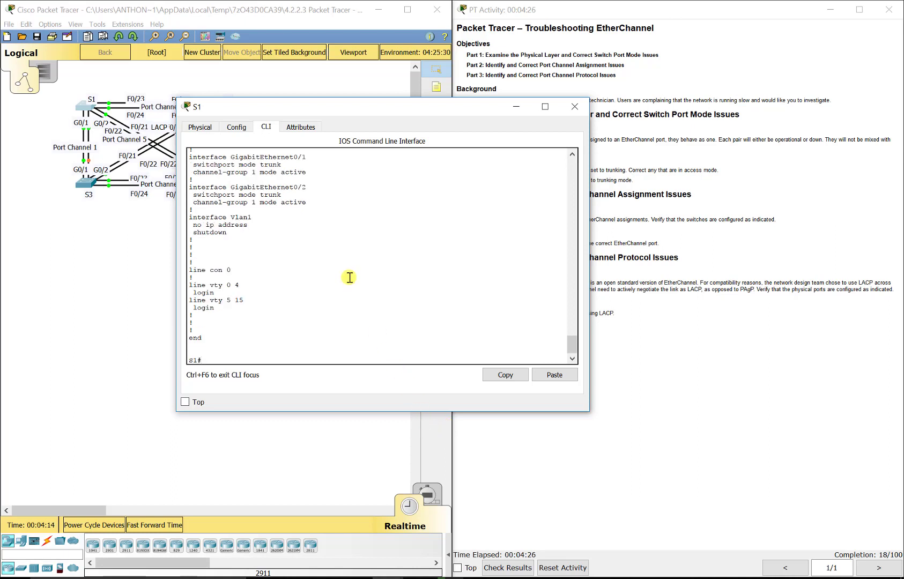
{"action": "scroll", "coordinate": [307, 212], "scroll_direction": "up", "scroll_amount": 2}
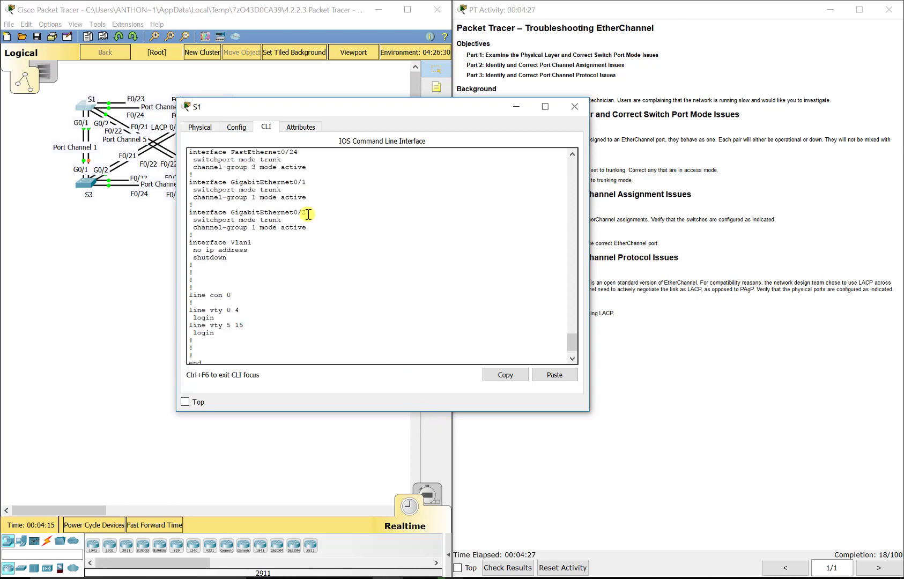
On S3, remove port channel 1, assign interfaces g0/1-2 to channel group 1 in active mode and re-enable them.
{"action": "left_click", "coordinate": [86, 184]}
{"action": "scroll", "coordinate": [111, 311], "scroll_direction": "down", "scroll_amount": 2}
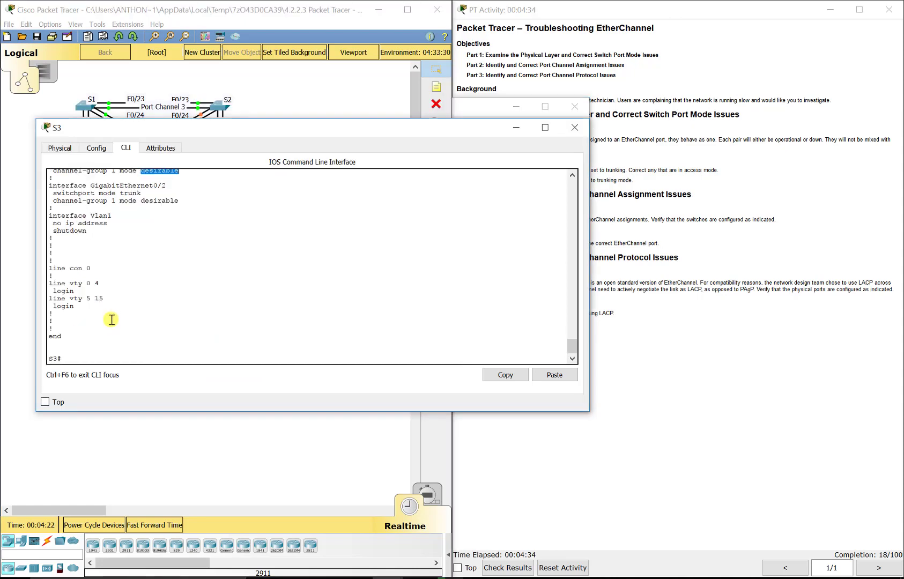
{"action": "left_click", "coordinate": [106, 354]}
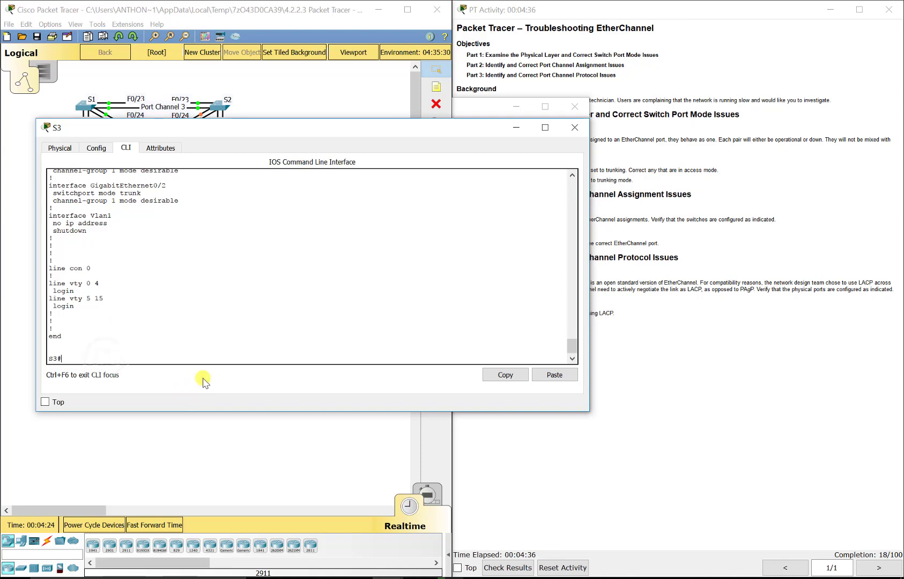
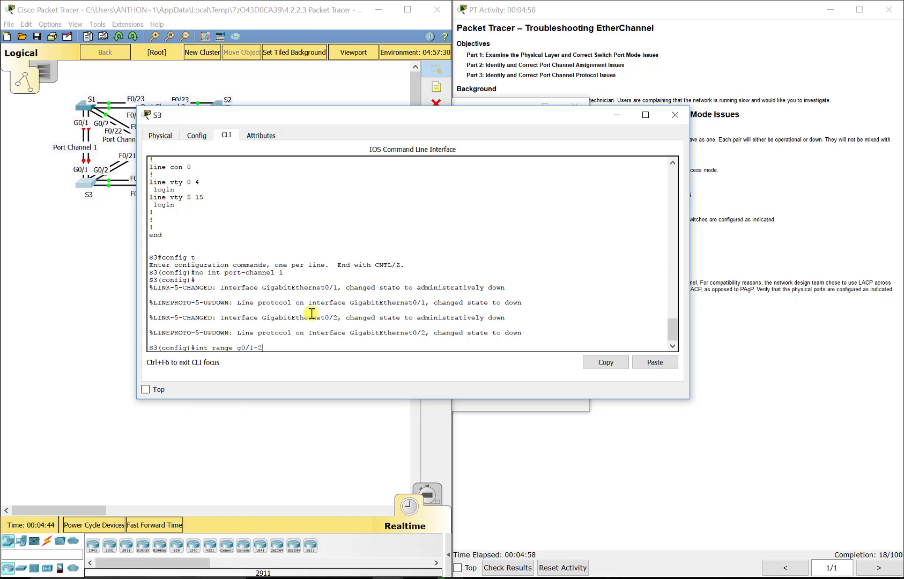
{"action": "key", "text": "Return"}
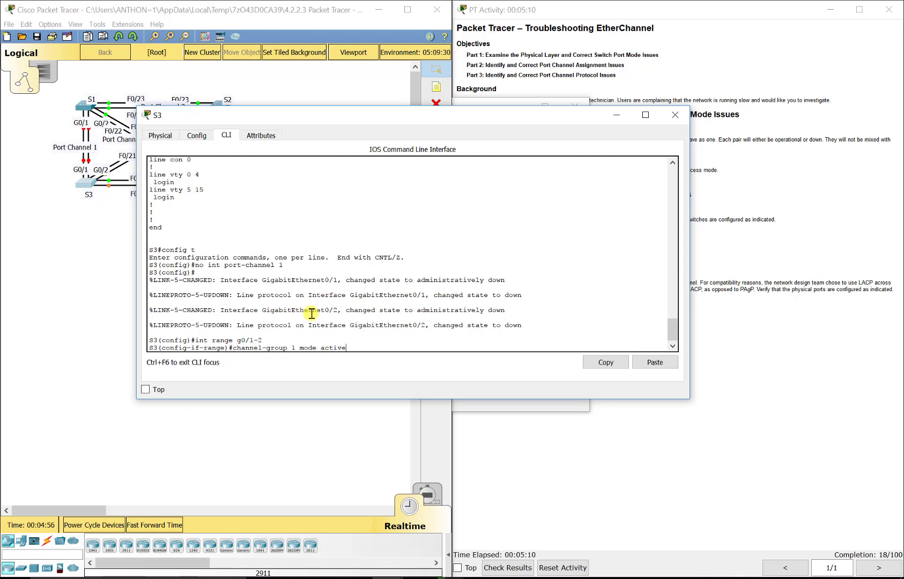
{"action": "key", "text": "Return"}
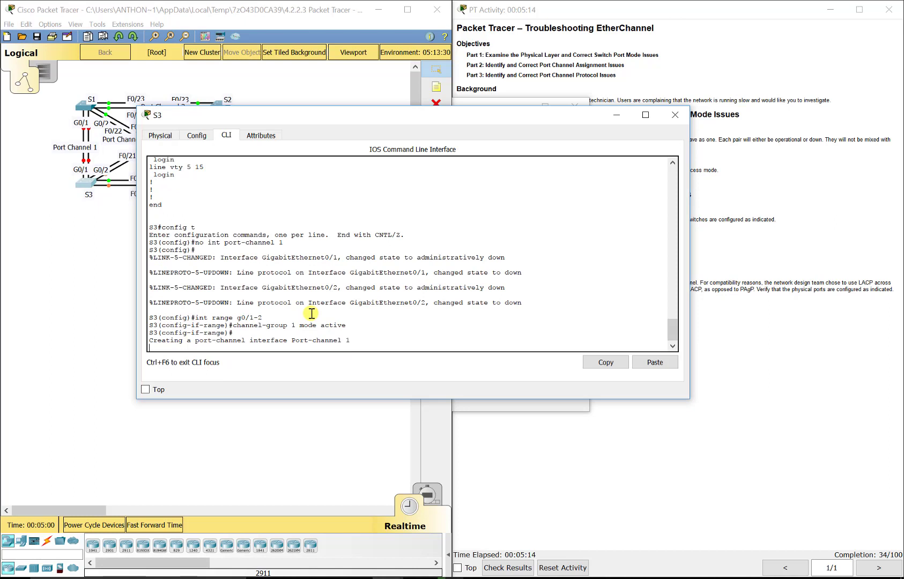
{"action": "key", "text": "Return"}
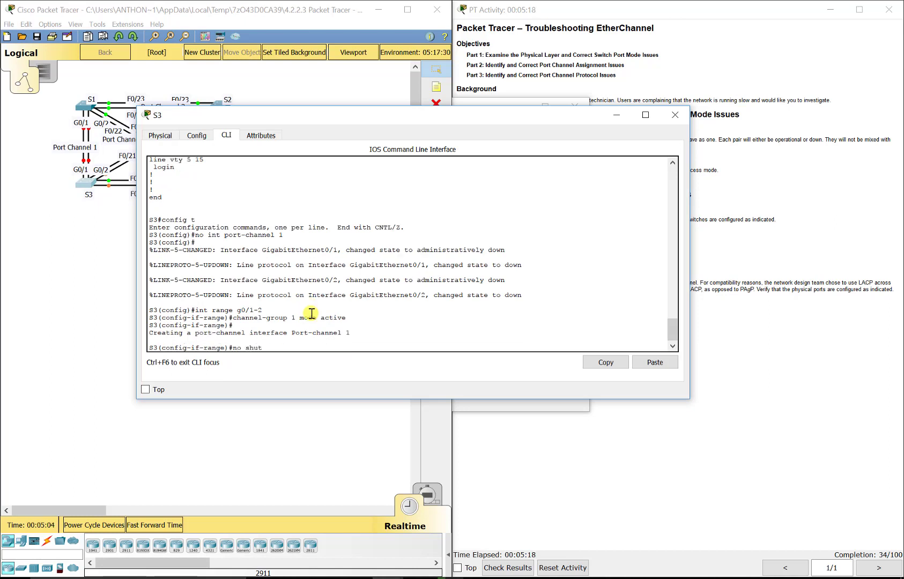
{"action": "key", "text": "Return"}
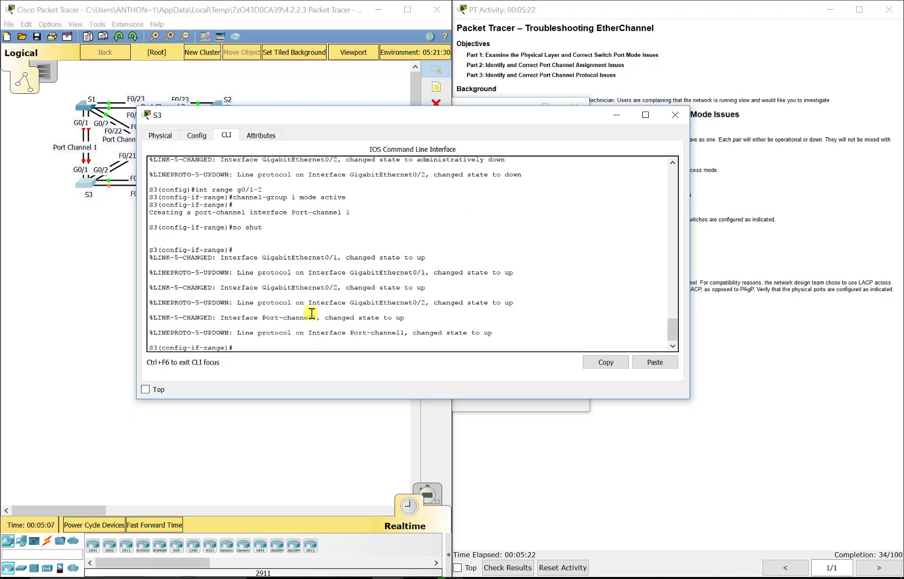
Enter the interface configuration of port channel 1 on S3, then exit to global configuration mode.
{"action": "type", "text": "int port-channel 1"}
{"action": "key", "text": "Return"}
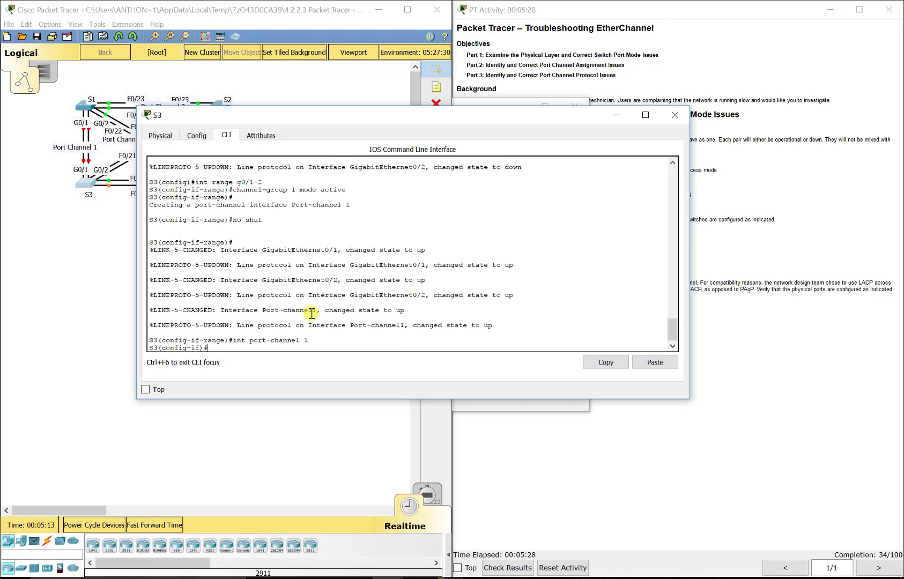
{"action": "type", "text": "exit"}
{"action": "key", "text": "Return"}
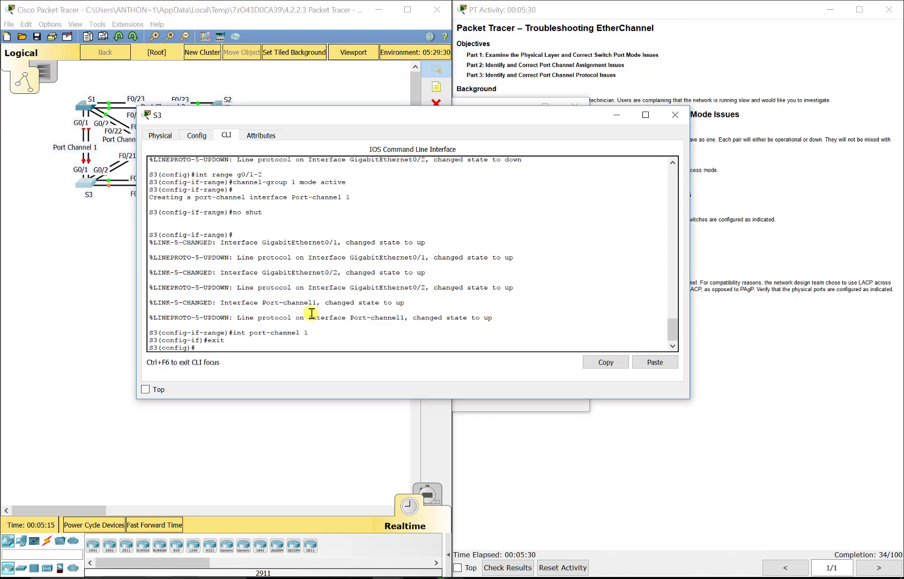
Review the commands entered on S3 to remove port channel 1 and rebuild it on interfaces g0/1-2.
{"action": "scroll", "coordinate": [316, 305], "scroll_direction": "up", "scroll_amount": 6}
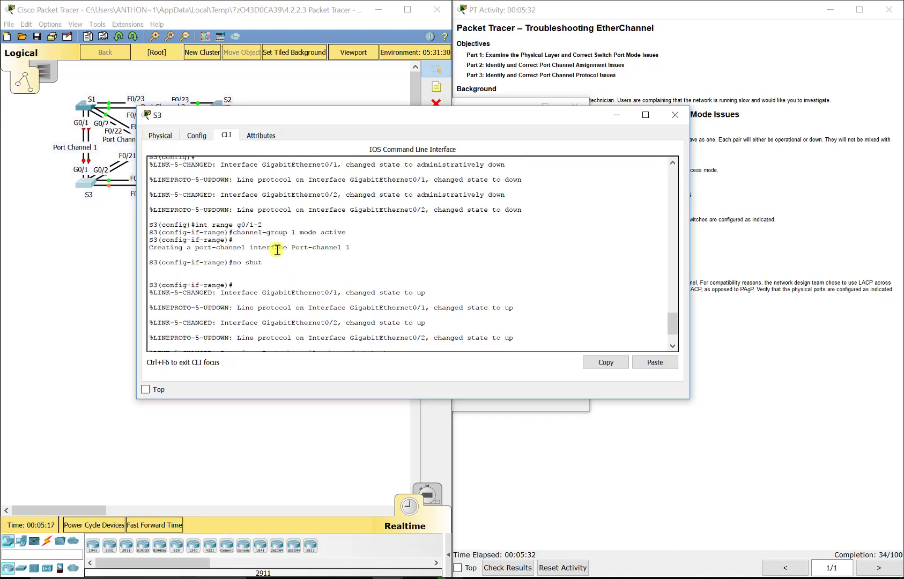
{"action": "left_click_drag", "start_coordinate": [283, 225], "coordinate": [195, 226]}
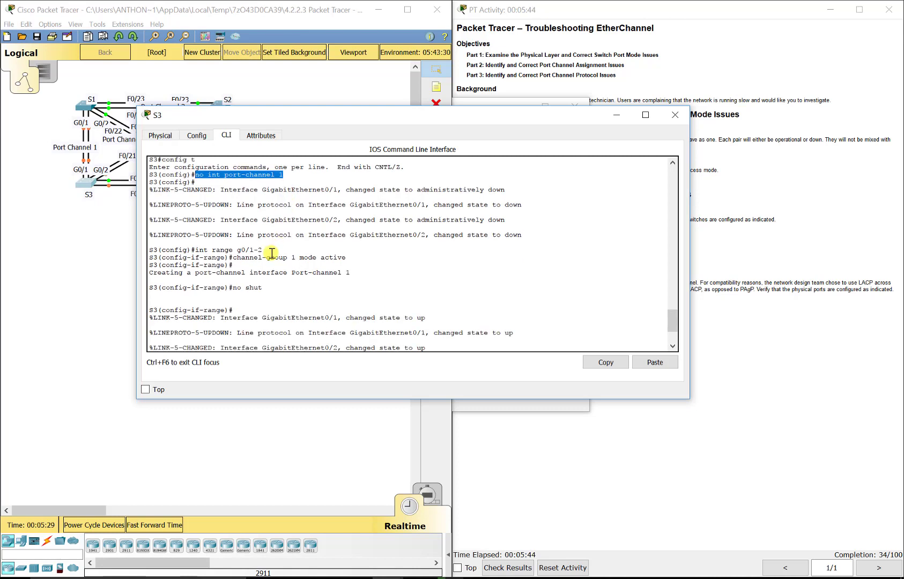
{"action": "left_click_drag", "start_coordinate": [262, 249], "coordinate": [351, 261]}
{"action": "left_click", "coordinate": [348, 260]}
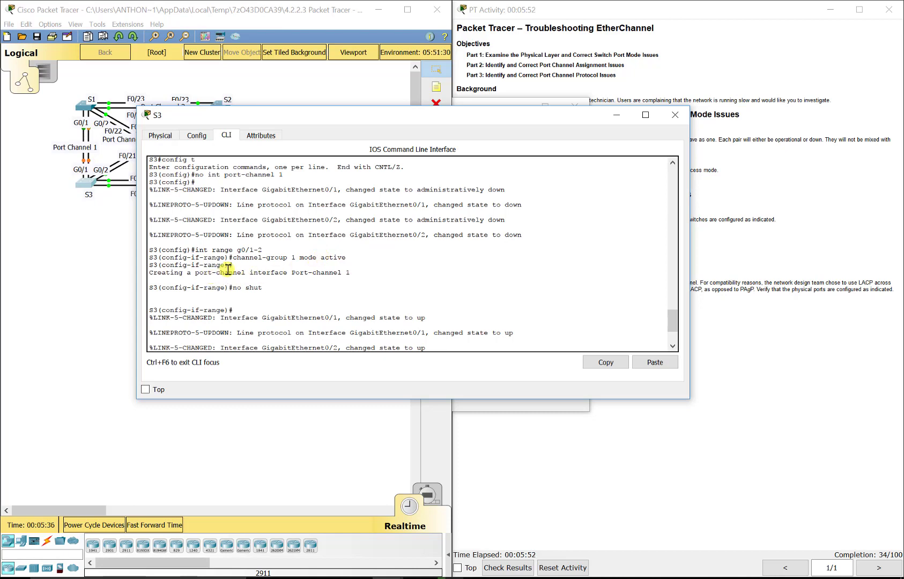
{"action": "scroll", "coordinate": [225, 268], "scroll_direction": "down", "scroll_amount": 3}
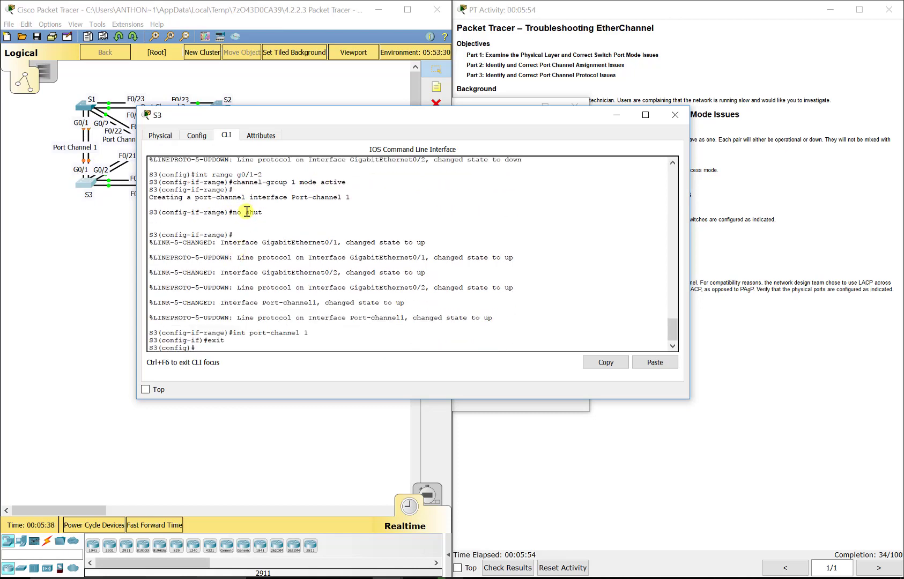
{"action": "double_click", "coordinate": [240, 331]}
{"action": "left_click_drag", "start_coordinate": [244, 329], "coordinate": [309, 330]}
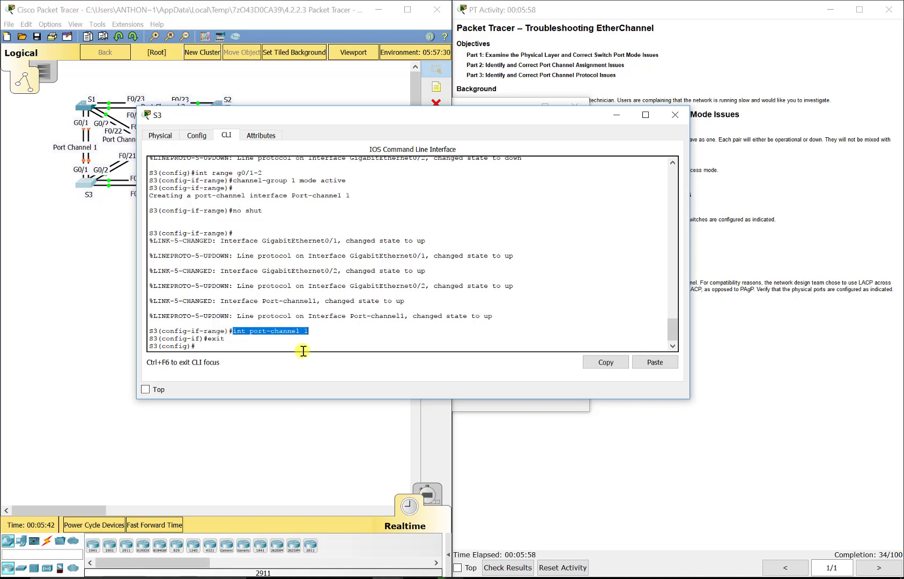
{"action": "left_click", "coordinate": [289, 349]}
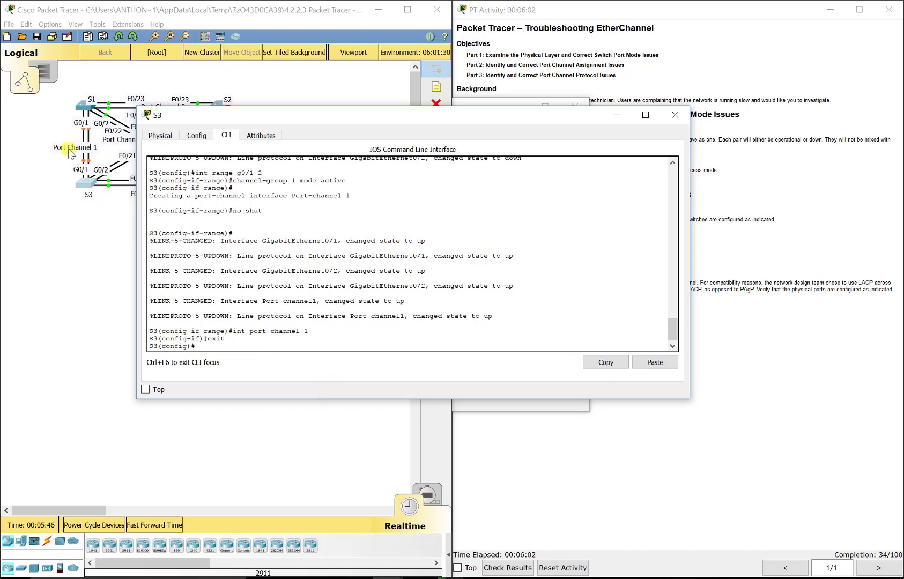
Fast-forward the simulation time so the port channel 1 links between S1 and S3 converge.
{"action": "left_click", "coordinate": [154, 526]}
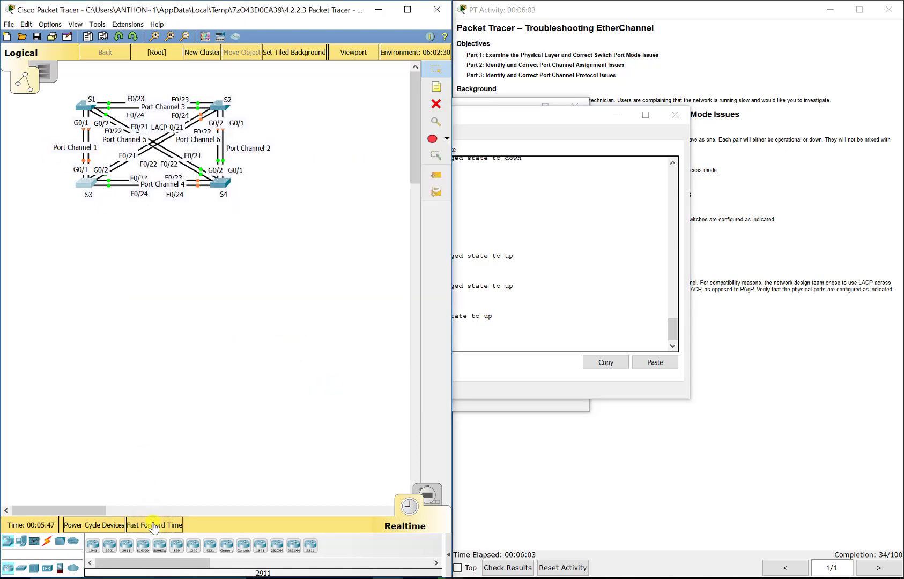
{"action": "left_click", "coordinate": [152, 525]}
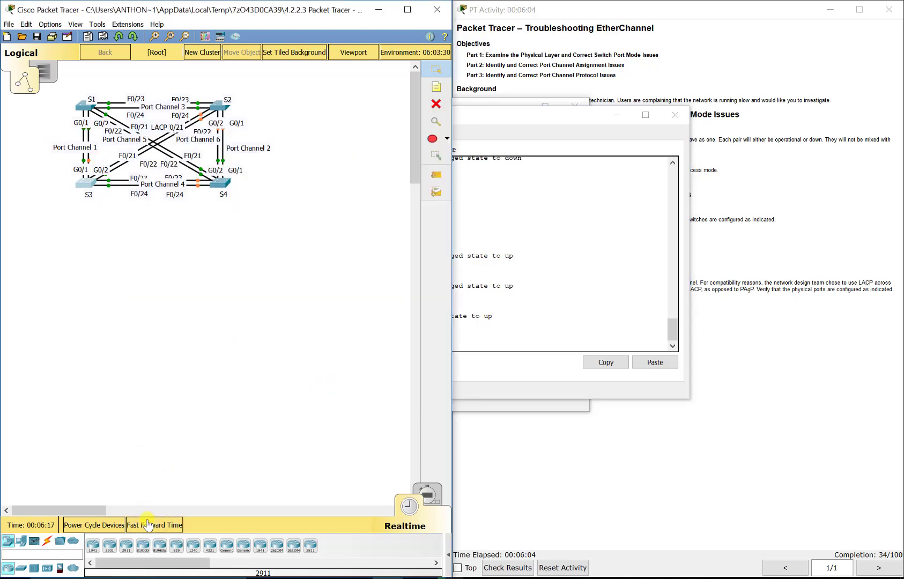
{"action": "left_click", "coordinate": [148, 525]}
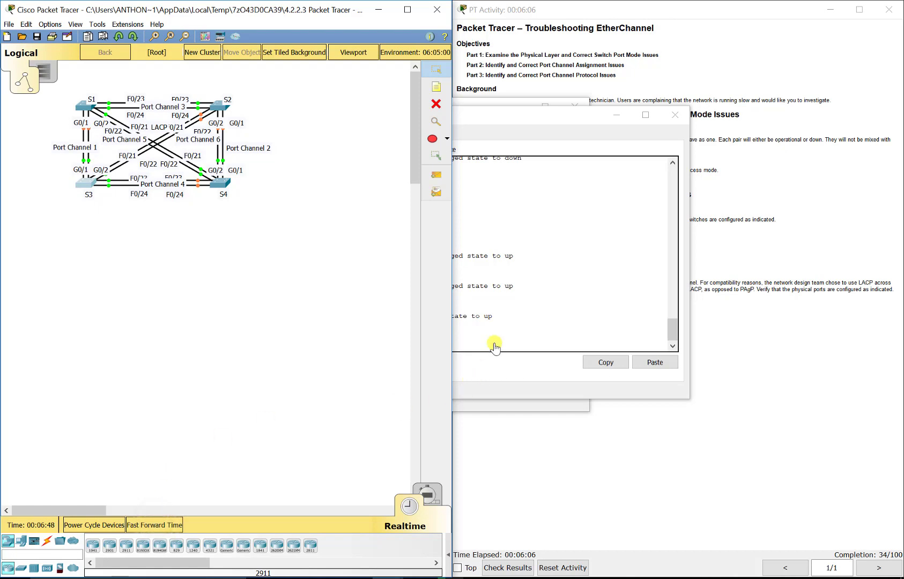
Show the EtherChannel summary from S3's configuration mode and check port channel 1's status, protocol and ports.
{"action": "left_click", "coordinate": [494, 343]}
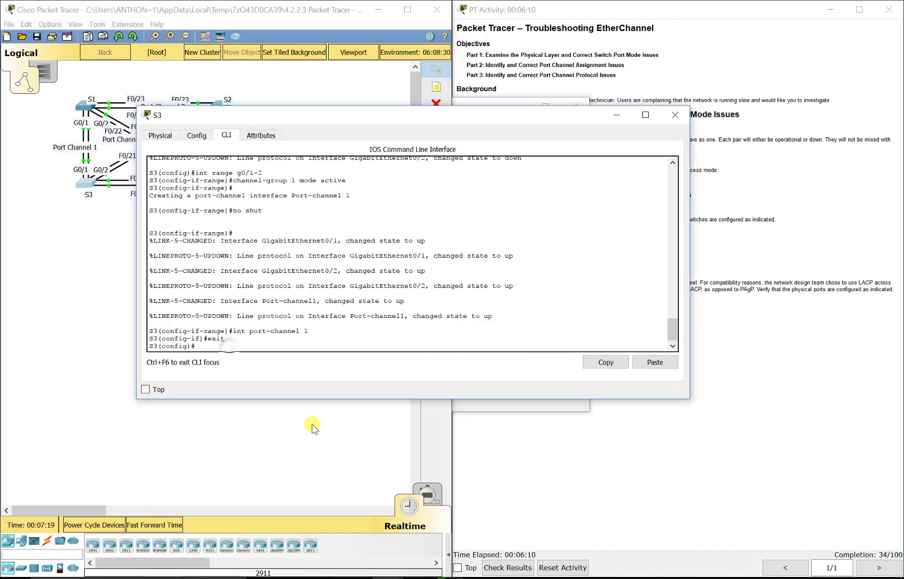
{"action": "type", "text": "sho"}
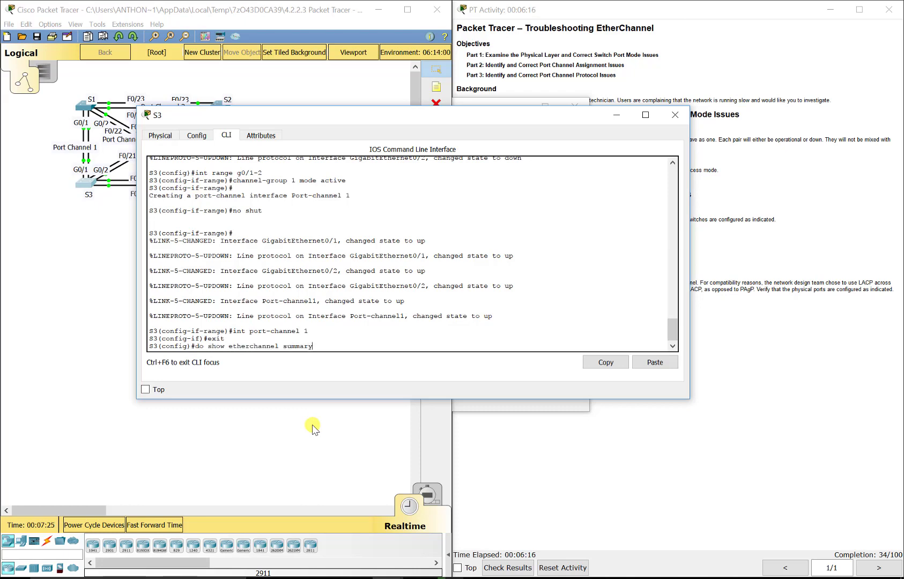
{"action": "type", "text": "w etherchannel summary"}
{"action": "key", "text": "Return"}
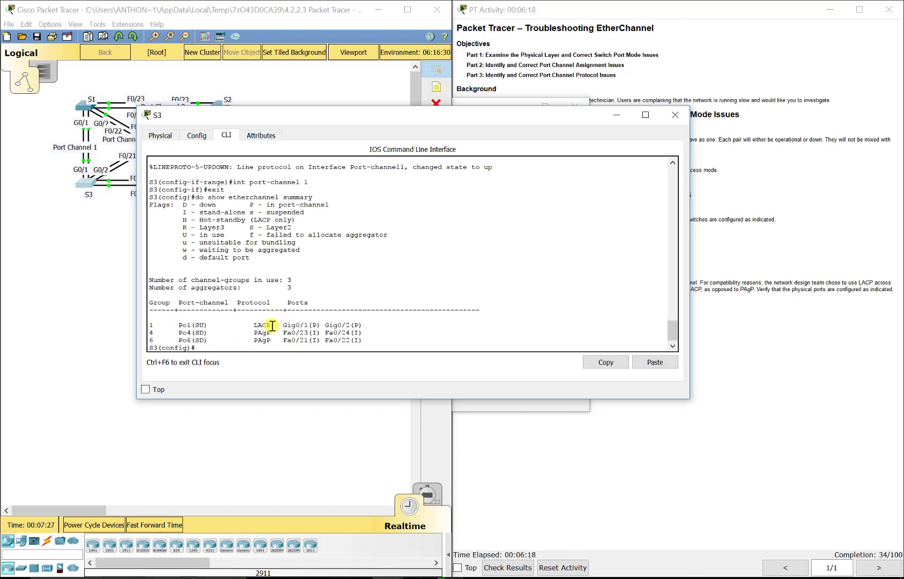
{"action": "left_click_drag", "start_coordinate": [272, 325], "coordinate": [175, 326]}
{"action": "left_click", "coordinate": [196, 350]}
Open S2's command line and show its EtherChannel summary to check the protocol and port status of each group.
{"action": "left_click", "coordinate": [97, 230]}
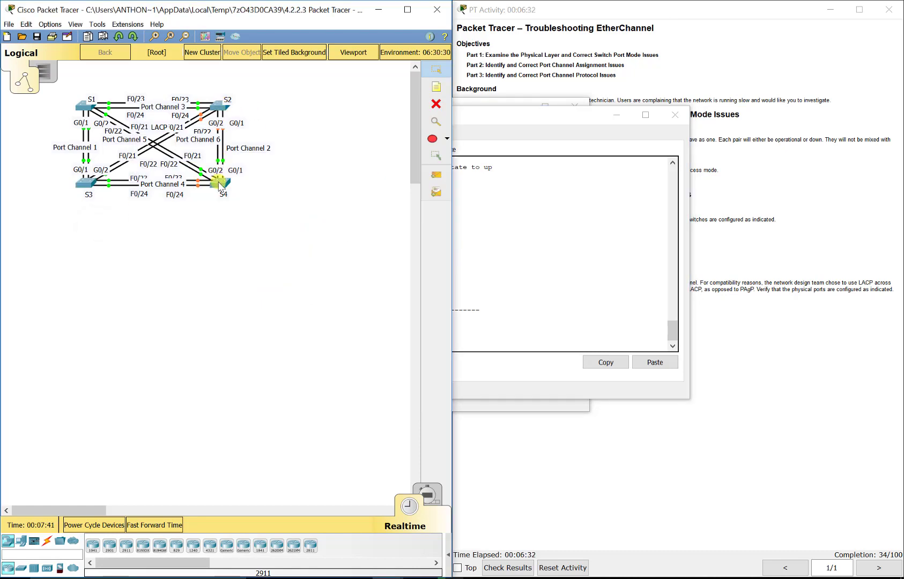
{"action": "left_click", "coordinate": [220, 108]}
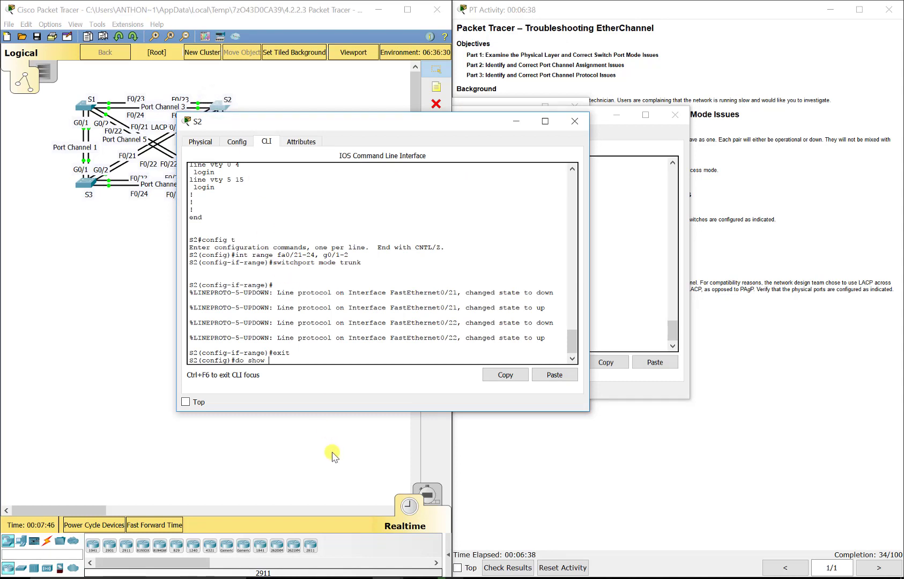
{"action": "type", "text": "hannel summary"}
{"action": "key", "text": "Return"}
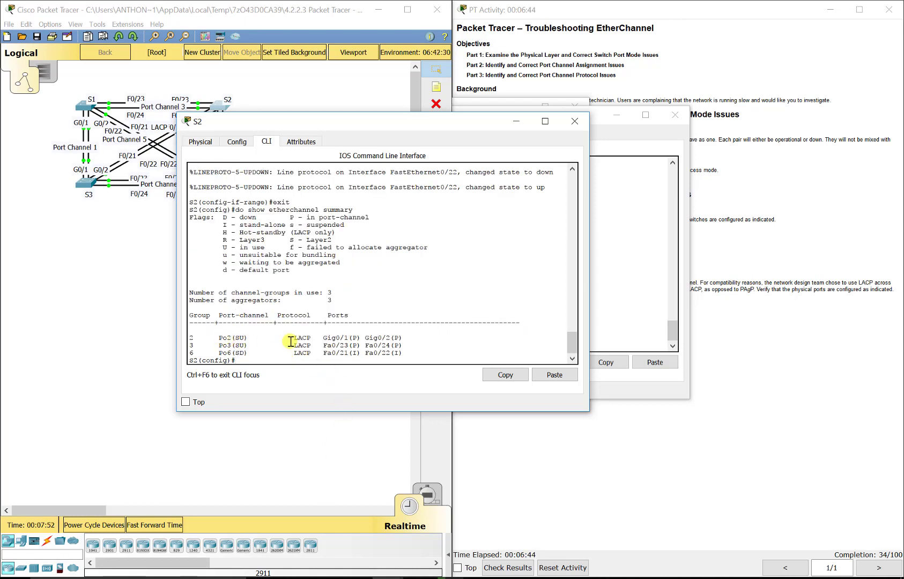
Move S2's window clear of the topology and display its running configuration to check the channel-group assignments and modes.
{"action": "left_click_drag", "start_coordinate": [303, 123], "coordinate": [296, 171]}
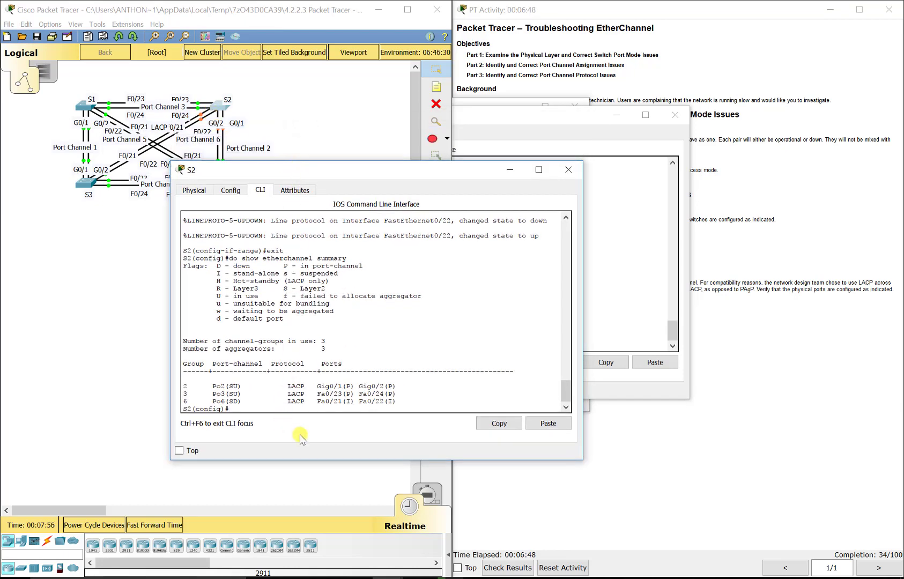
{"action": "type", "text": "do sh run"}
{"action": "key", "text": "Return"}
{"action": "key", "text": "space"}
{"action": "key", "text": "space"}
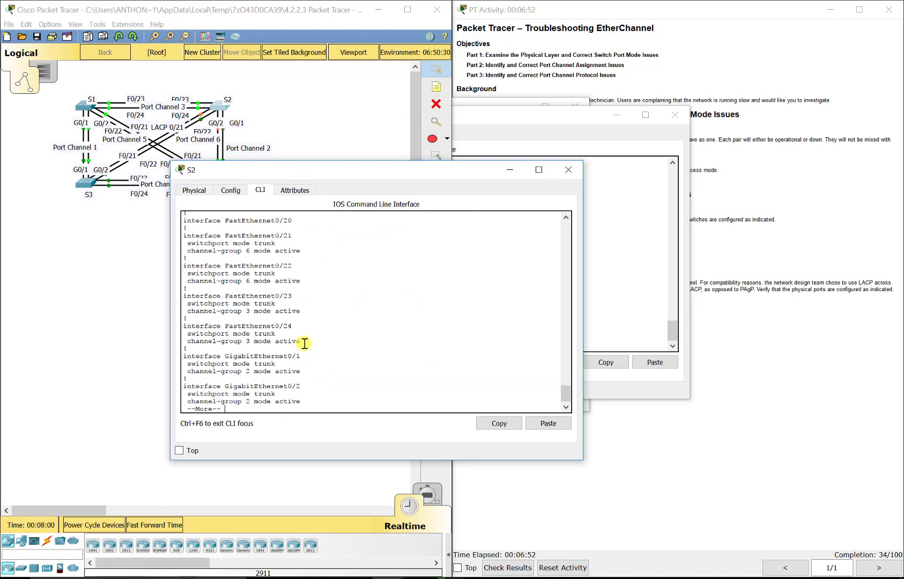
{"action": "key", "text": "space"}
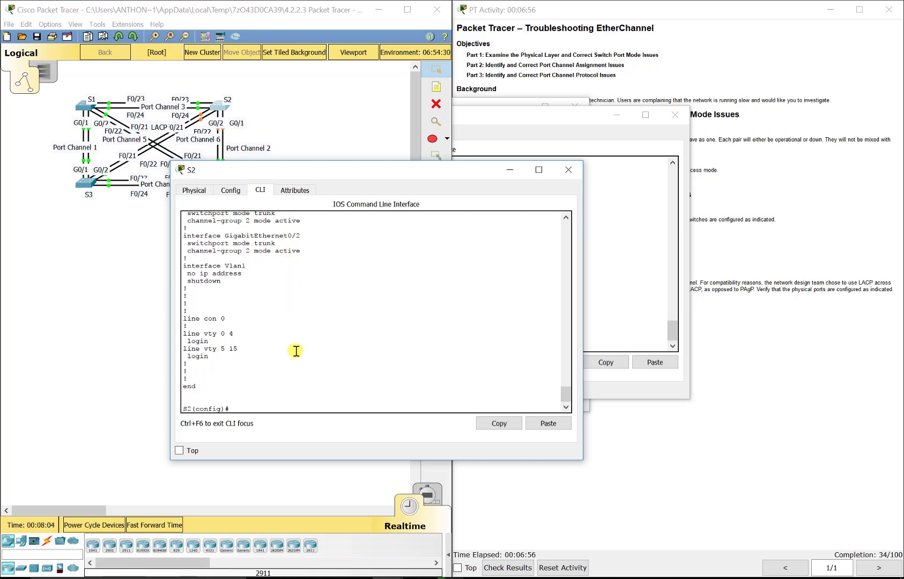
Open S4's command line and show its EtherChannel summary to check each group's protocol and port status.
{"action": "left_click", "coordinate": [228, 196]}
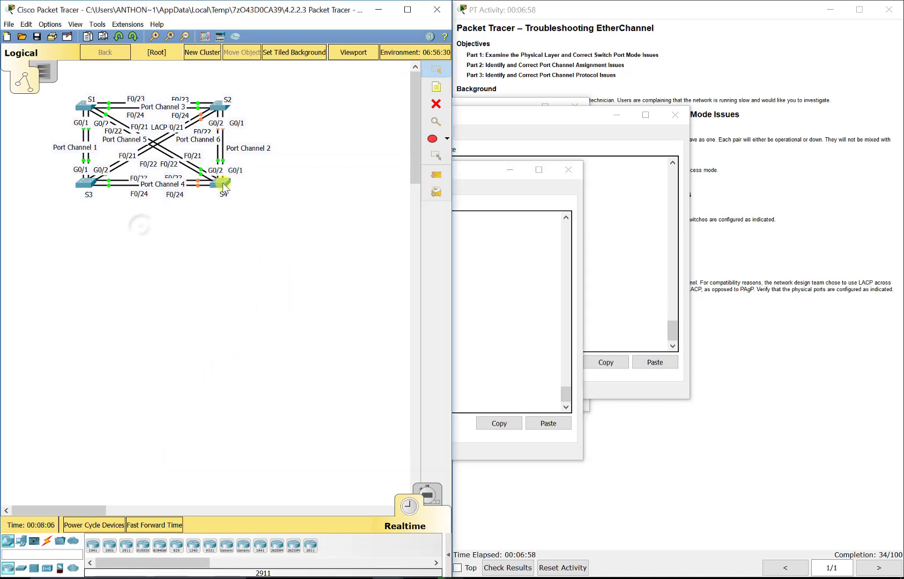
{"action": "left_click", "coordinate": [224, 185]}
{"action": "type", "text": "show et"}
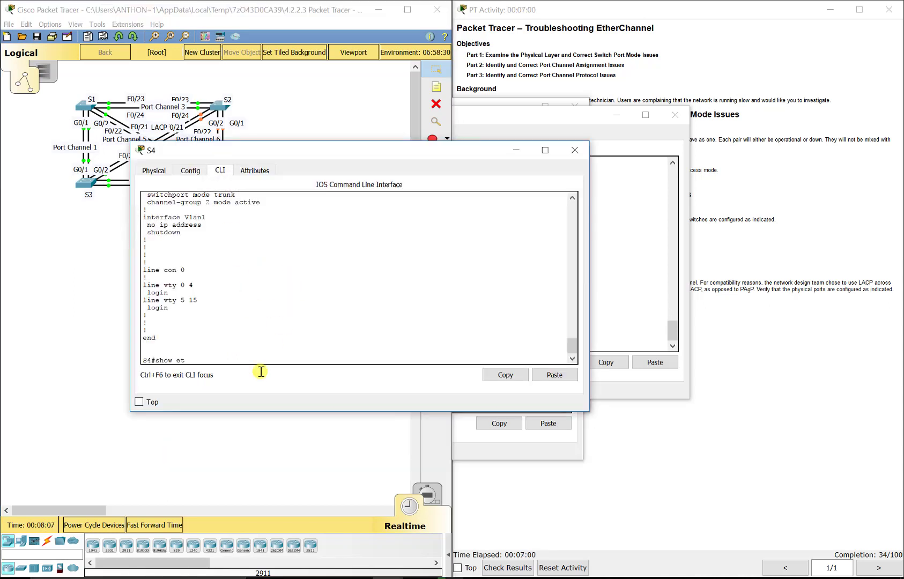
{"action": "type", "text": "herchannel summary"}
{"action": "key", "text": "Return"}
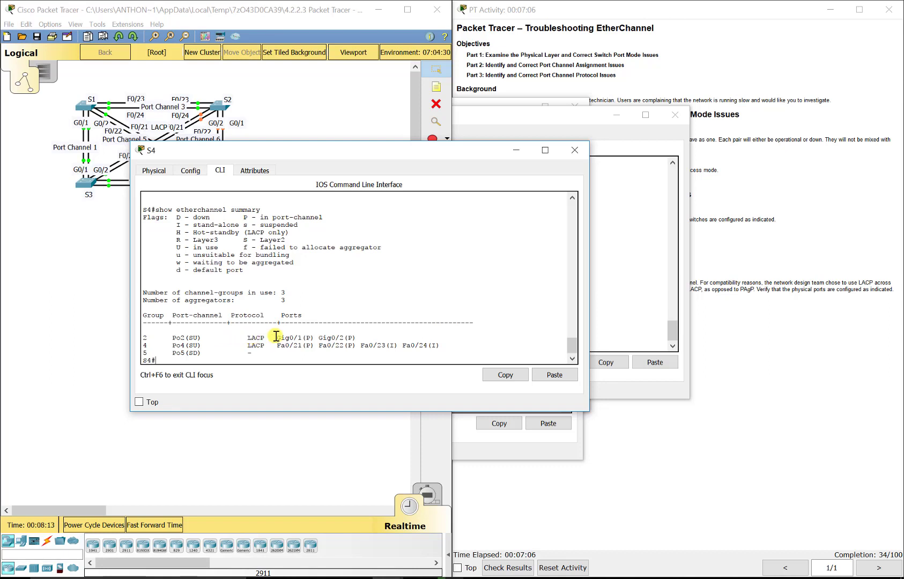
Display S4's running configuration through to the end and check the channel-group assignments and modes of its ports.
{"action": "left_click", "coordinate": [264, 362]}
{"action": "type", "text": "sh run"}
{"action": "key", "text": "Return"}
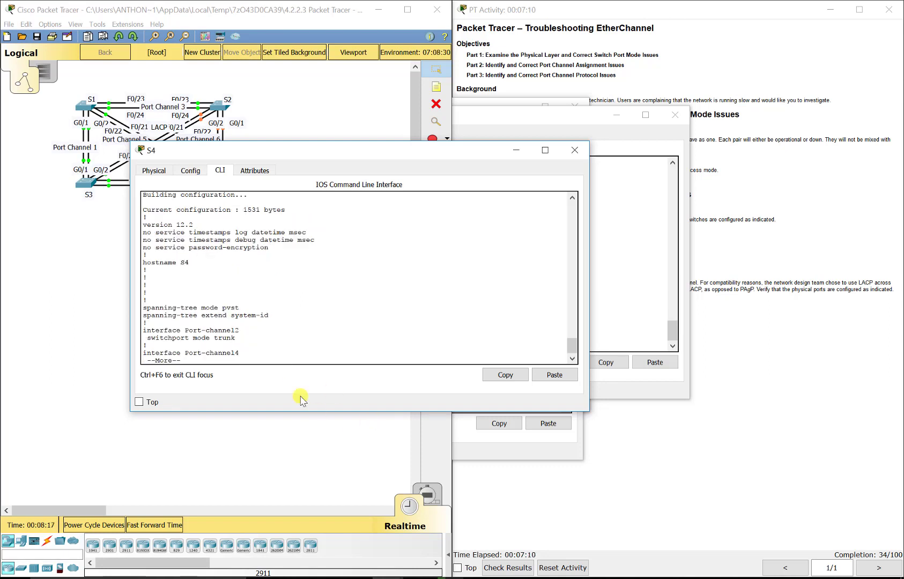
{"action": "key", "text": "space"}
{"action": "key", "text": "space"}
{"action": "scroll", "coordinate": [218, 343], "scroll_direction": "up", "scroll_amount": 2}
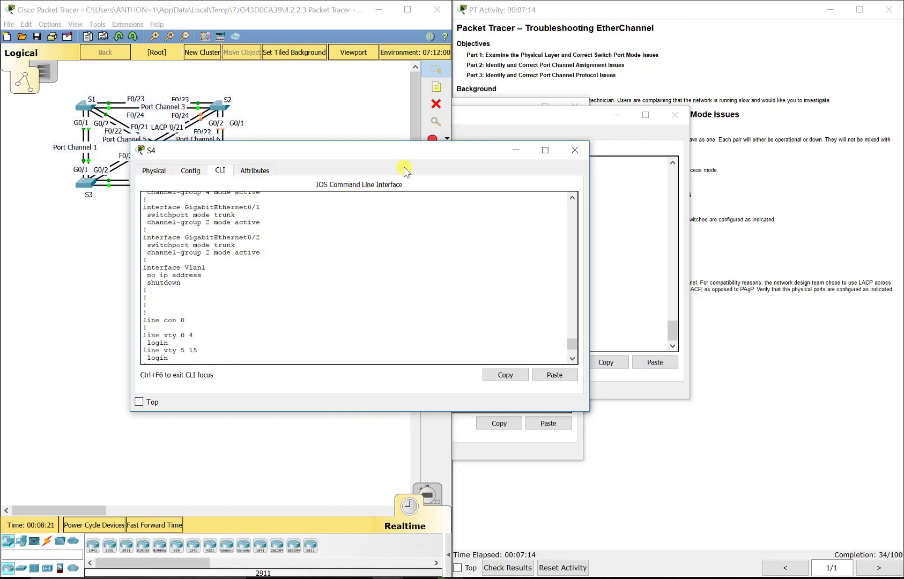
{"action": "left_click", "coordinate": [359, 127]}
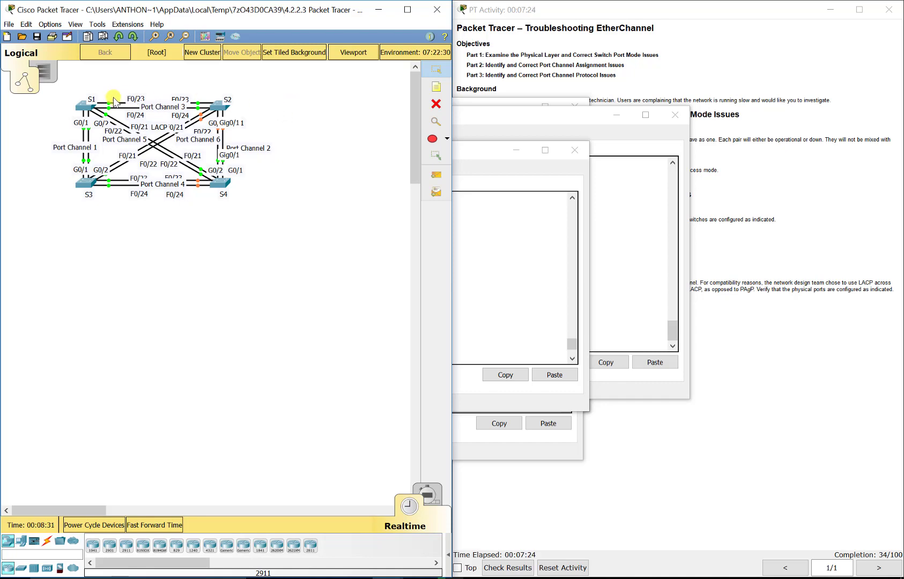
Show the EtherChannel summary on S1, check port channel 3's row and move the window clear of S2.
{"action": "left_click", "coordinate": [84, 108]}
{"action": "left_click", "coordinate": [304, 335]}
{"action": "key", "text": "Return"}
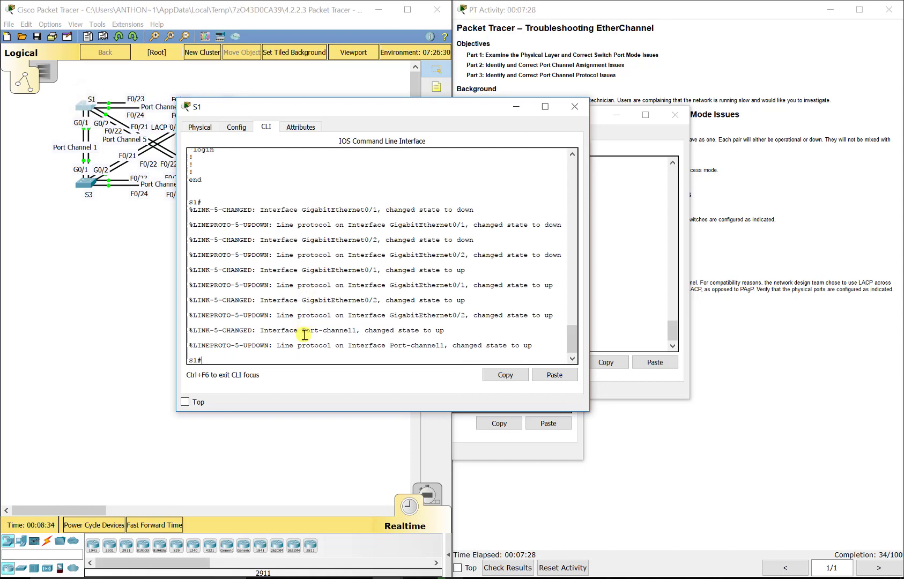
{"action": "type", "text": "show etherchannel summary"}
{"action": "key", "text": "Return"}
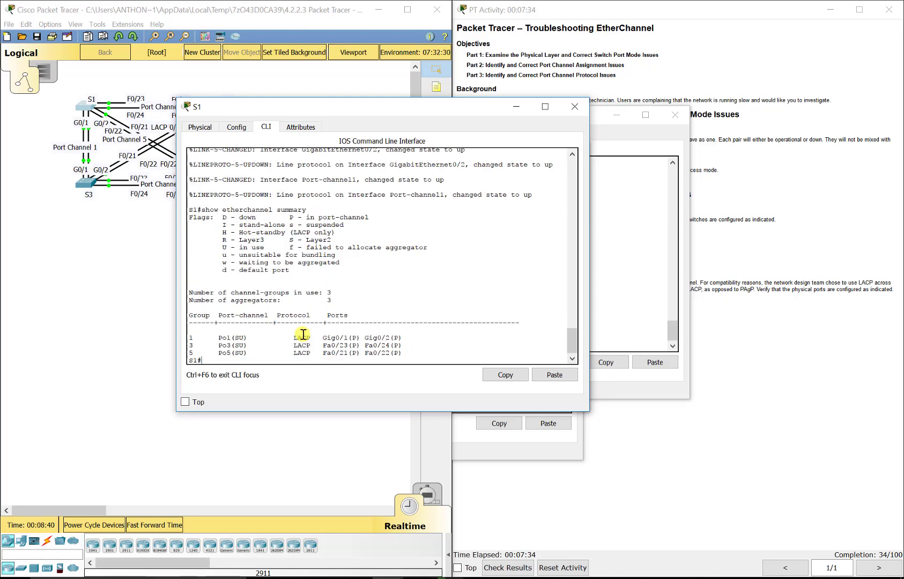
{"action": "left_click_drag", "start_coordinate": [218, 345], "coordinate": [403, 346]}
{"action": "left_click_drag", "start_coordinate": [294, 110], "coordinate": [174, 136]}
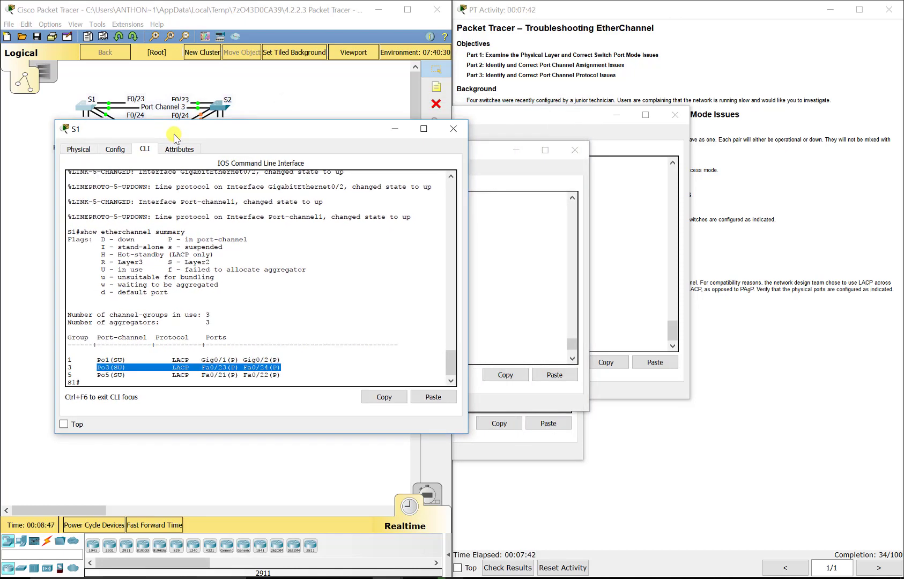
Show the EtherChannel summary on S2 from configuration mode and check the ports of port channel 3.
{"action": "left_click", "coordinate": [217, 110]}
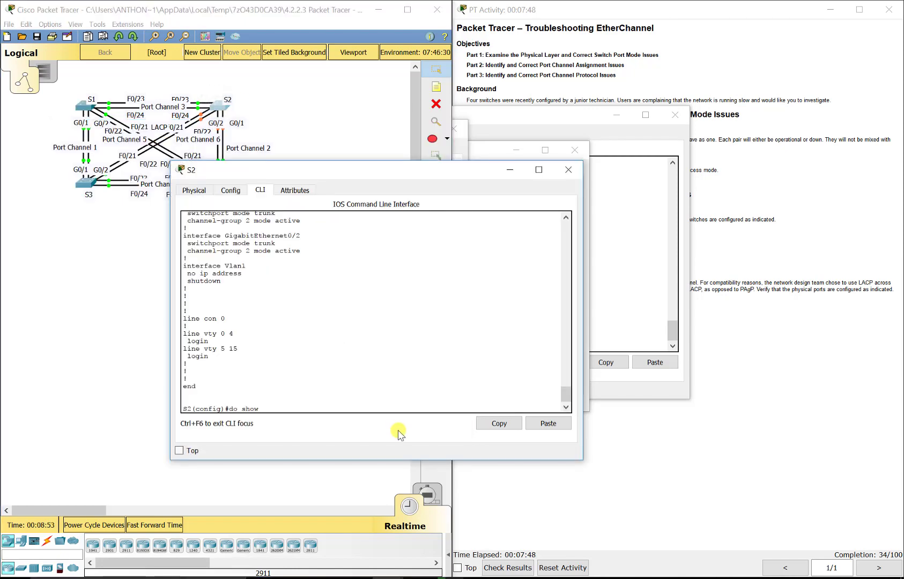
{"action": "type", "text": "do show etherchannel summary"}
{"action": "key", "text": "Return"}
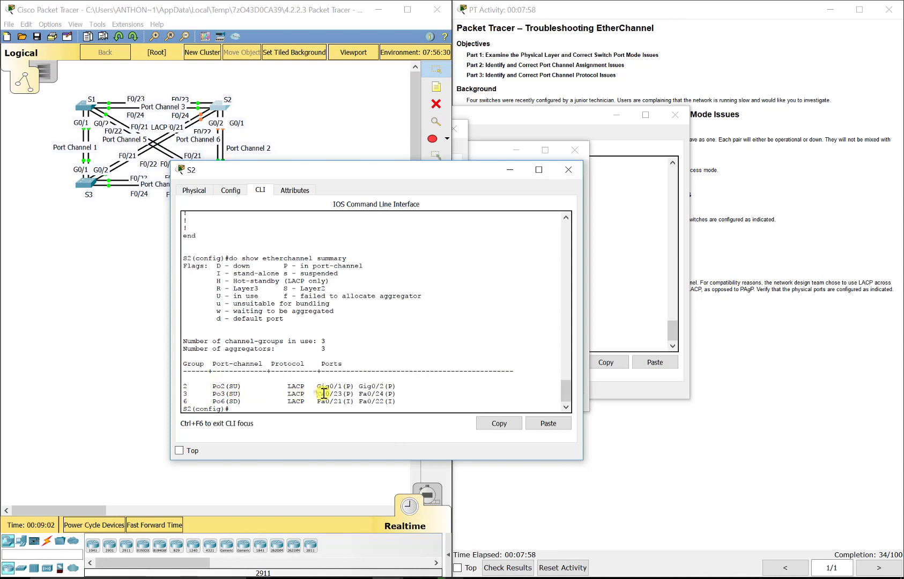
{"action": "left_click_drag", "start_coordinate": [317, 394], "coordinate": [401, 393]}
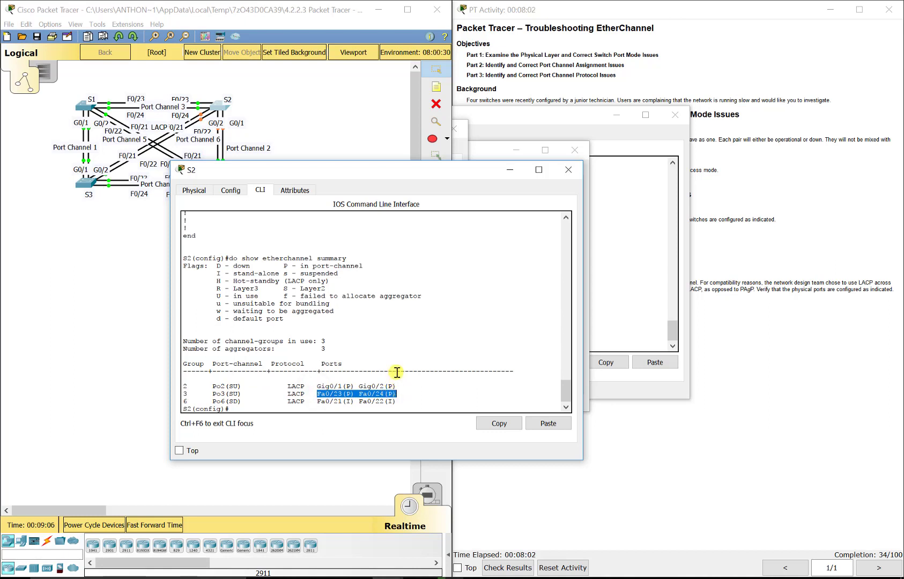
Bring up S3's command line and check port channel 4's protocol in the EtherChannel summary already displayed.
{"action": "left_click", "coordinate": [131, 231]}
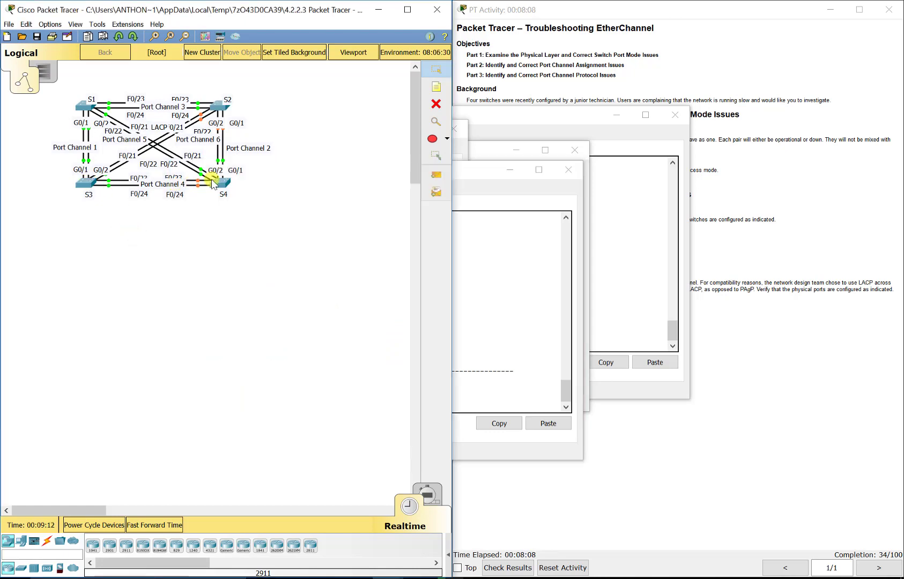
{"action": "left_click", "coordinate": [86, 183]}
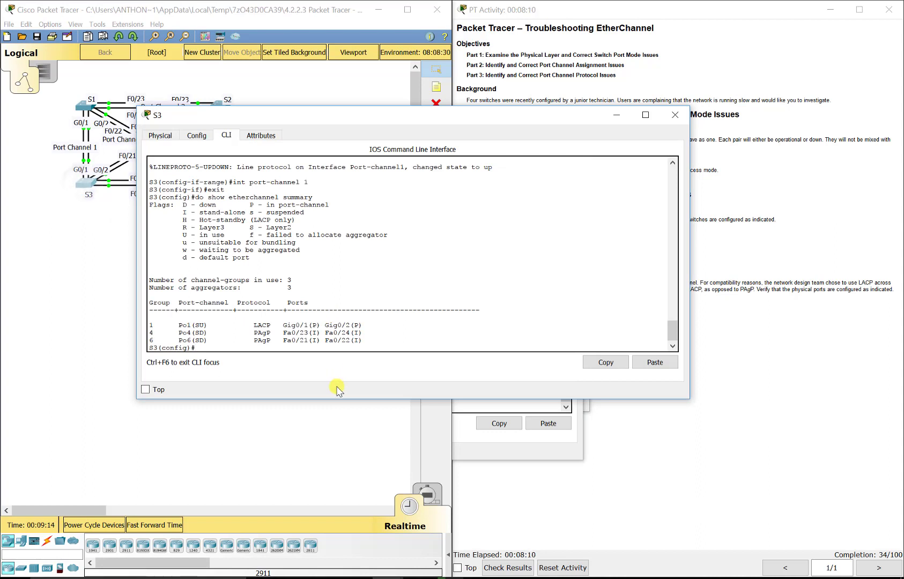
{"action": "double_click", "coordinate": [262, 333]}
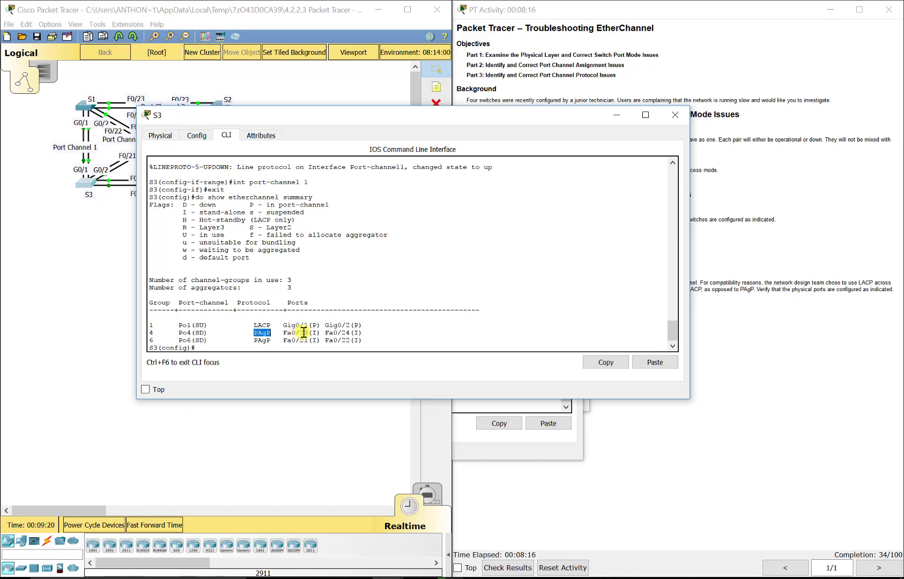
Display S3's running configuration, move its window clear of the topology and check the channel-group 4 mode on Fa0/24.
{"action": "left_click", "coordinate": [294, 347]}
{"action": "type", "text": "do show run"}
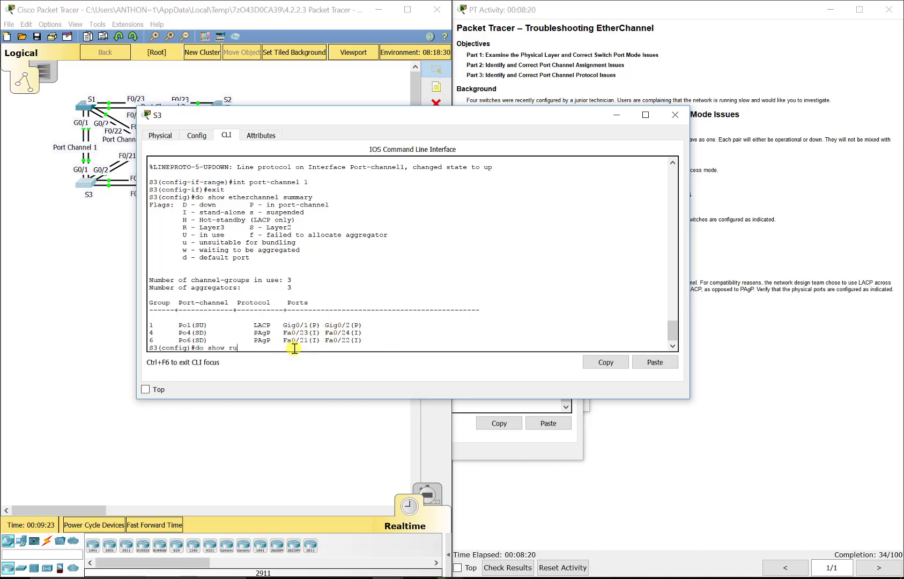
{"action": "key", "text": "Return"}
{"action": "key", "text": "space"}
{"action": "key", "text": "space"}
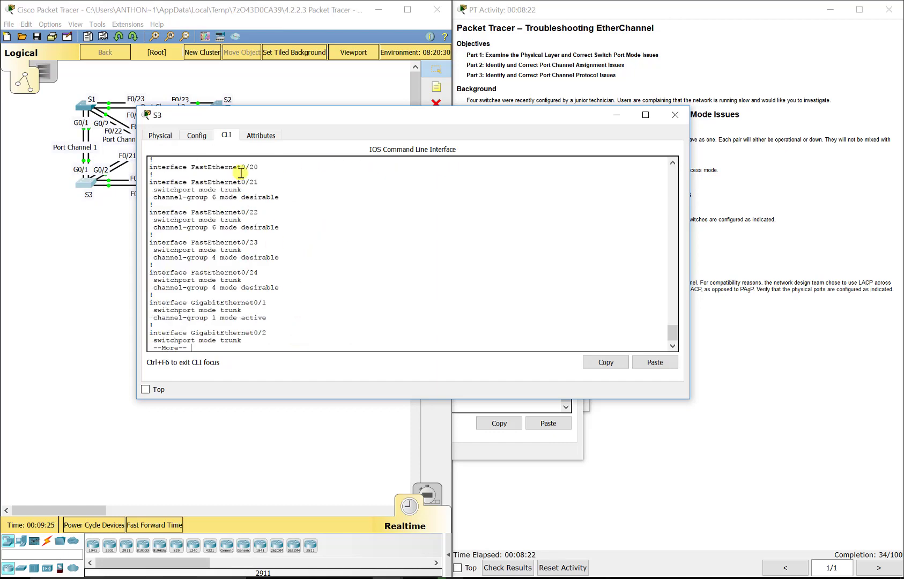
{"action": "left_click_drag", "start_coordinate": [241, 117], "coordinate": [336, 139]}
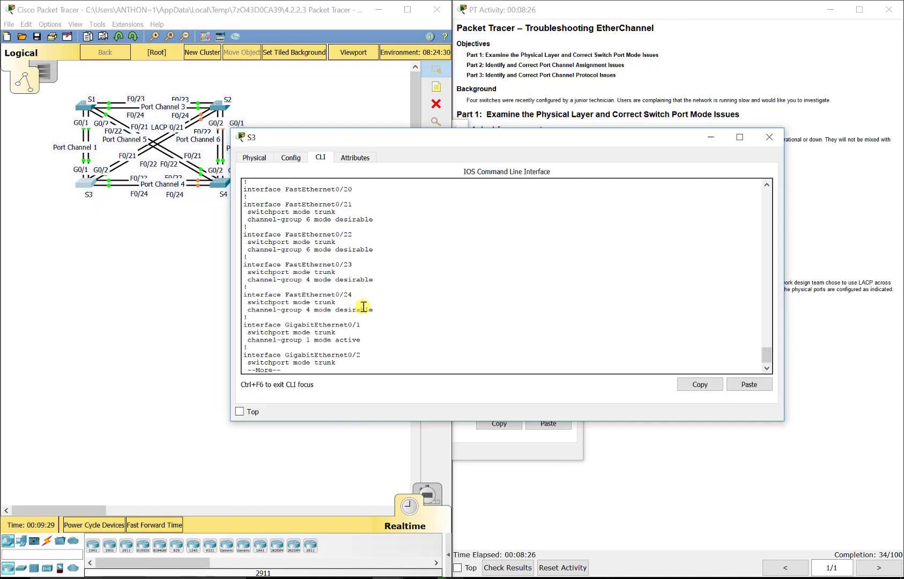
{"action": "left_click_drag", "start_coordinate": [378, 310], "coordinate": [248, 308]}
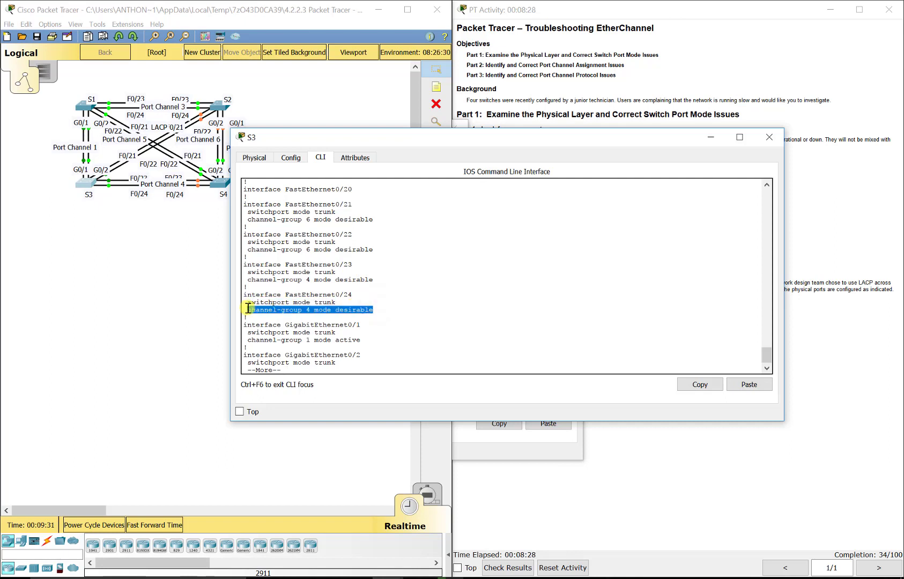
{"action": "key", "text": "space"}
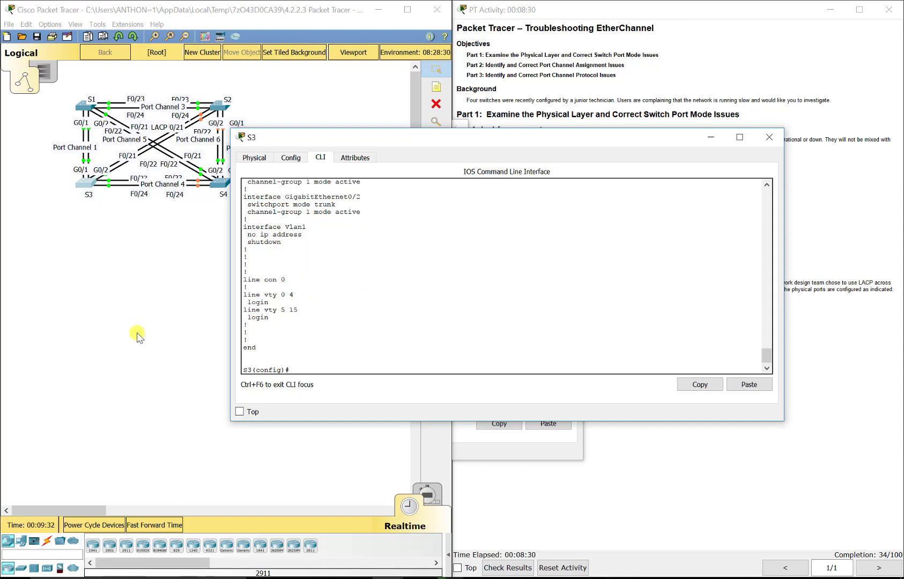
Remove the port-channel 4 interface from S3's configuration.
{"action": "type", "text": "no port-channe"}
{"action": "type", "text": "l 3"}
{"action": "key", "text": "Left"}
{"action": "key", "text": "Left"}
{"action": "key", "text": "Left"}
{"action": "key", "text": "Left"}
{"action": "key", "text": "Left"}
{"action": "key", "text": "Left"}
{"action": "key", "text": "Left"}
{"action": "key", "text": "Left"}
{"action": "type", "text": "int"}
{"action": "key", "text": "End"}
{"action": "key", "text": "Return"}
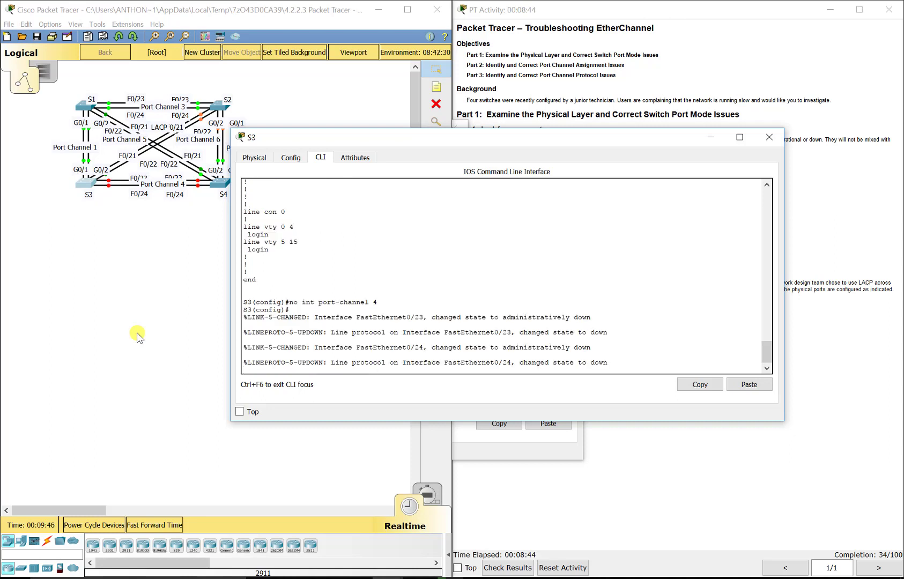
{"action": "key", "text": "Return"}
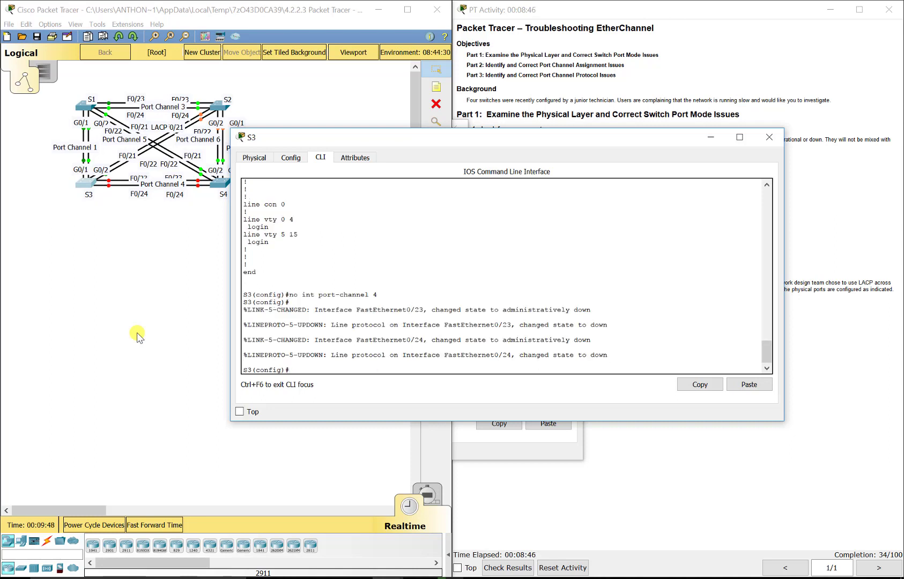
Assign S3's interface range Fa0/23-24 to channel-group 4 in active mode and enable the ports with no shutdown.
{"action": "type", "text": "int range fa0/23-24"}
{"action": "key", "text": "Return"}
{"action": "type", "text": "channel"}
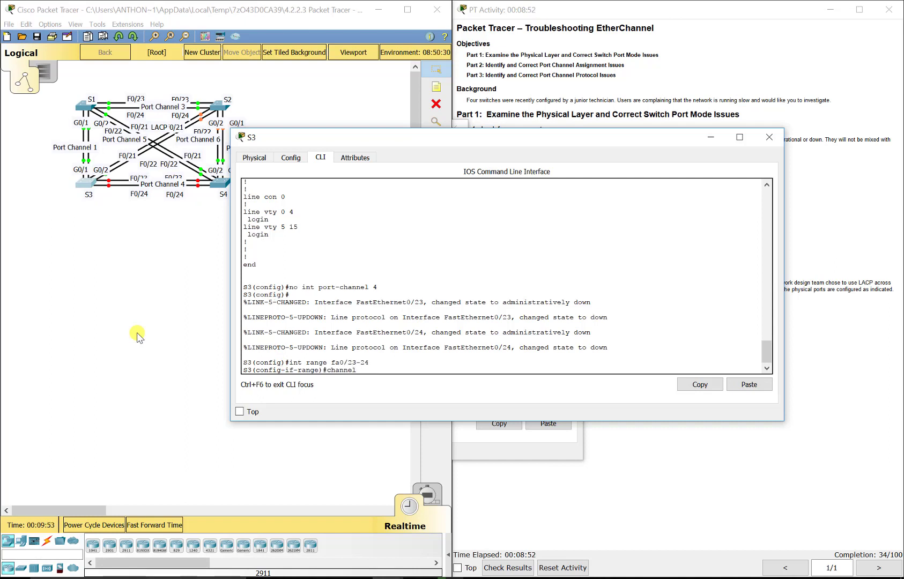
{"action": "type", "text": "-group 1 mode active"}
{"action": "key", "text": "BackSpace"}
{"action": "type", "text": "4"}
{"action": "key", "text": "Return"}
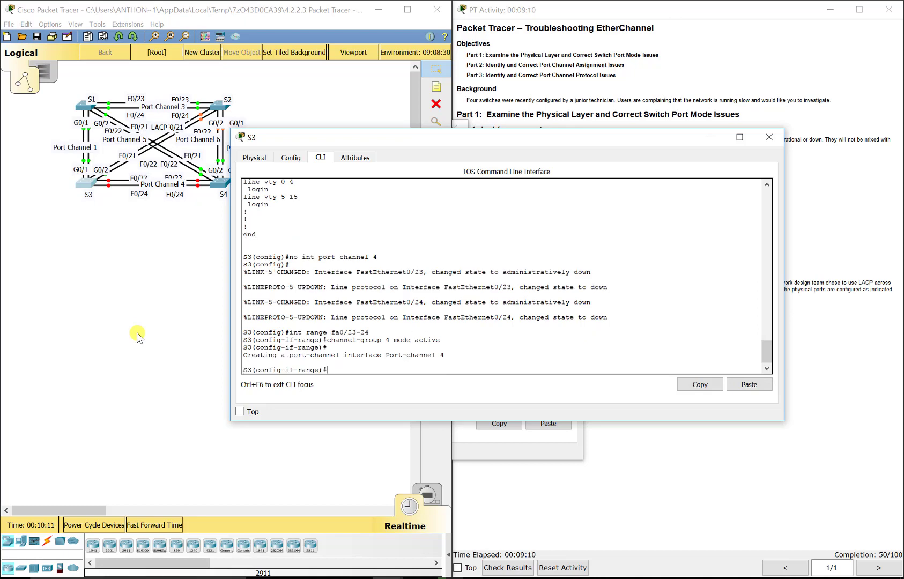
{"action": "type", "text": "no shut"}
{"action": "key", "text": "Return"}
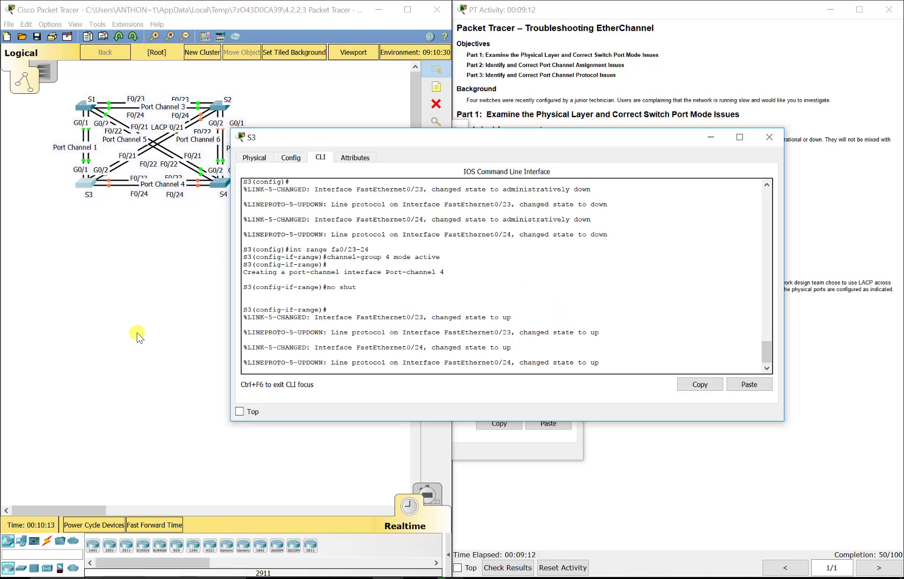
Enter interface configuration for port-channel 4 on S3 and exit back to global configuration mode.
{"action": "type", "text": "port-channel-"}
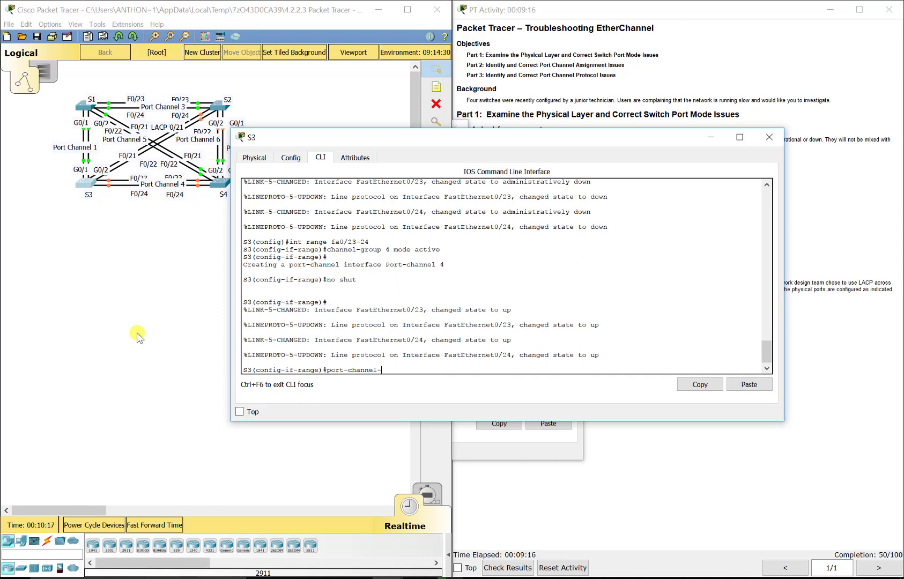
{"action": "key", "text": "BackSpace"}
{"action": "key", "text": "BackSpace"}
{"action": "key", "text": "BackSpace"}
{"action": "key", "text": "BackSpace"}
{"action": "key", "text": "BackSpace"}
{"action": "key", "text": "BackSpace"}
{"action": "key", "text": "BackSpace"}
{"action": "key", "text": "BackSpace"}
{"action": "key", "text": "BackSpace"}
{"action": "key", "text": "BackSpace"}
{"action": "key", "text": "BackSpace"}
{"action": "key", "text": "BackSpace"}
{"action": "type", "text": "iunt"}
{"action": "key", "text": "BackSpace"}
{"action": "key", "text": "BackSpace"}
{"action": "key", "text": "BackSpace"}
{"action": "type", "text": "nt port-0ch"}
{"action": "key", "text": "BackSpace"}
{"action": "key", "text": "BackSpace"}
{"action": "key", "text": "BackSpace"}
{"action": "type", "text": "channel 4"}
{"action": "key", "text": "Return"}
{"action": "type", "text": "exit"}
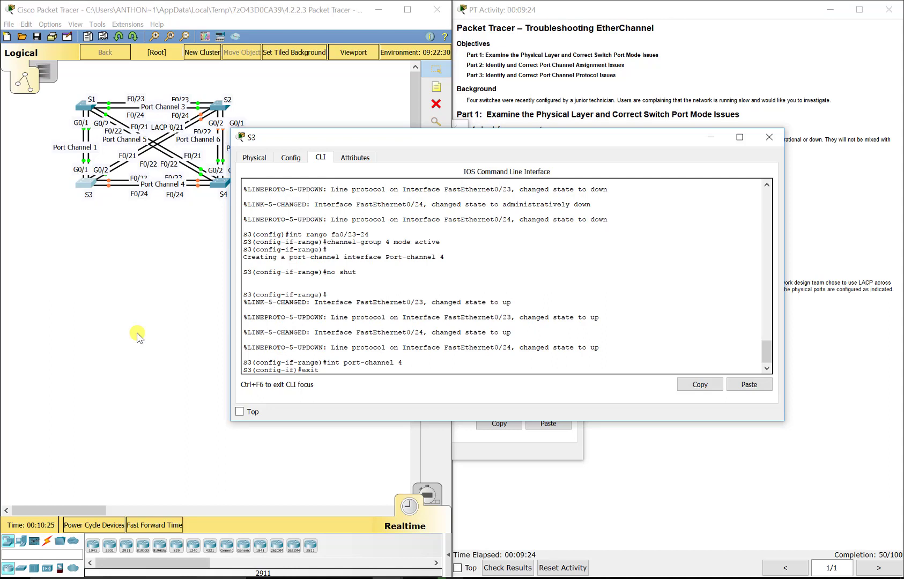
{"action": "key", "text": "Return"}
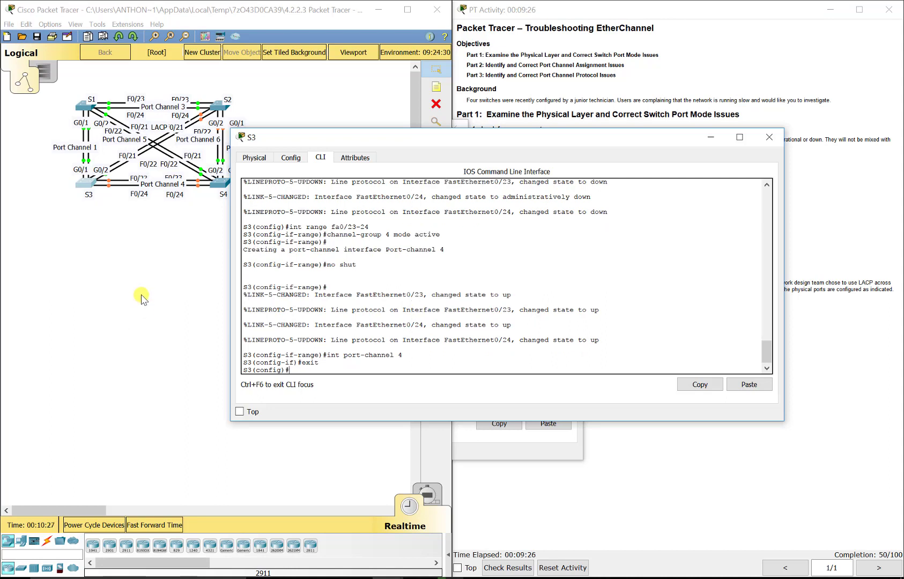
Fast-forward the simulation time so the port channel 4 links between S3 and S4 converge.
{"action": "left_click", "coordinate": [141, 297]}
{"action": "left_click", "coordinate": [162, 529]}
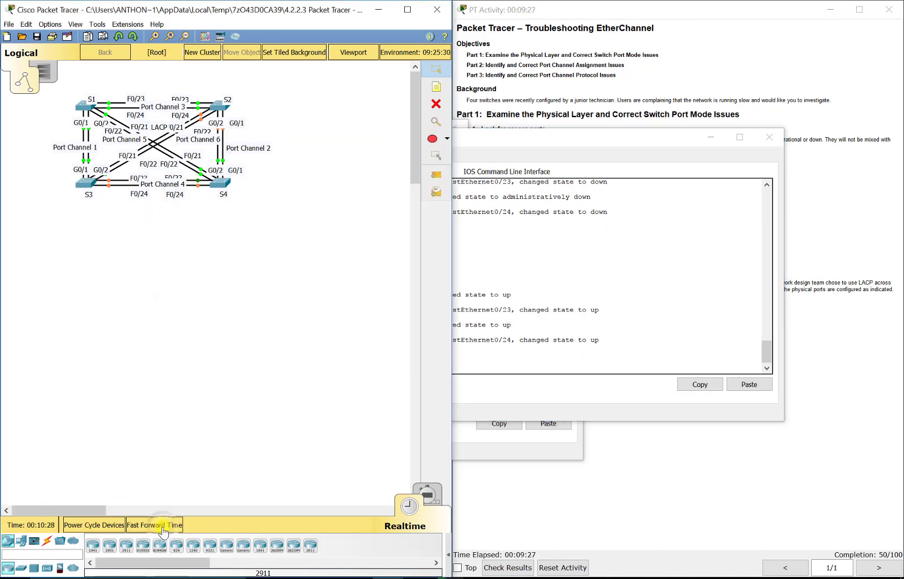
{"action": "left_click", "coordinate": [162, 530]}
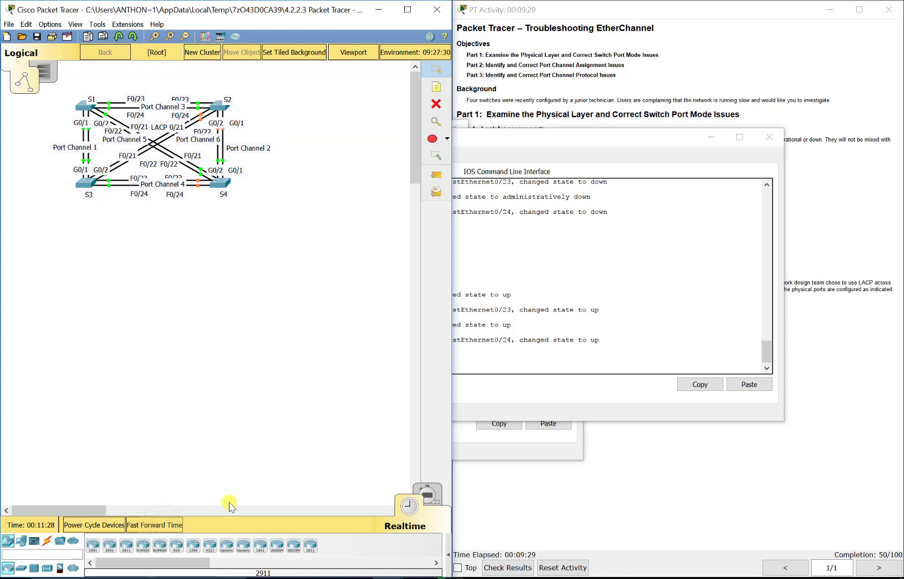
Try to display S3's EtherChannel summary from global configuration mode with "do etherchannel summary".
{"action": "left_click", "coordinate": [480, 366]}
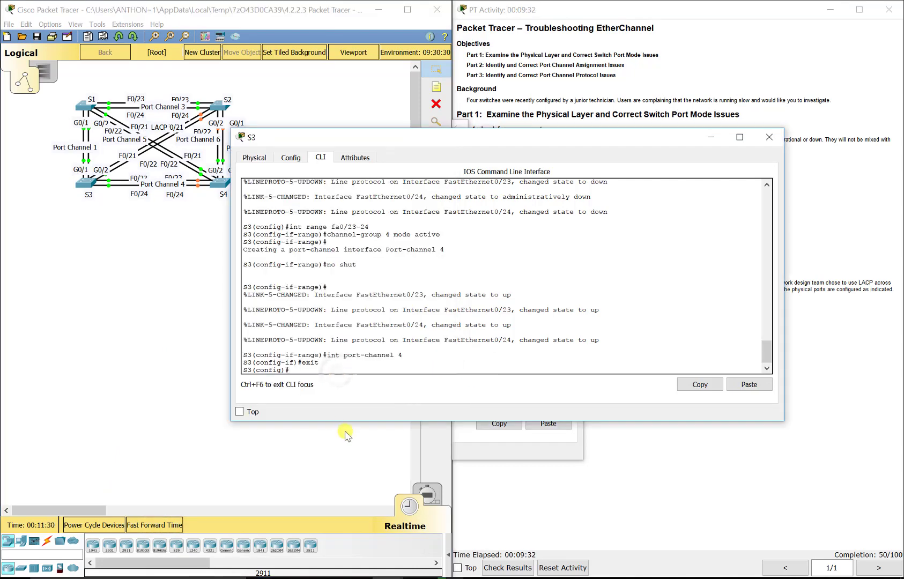
{"action": "type", "text": "do sho"}
{"action": "key", "text": "BackSpace"}
{"action": "key", "text": "BackSpace"}
{"action": "type", "text": "etherchannel summary"}
{"action": "key", "text": "Return"}
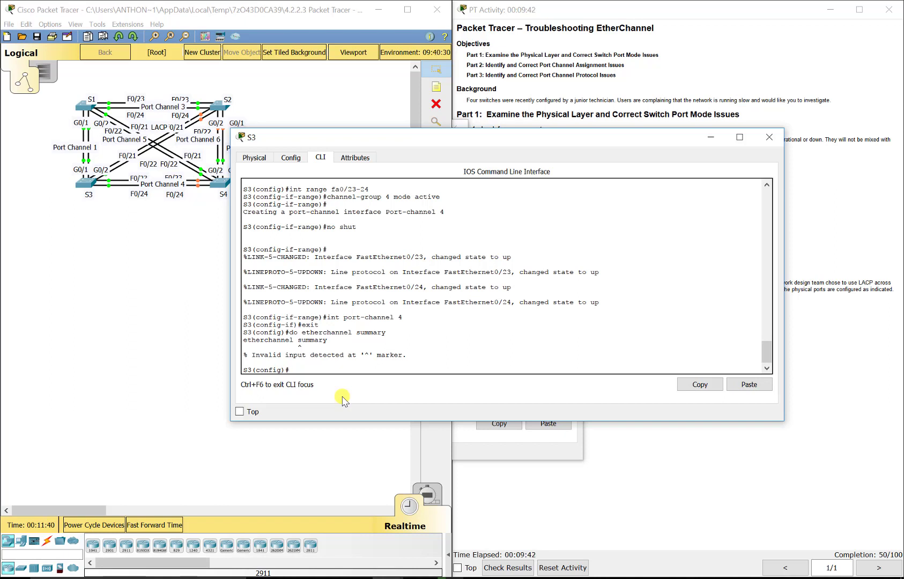
{"action": "key", "text": "Up"}
{"action": "key", "text": "Return"}
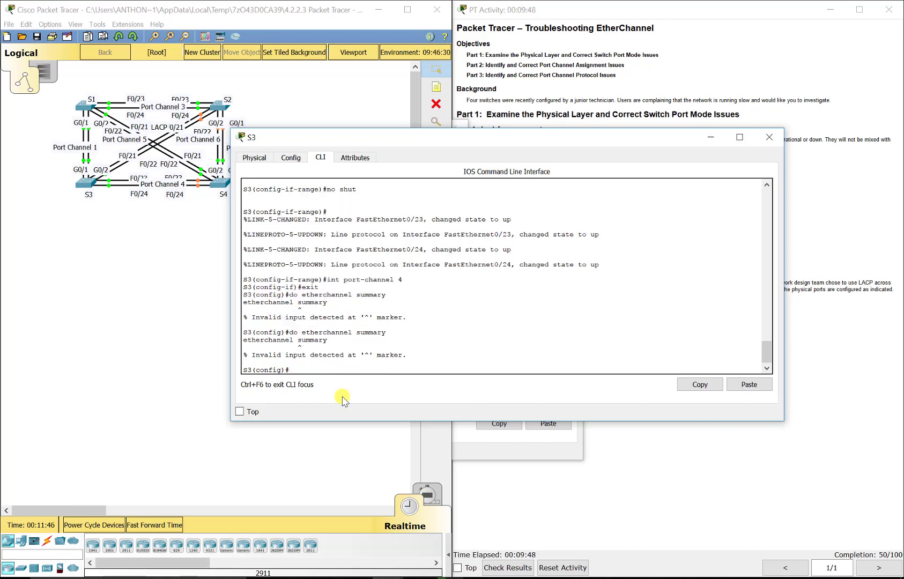
Exit S3's configuration mode and show the EtherChannel summary to check port channel 4's protocol and port status.
{"action": "type", "text": "exit"}
{"action": "key", "text": "Return"}
{"action": "key", "text": "Return"}
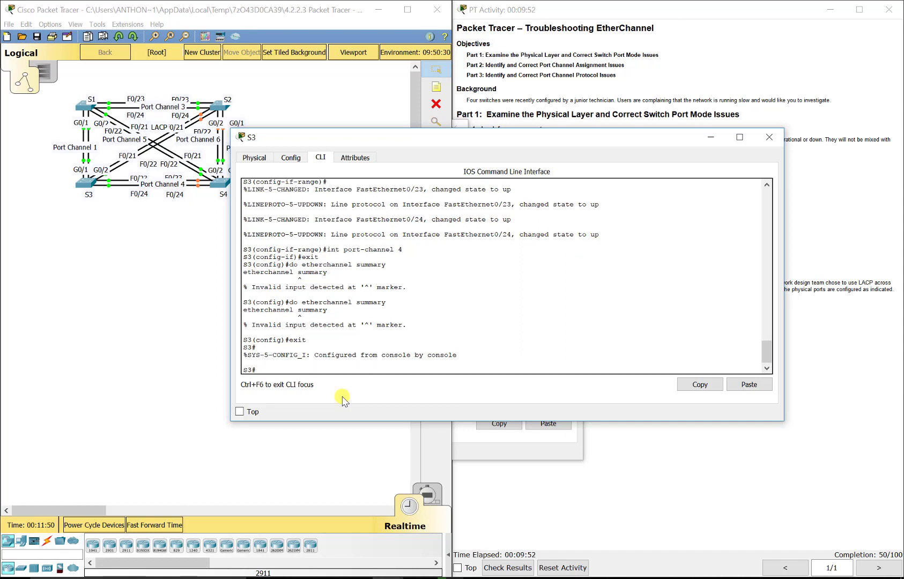
{"action": "type", "text": "show etherchannel summary"}
{"action": "key", "text": "Return"}
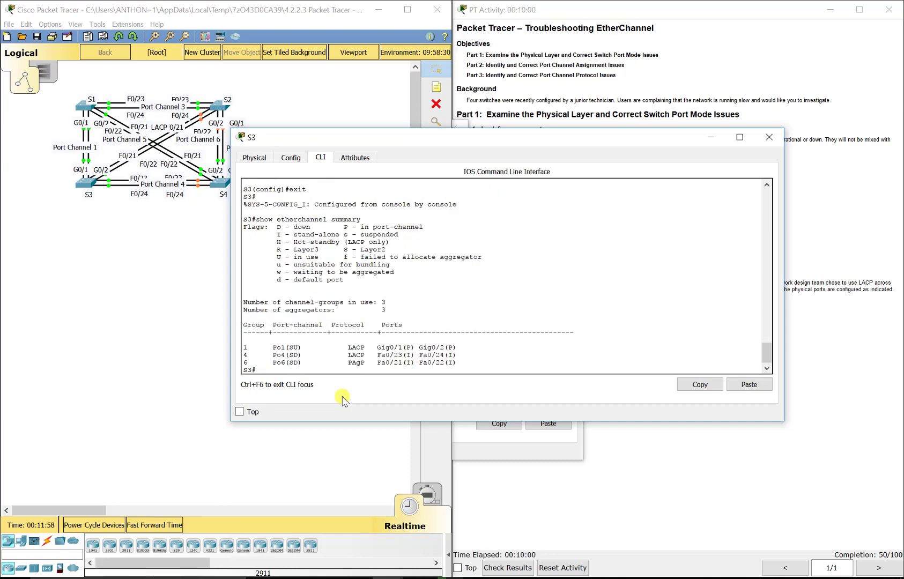
Review port channel 4 in S3's EtherChannel summary and show S4's summary to check the ports in its channel group 4.
{"action": "left_click_drag", "start_coordinate": [464, 355], "coordinate": [294, 355]}
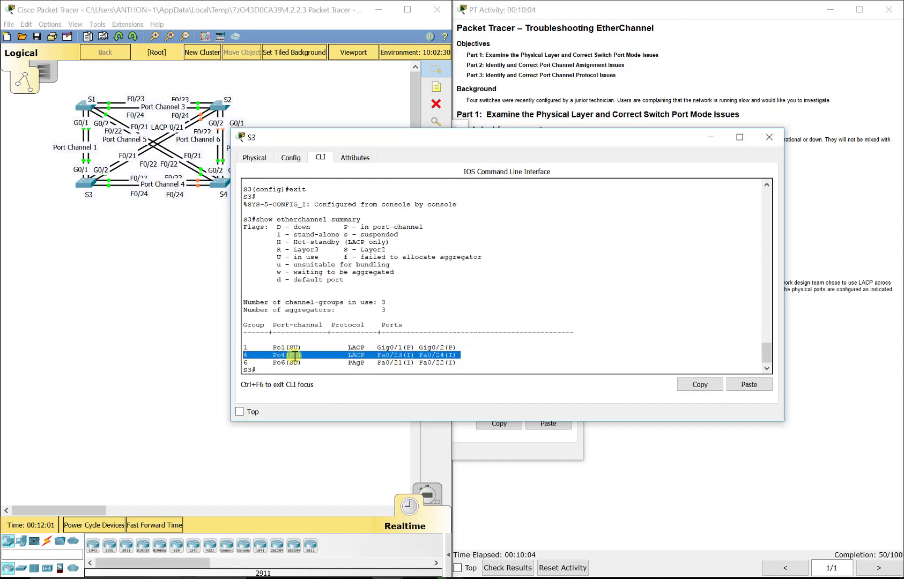
{"action": "left_click", "coordinate": [294, 355]}
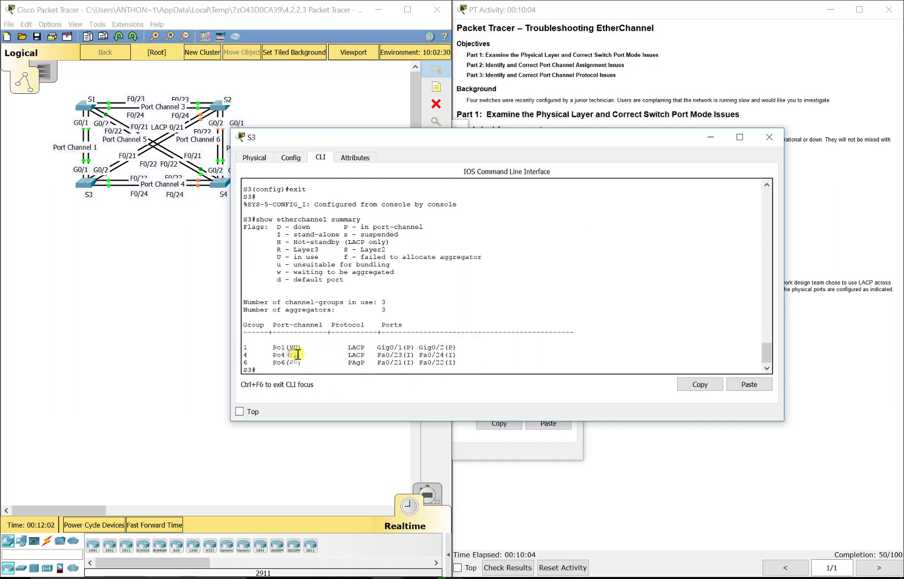
{"action": "left_click", "coordinate": [217, 181]}
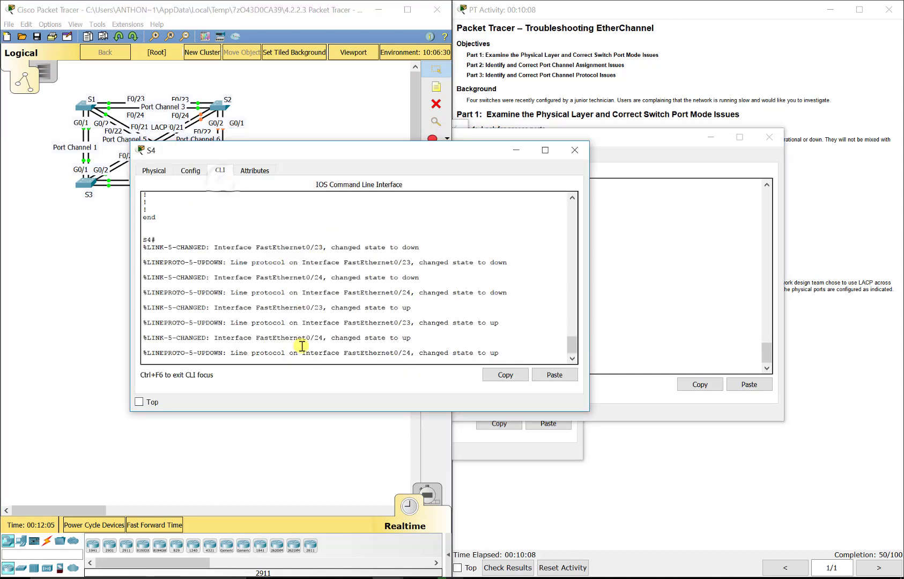
{"action": "key", "text": "Return"}
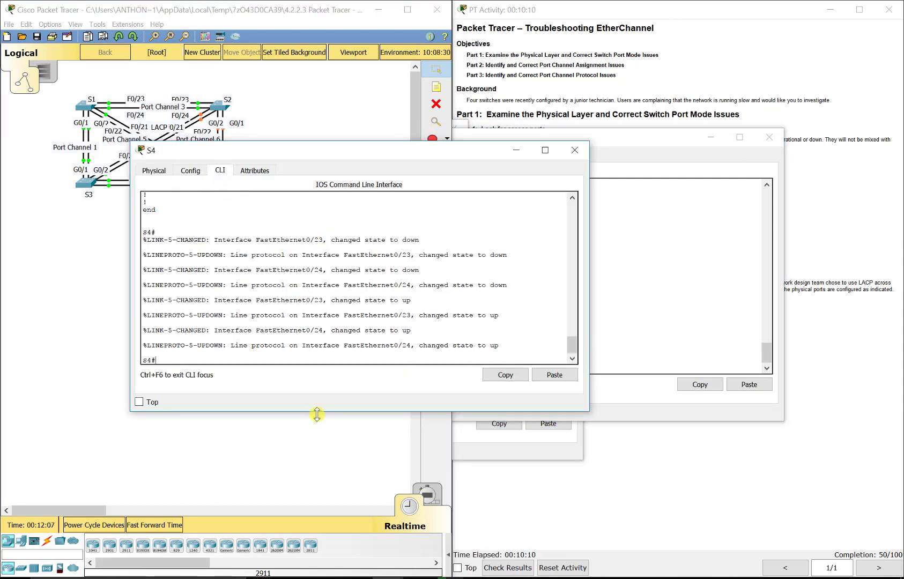
{"action": "type", "text": "show etherchannel summary"}
{"action": "key", "text": "Return"}
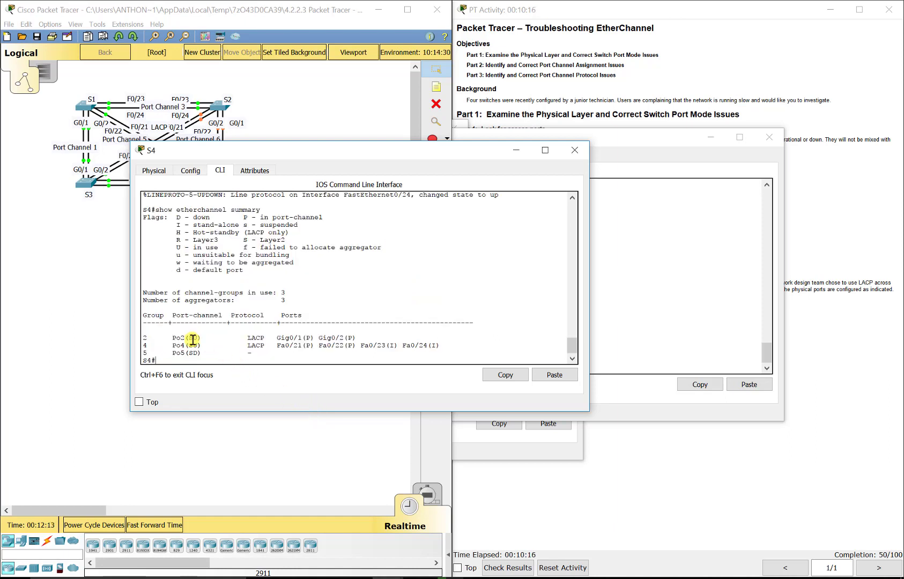
{"action": "left_click_drag", "start_coordinate": [357, 147], "coordinate": [531, 117]}
{"action": "left_click_drag", "start_coordinate": [620, 316], "coordinate": [451, 315]}
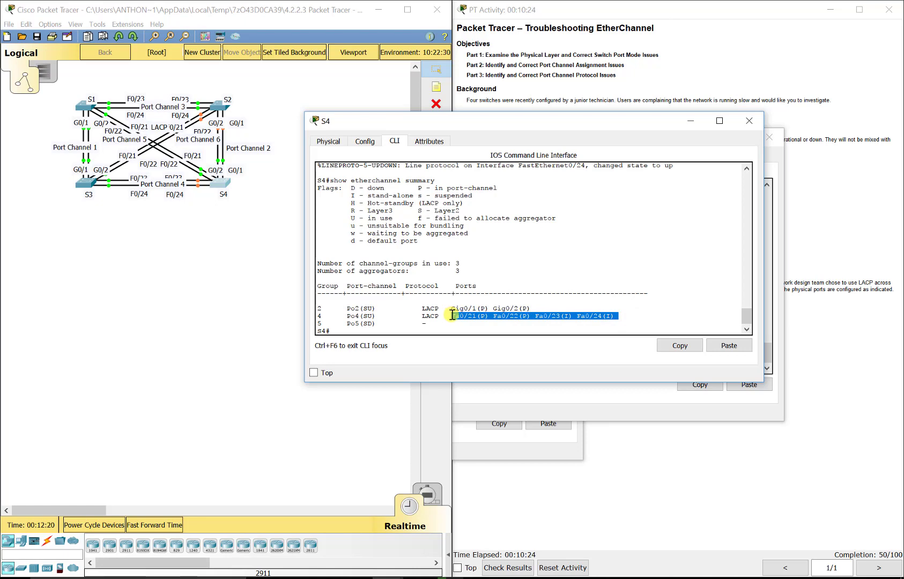
{"action": "left_click", "coordinate": [356, 330]}
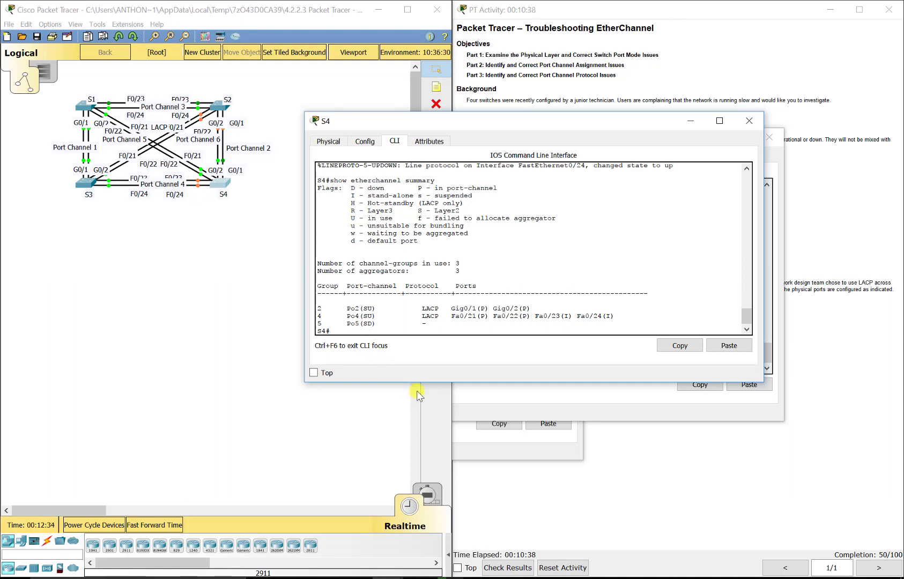
Enter global configuration mode on S4 and remove the port-channel 4 interface.
{"action": "type", "text": "no portc"}
{"action": "key", "text": "BackSpace"}
{"action": "key", "text": "BackSpace"}
{"action": "key", "text": "BackSpace"}
{"action": "key", "text": "BackSpace"}
{"action": "key", "text": "BackSpace"}
{"action": "key", "text": "BackSpace"}
{"action": "key", "text": "BackSpace"}
{"action": "type", "text": "config t"}
{"action": "key", "text": "Return"}
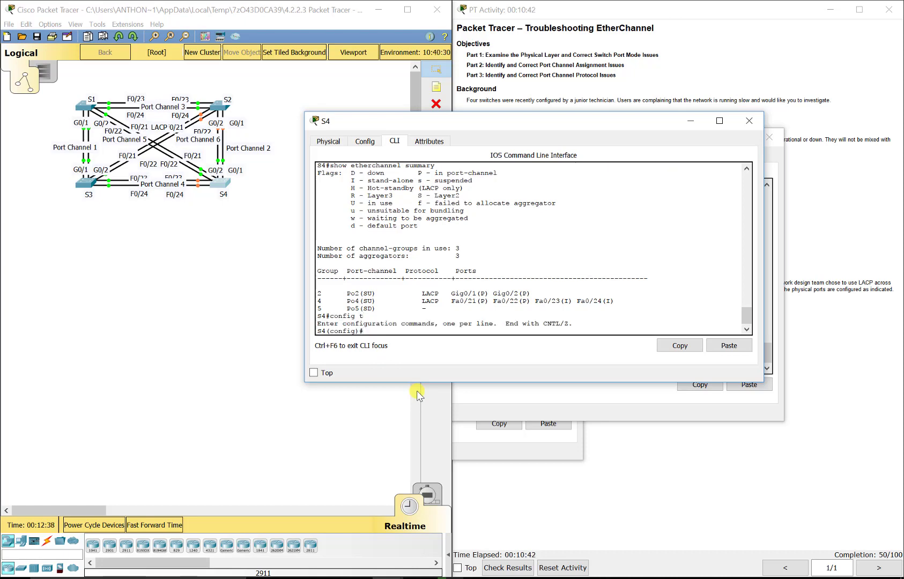
{"action": "type", "text": "no int port-channel 4"}
{"action": "key", "text": "Return"}
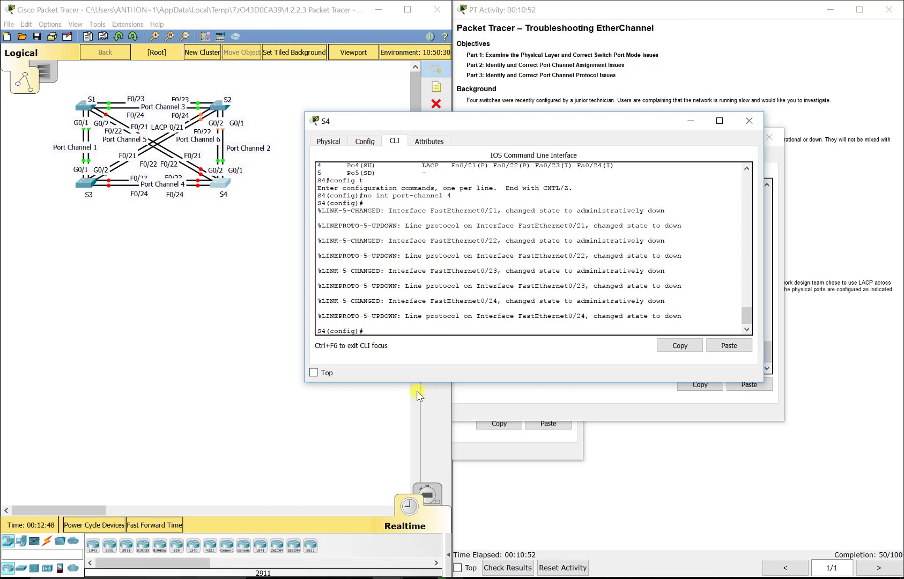
Assign S4's interfaces Fa0/23-24 to channel group 4 in active mode and enable them with no shut.
{"action": "type", "text": "int range fa0/23-24"}
{"action": "key", "text": "Return"}
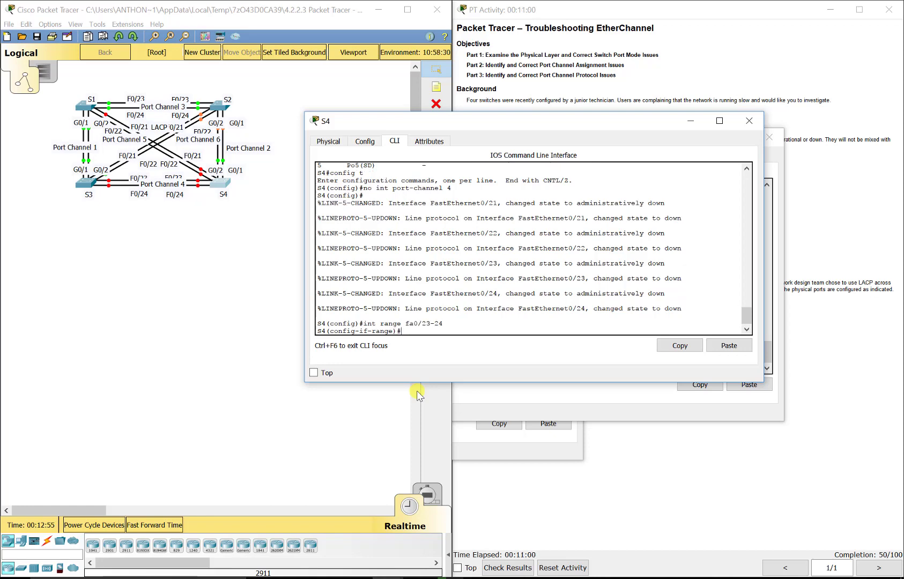
{"action": "type", "text": "channel-group 4 mode active"}
{"action": "key", "text": "Return"}
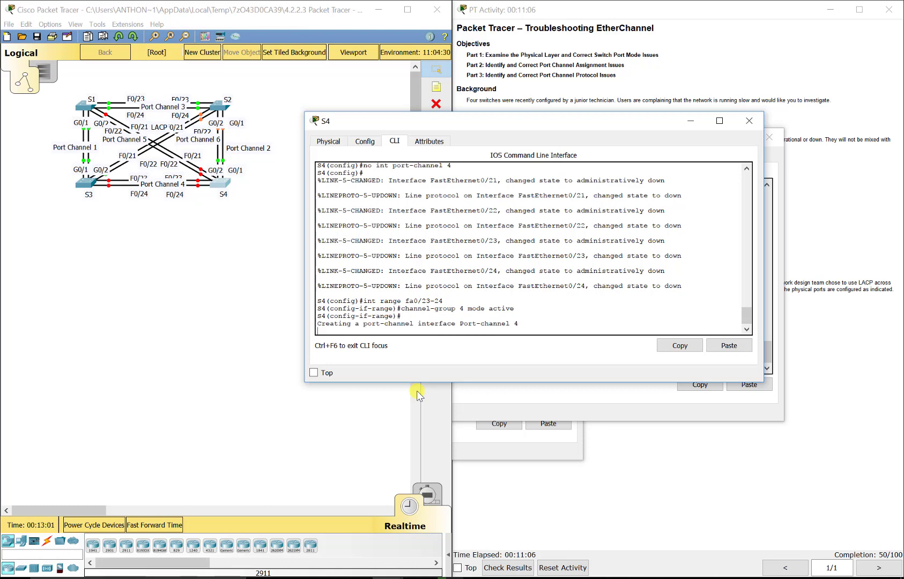
{"action": "key", "text": "Return"}
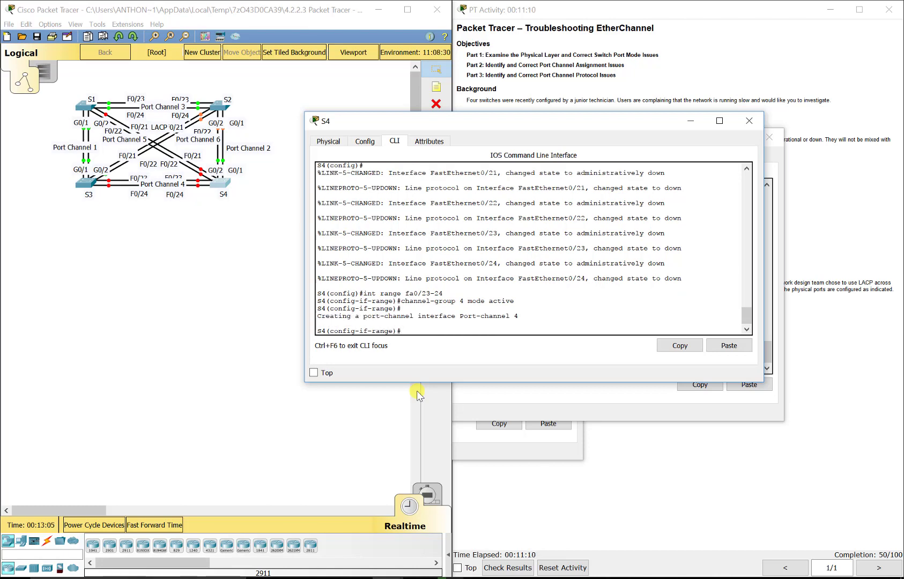
{"action": "type", "text": "no shut"}
{"action": "key", "text": "Return"}
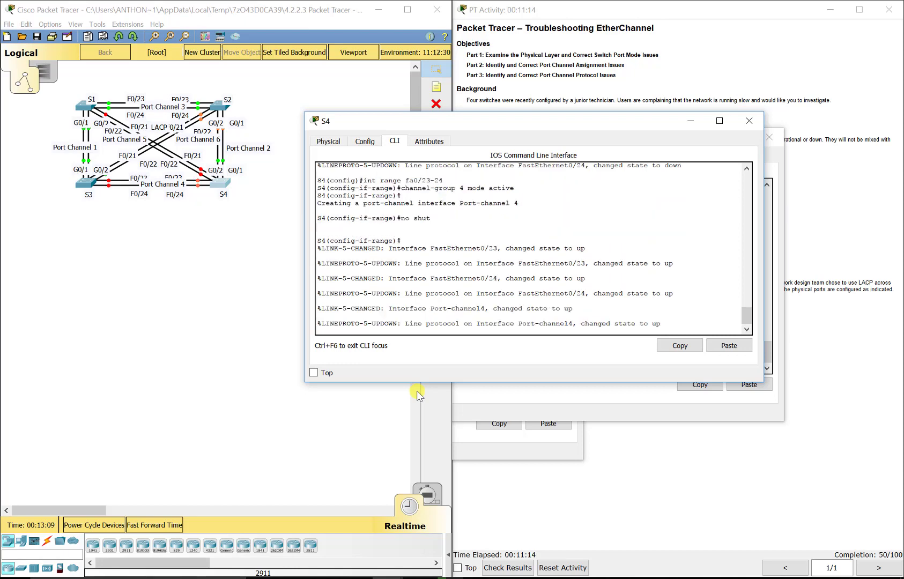
Enter interface configuration for port-channel 4 on S4 and exit back to global configuration mode.
{"action": "key", "text": "Return"}
{"action": "type", "text": "port-channel"}
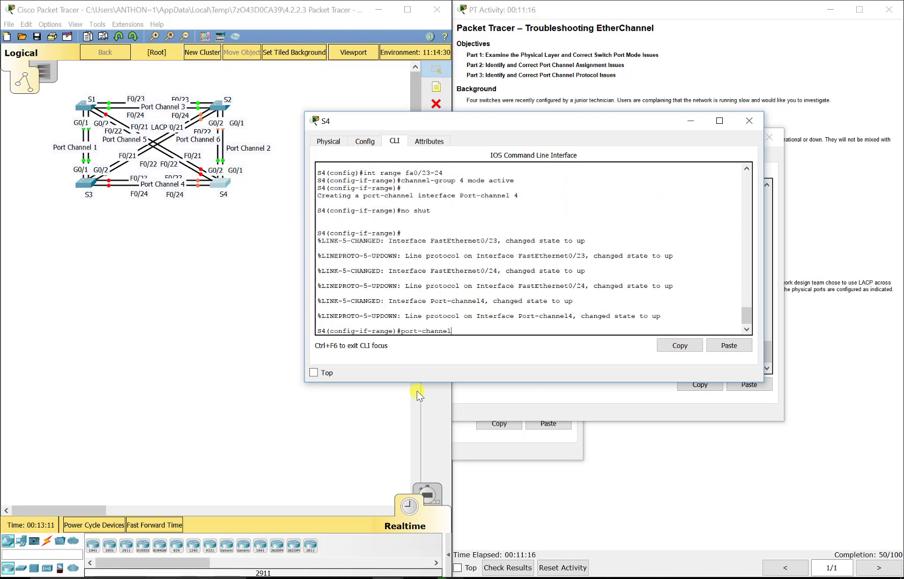
{"action": "type", "text": " 4"}
{"action": "key", "text": "Left"}
{"action": "key", "text": "Left"}
{"action": "type", "text": "int"}
{"action": "key", "text": "Return"}
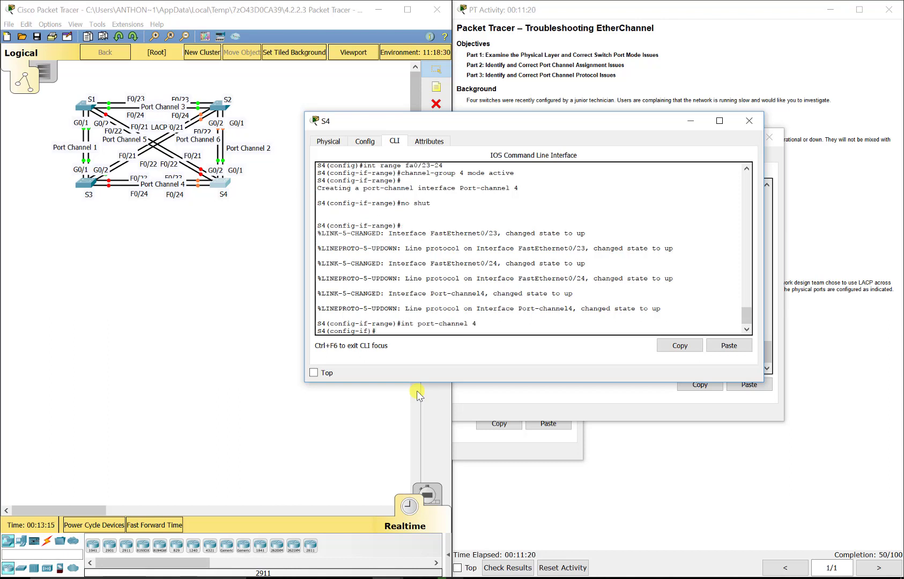
{"action": "type", "text": "exit"}
{"action": "key", "text": "Return"}
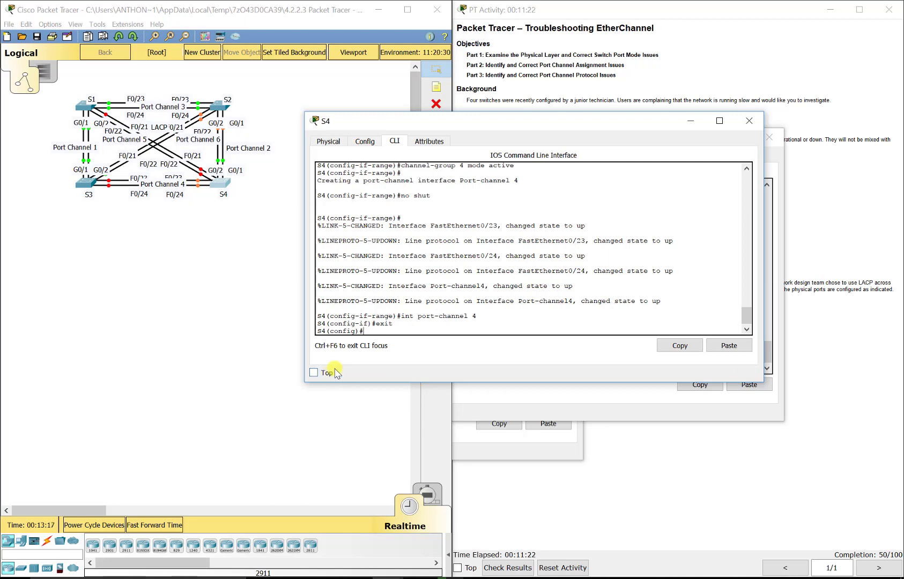
Fast-forward the simulation time repeatedly so the rebuilt port channel 4 between S3 and S4 converges.
{"action": "left_click", "coordinate": [159, 530]}
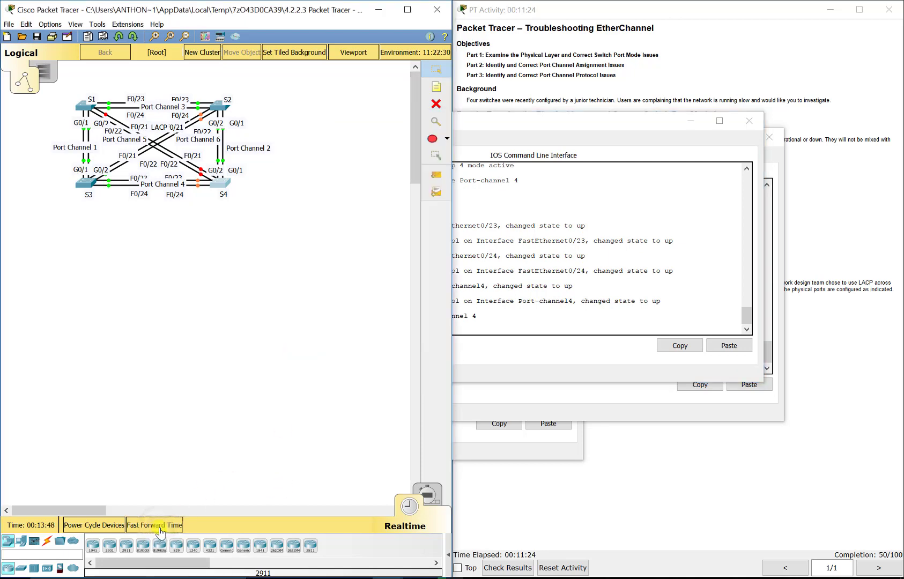
{"action": "left_click", "coordinate": [160, 530]}
{"action": "left_click", "coordinate": [160, 529]}
{"action": "left_click", "coordinate": [160, 530]}
{"action": "left_click", "coordinate": [160, 530]}
{"action": "left_click", "coordinate": [160, 530]}
Show S4's EtherChannel summary from global configuration mode to check port channel 4 and its member ports.
{"action": "left_click", "coordinate": [499, 332]}
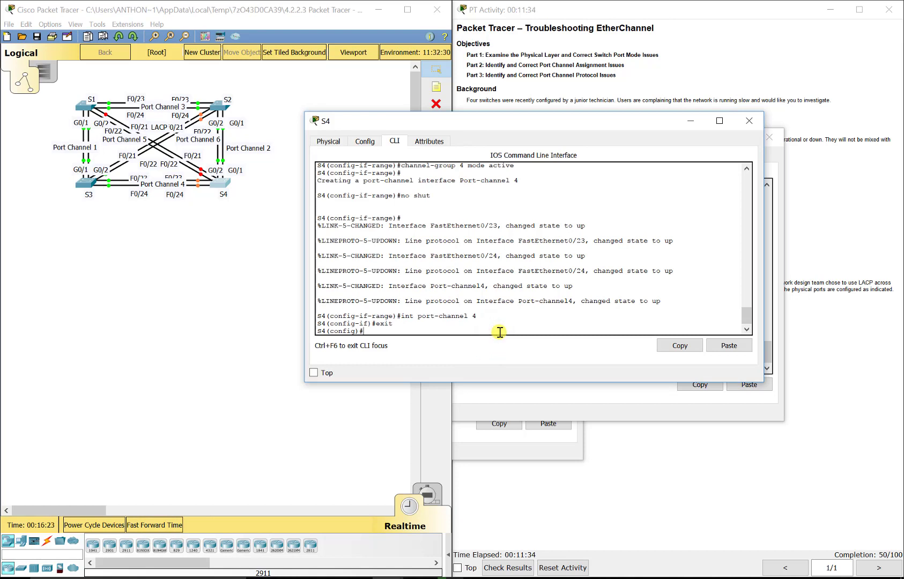
{"action": "type", "text": "do show"}
{"action": "type", "text": " et"}
{"action": "key", "text": "BackSpace"}
{"action": "type", "text": "etherchannel"}
{"action": "type", "text": "summary"}
{"action": "key", "text": "Return"}
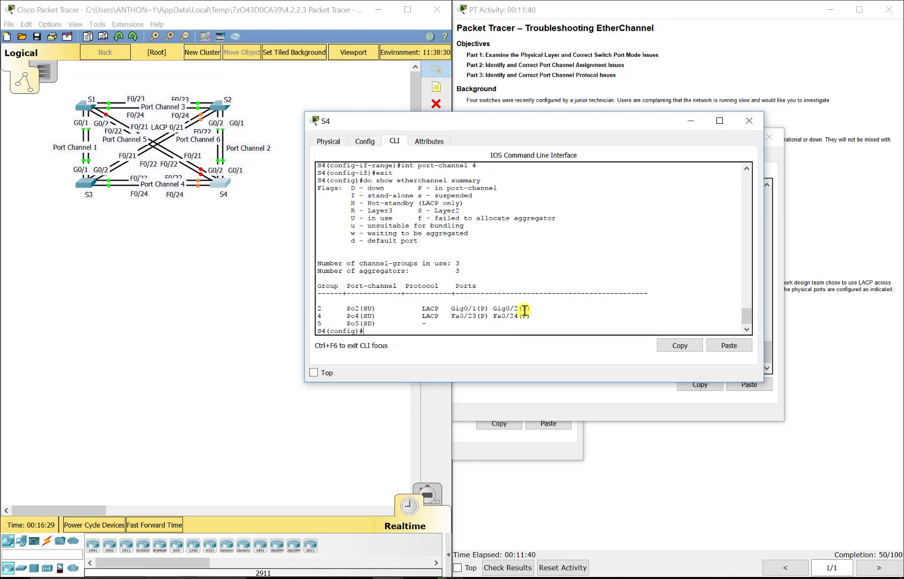
{"action": "left_click_drag", "start_coordinate": [531, 316], "coordinate": [317, 316]}
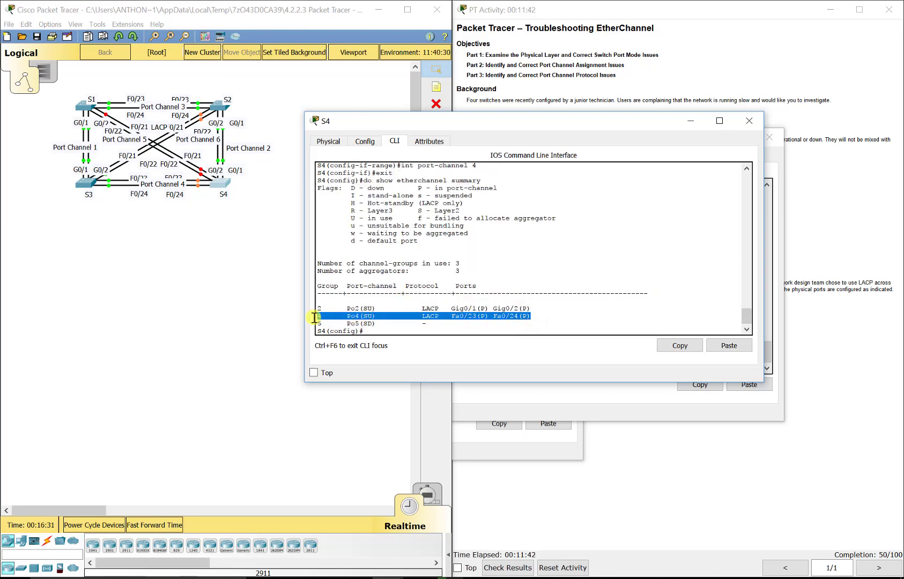
Show the EtherChannel summary on S3 again and compare its port channel 4 entry with S4's.
{"action": "left_click", "coordinate": [508, 387]}
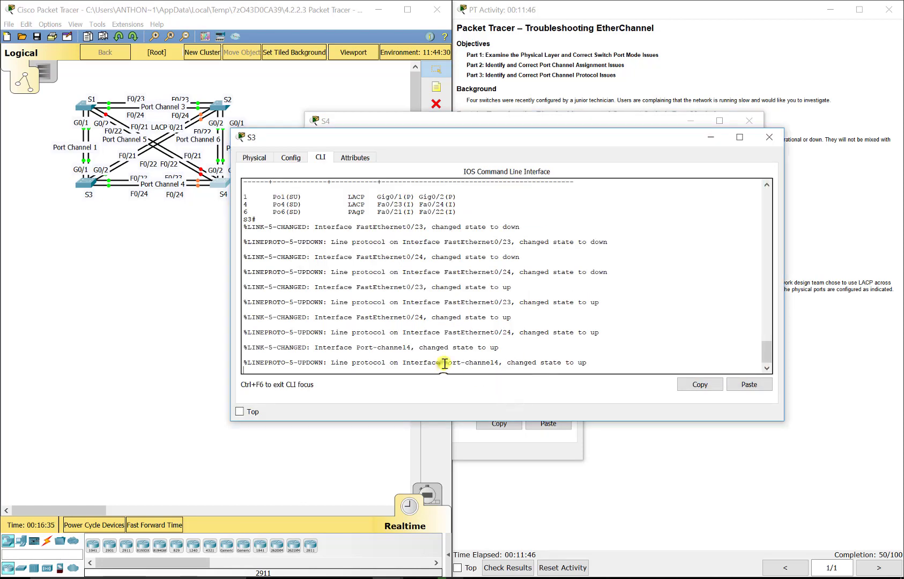
{"action": "key", "text": "Return"}
{"action": "key", "text": "Up"}
{"action": "key", "text": "Return"}
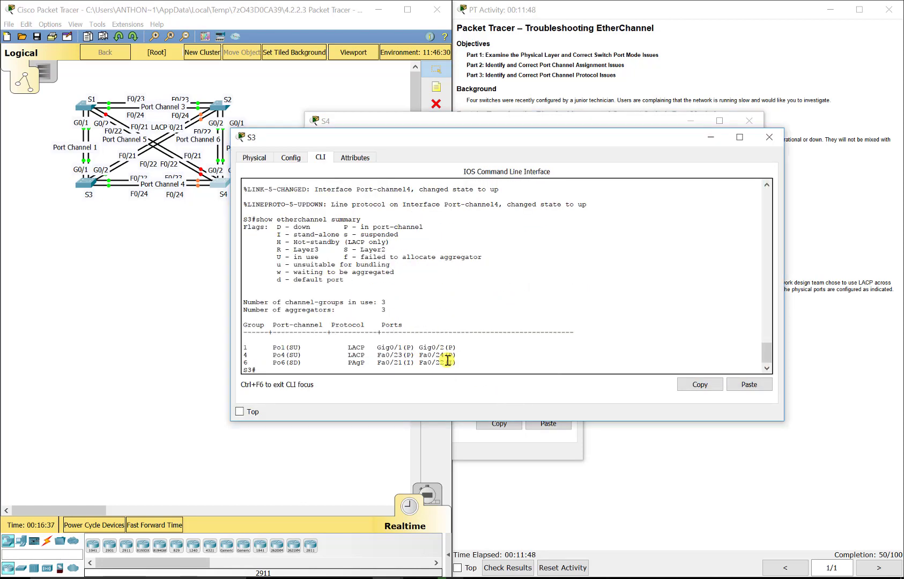
{"action": "left_click_drag", "start_coordinate": [244, 355], "coordinate": [464, 355]}
{"action": "left_click", "coordinate": [606, 119]}
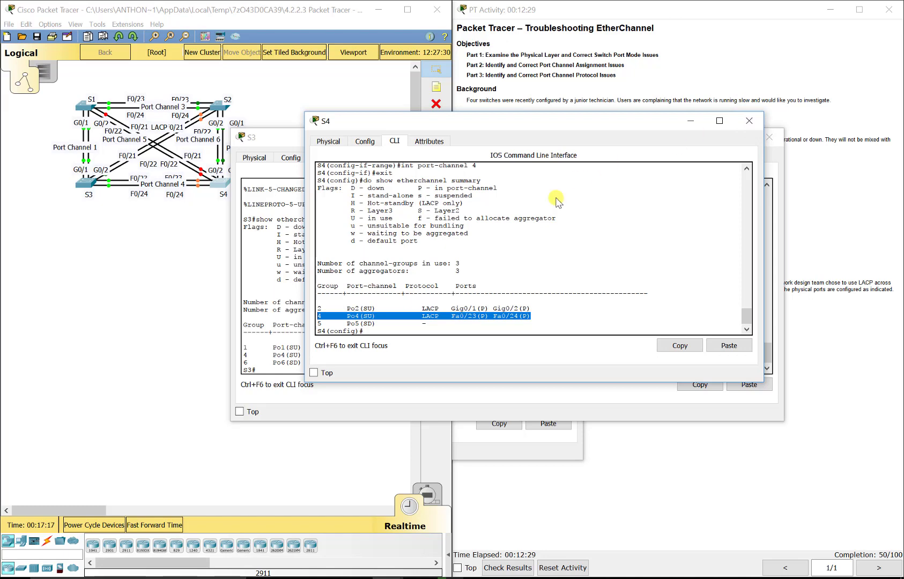
{"action": "left_click", "coordinate": [188, 258]}
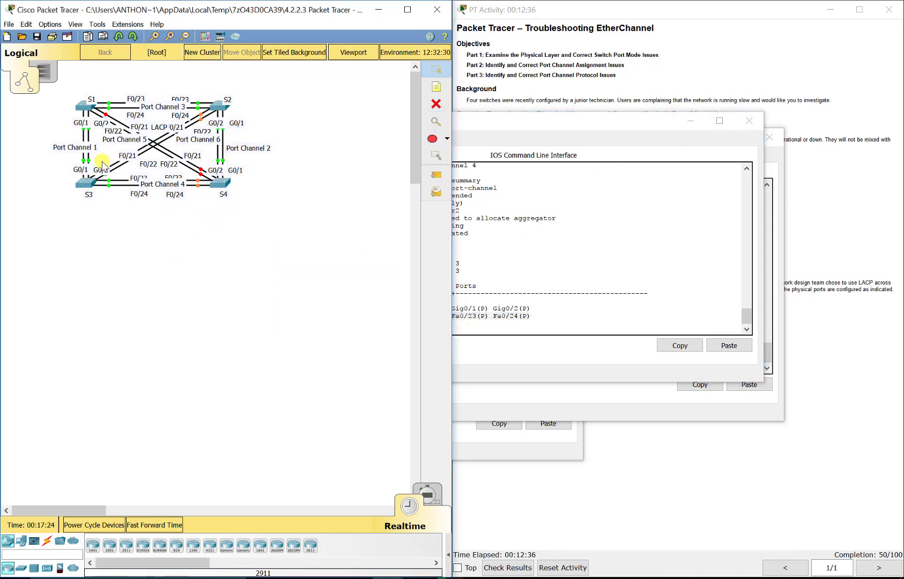
{"action": "left_click", "coordinate": [86, 182]}
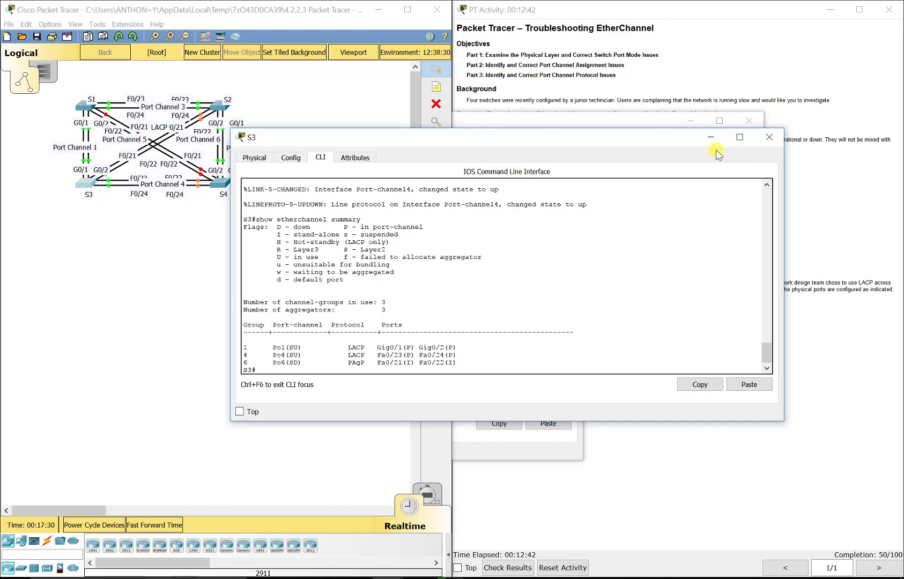
{"action": "left_click", "coordinate": [101, 247]}
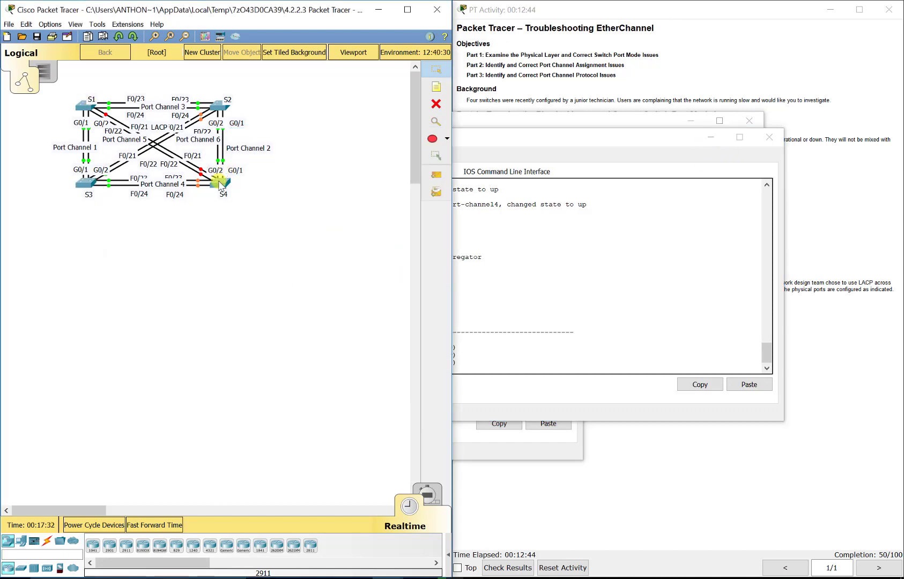
Show the EtherChannel summary on S1 to check its port channels, and move the S1 window clear of the topology.
{"action": "left_click", "coordinate": [83, 107]}
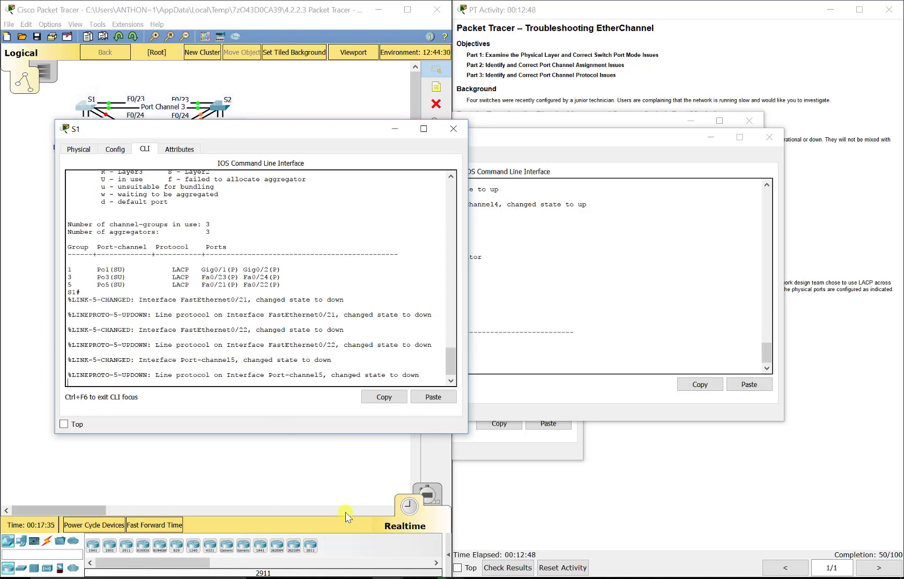
{"action": "key", "text": "Return"}
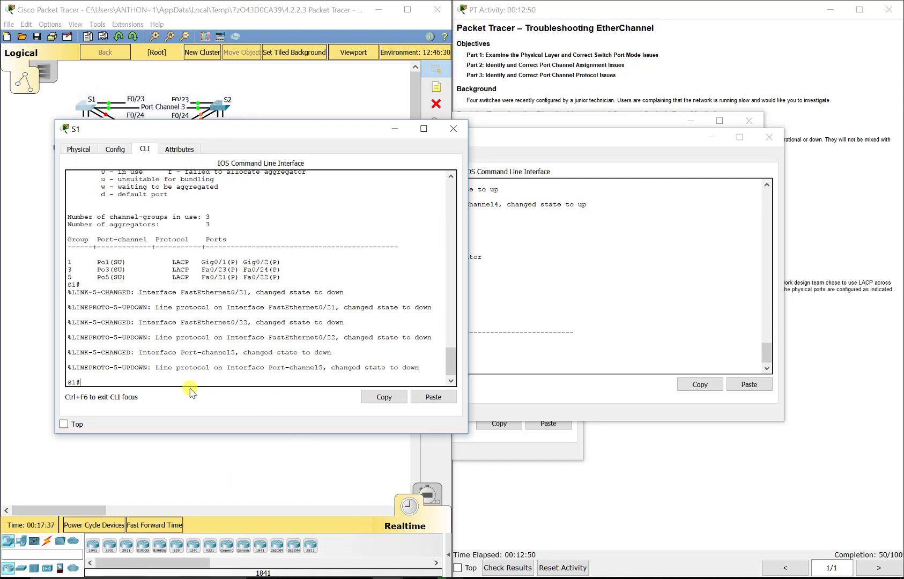
{"action": "key", "text": "Up"}
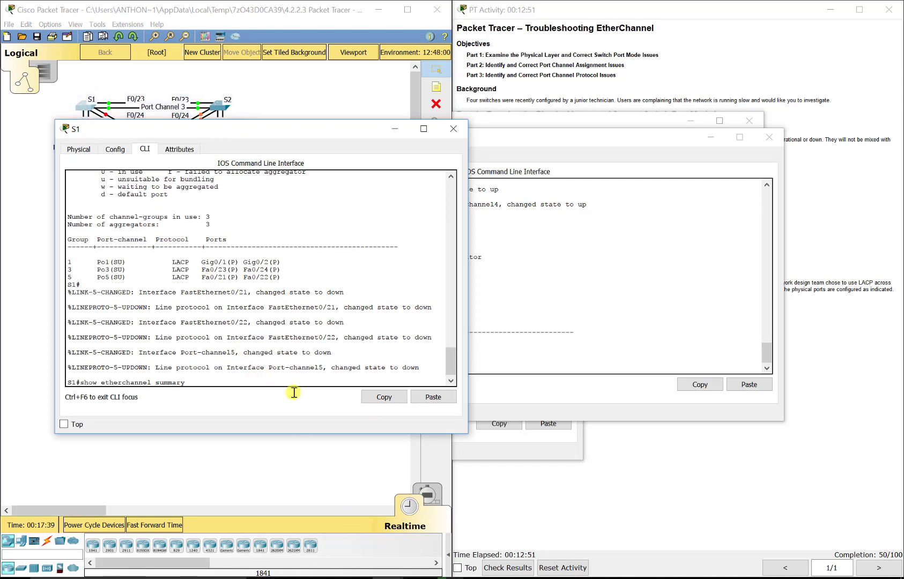
{"action": "key", "text": "Return"}
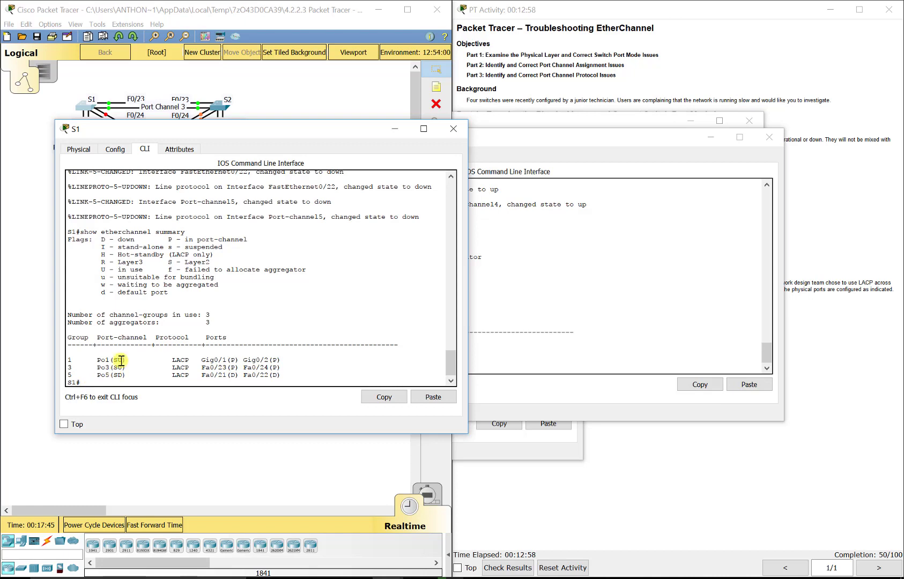
{"action": "left_click_drag", "start_coordinate": [210, 127], "coordinate": [219, 249]}
Show the EtherChannel summary on S4 again and examine the port channel 5 entry.
{"action": "left_click", "coordinate": [220, 182]}
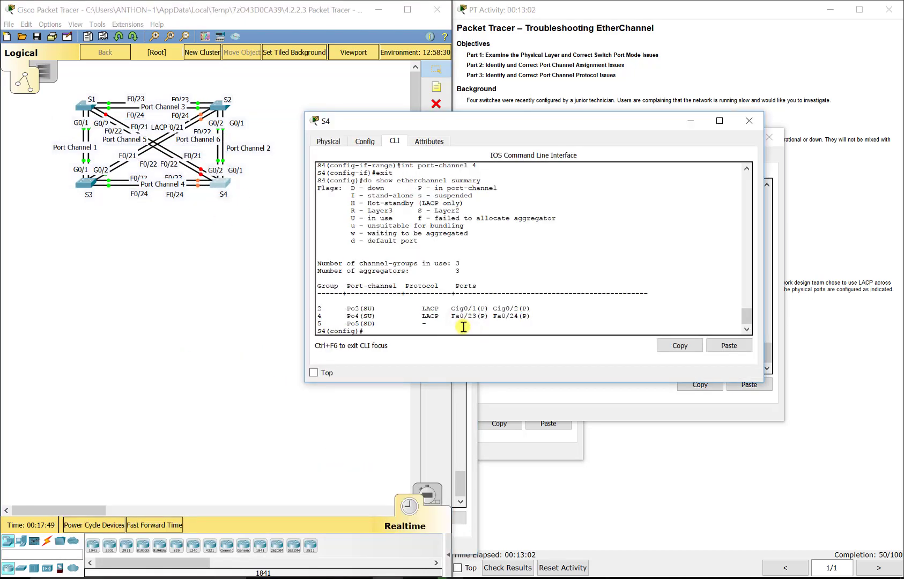
{"action": "key", "text": "Up"}
{"action": "key", "text": "Return"}
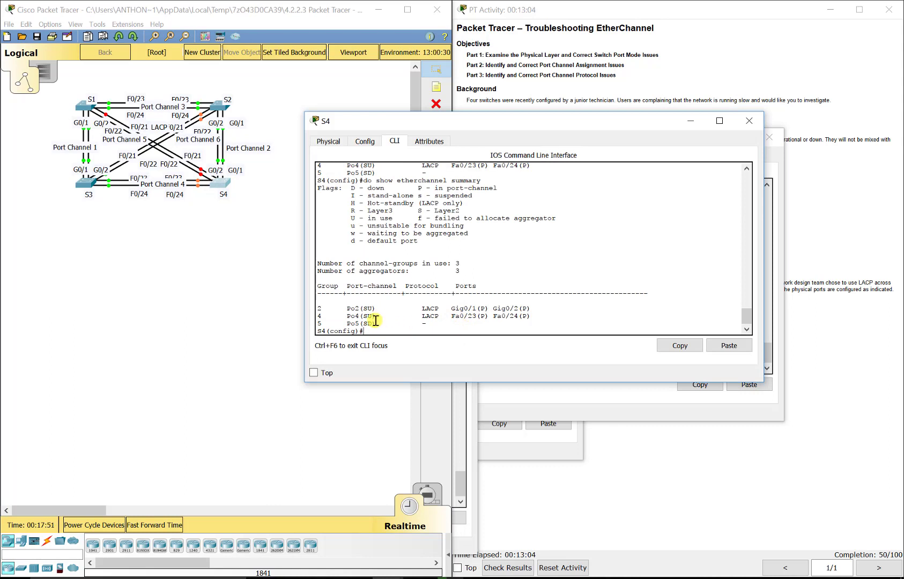
{"action": "left_click_drag", "start_coordinate": [364, 324], "coordinate": [539, 325]}
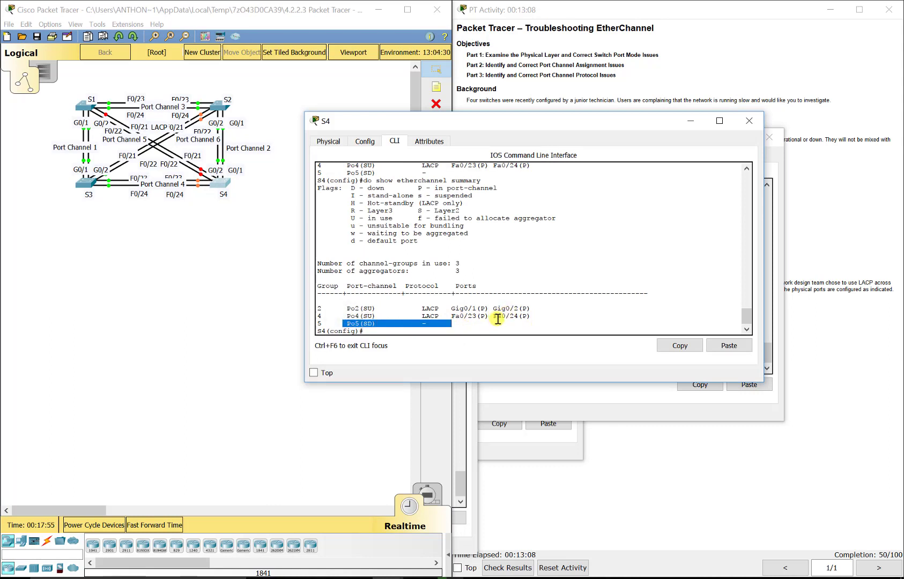
{"action": "left_click", "coordinate": [490, 332]}
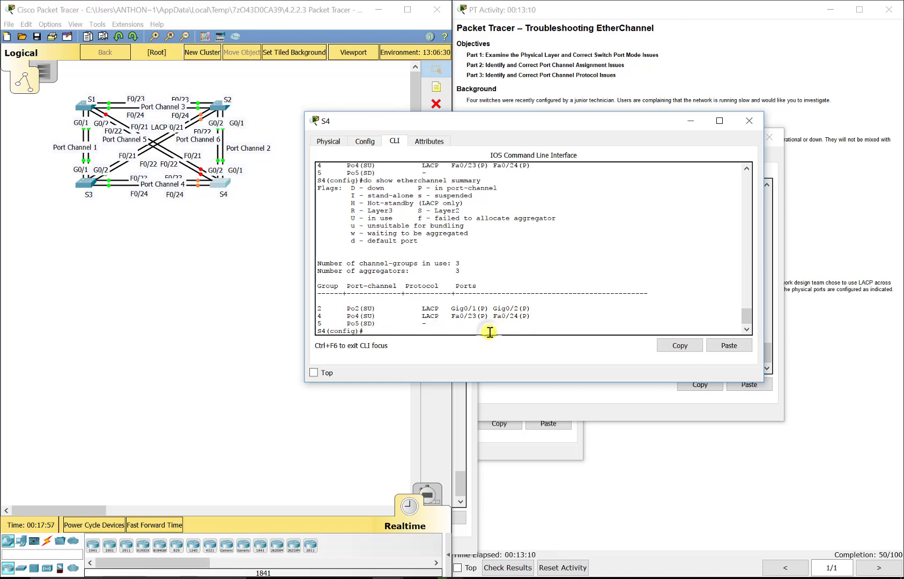
Remove the port-channel 5 interface on S4.
{"action": "type", "text": "no port-channel"}
{"action": "type", "text": "int"}
{"action": "key", "text": "Return"}
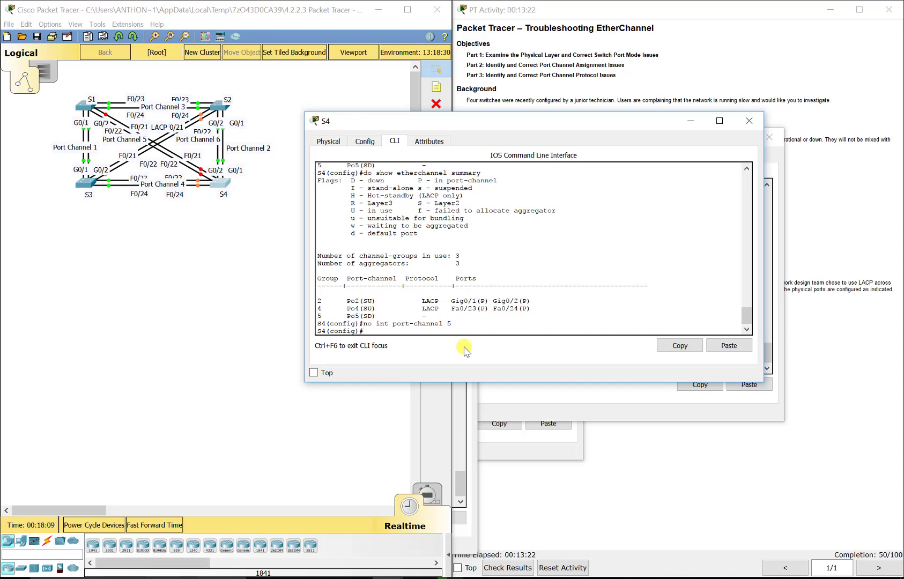
Assign S4's fa0/21-22 interfaces to channel group 5 in active mode, enable them, and return to global configuration through port-channel 5.
{"action": "type", "text": "int range fa0/21-22"}
{"action": "key", "text": "Return"}
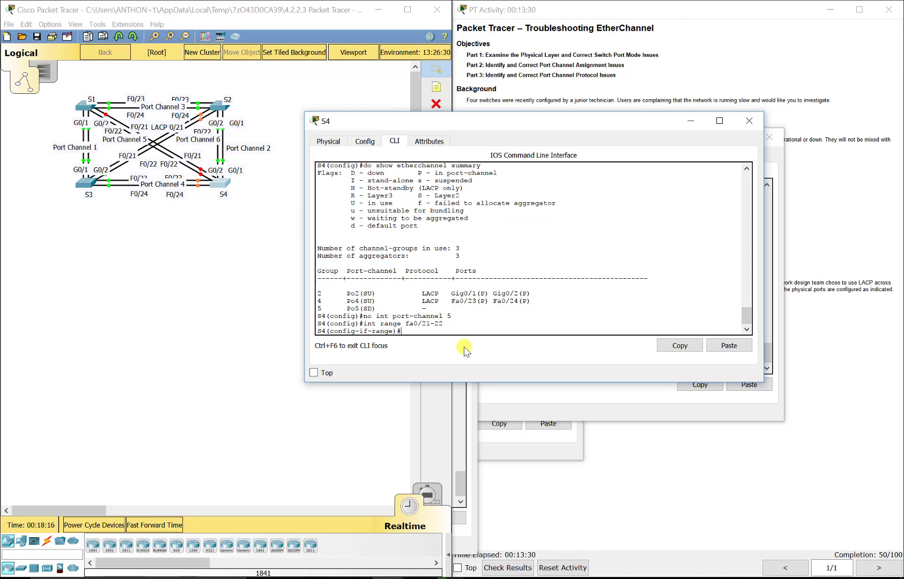
{"action": "type", "text": "channel-group 5 mode active"}
{"action": "key", "text": "Return"}
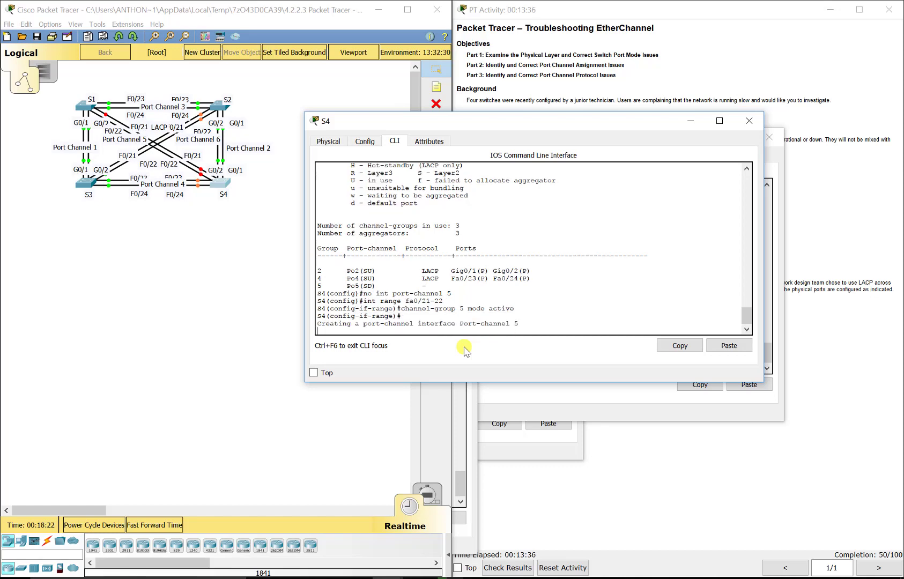
{"action": "type", "text": "n"}
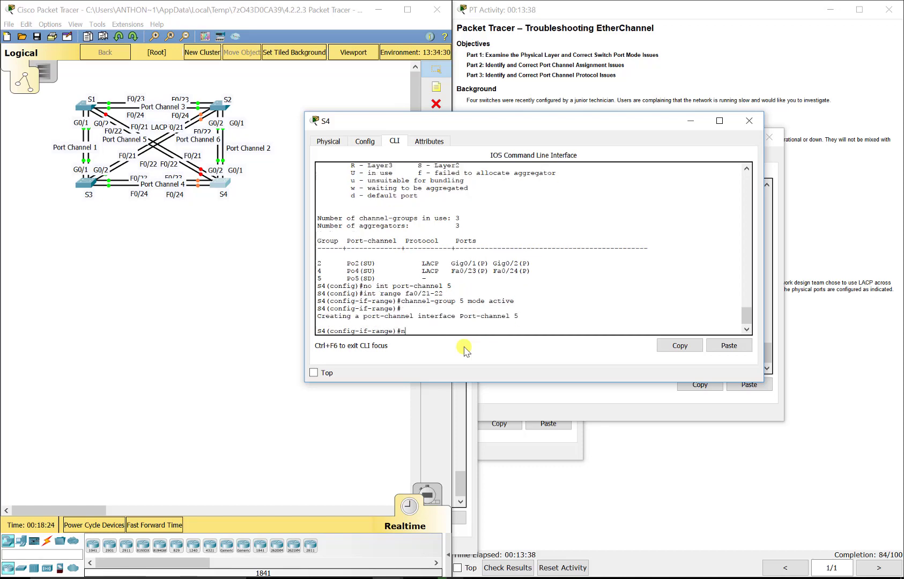
{"action": "type", "text": "o shut"}
{"action": "key", "text": "Return"}
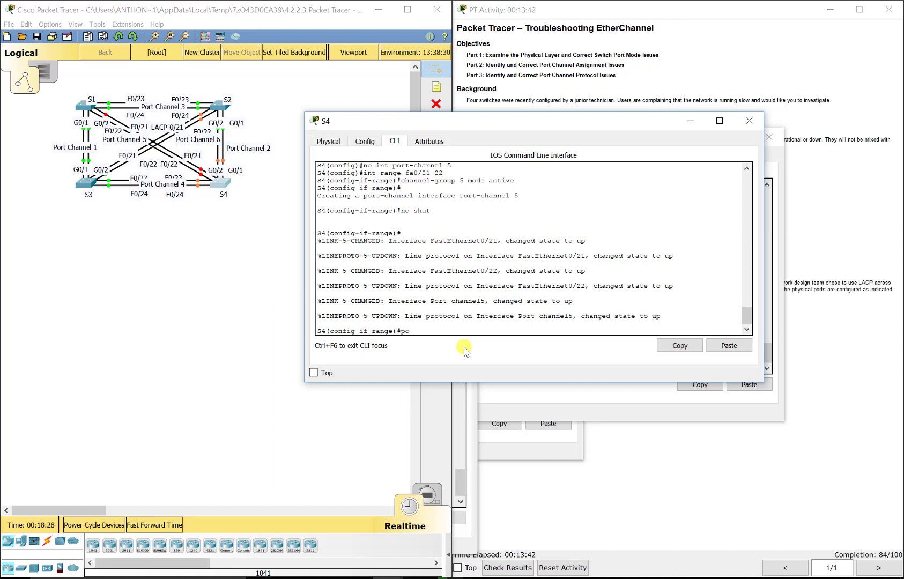
{"action": "type", "text": "int port-channel 5"}
{"action": "key", "text": "Return"}
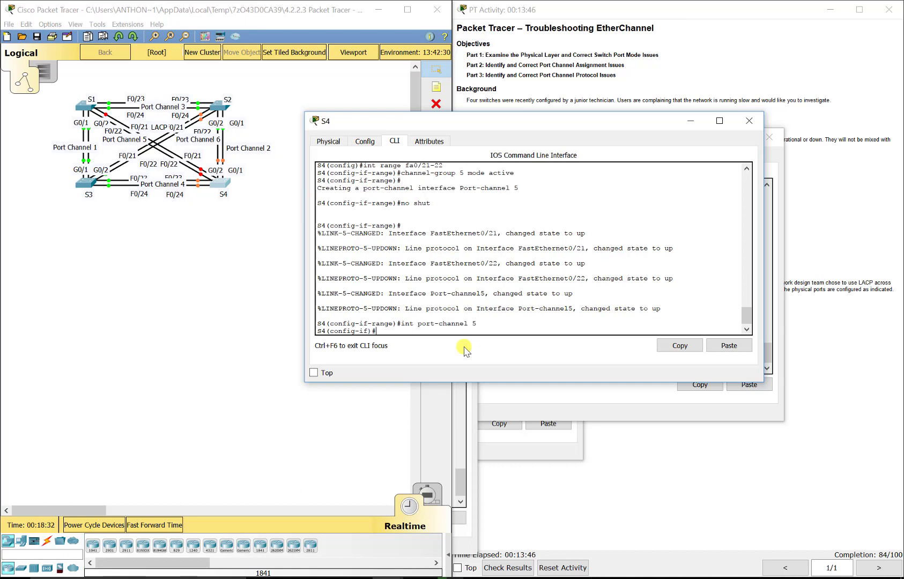
{"action": "type", "text": "exit"}
{"action": "key", "text": "Return"}
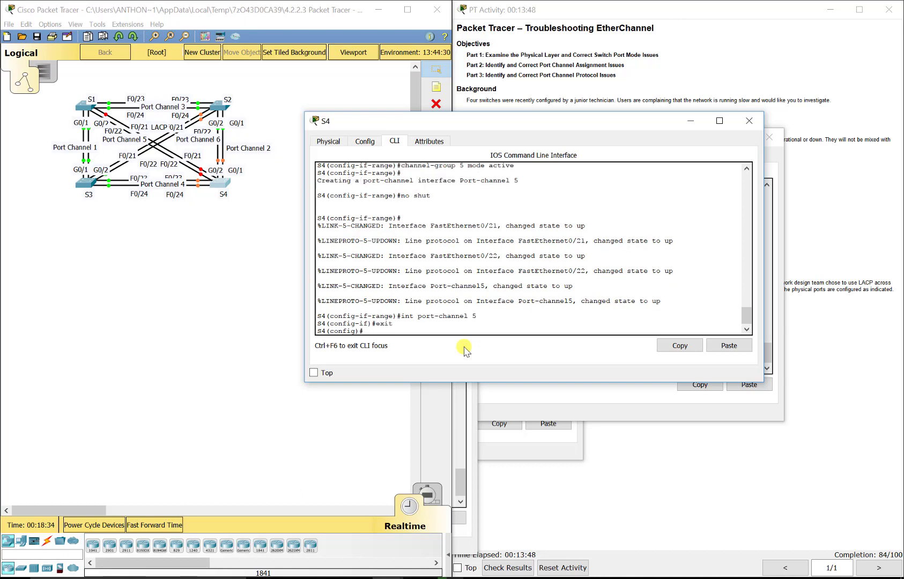
Display S1's running configuration and check the trunk and channel-group settings on FastEthernet0/21 and 0/22.
{"action": "left_click", "coordinate": [84, 109]}
{"action": "left_click_drag", "start_coordinate": [271, 249], "coordinate": [264, 169]}
{"action": "key", "text": "Return"}
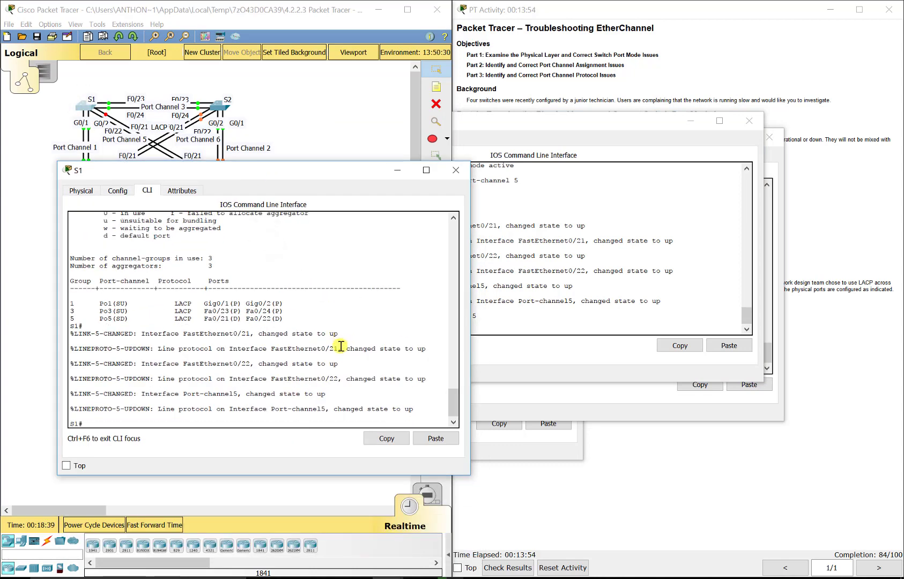
{"action": "type", "text": "sh run"}
{"action": "key", "text": "Return"}
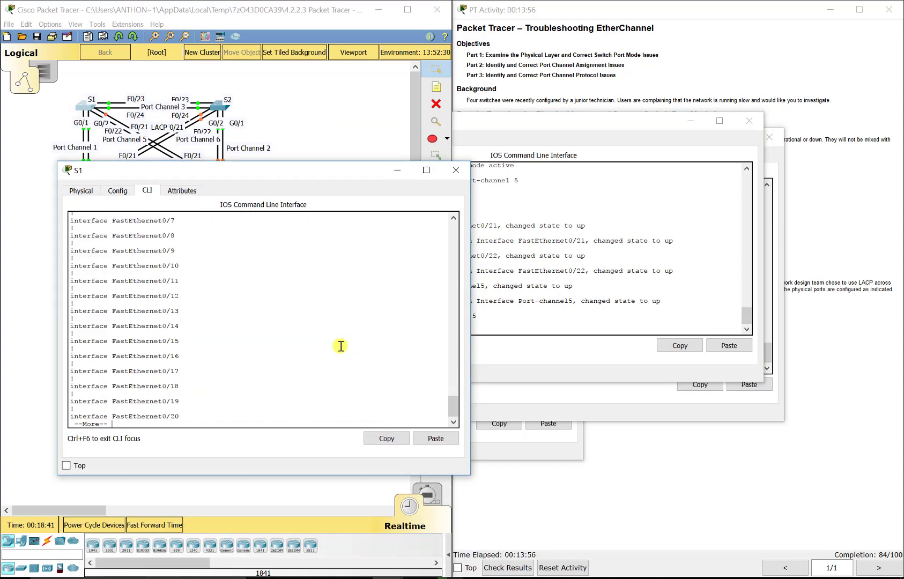
{"action": "key", "text": "space"}
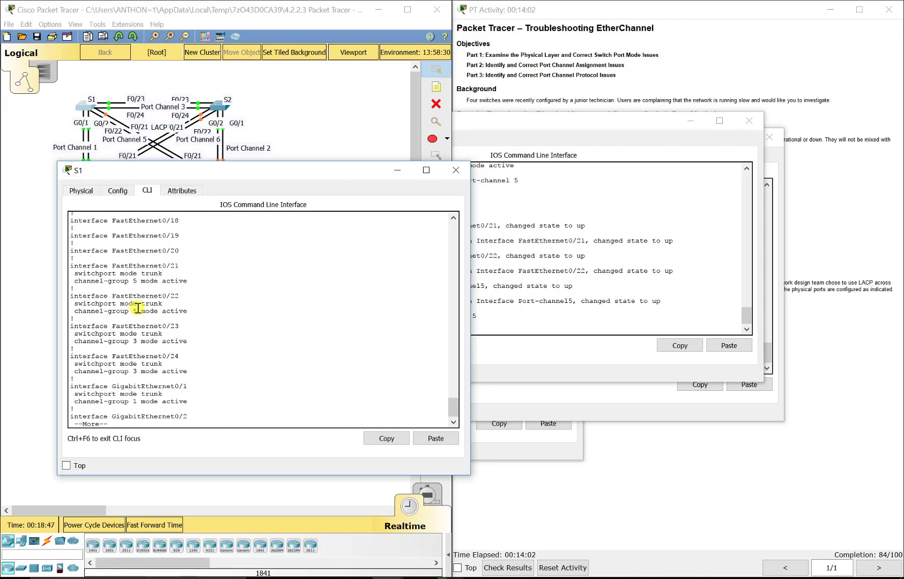
Bring the topology to the front and fast-forward the simulation time three times.
{"action": "left_click", "coordinate": [337, 103]}
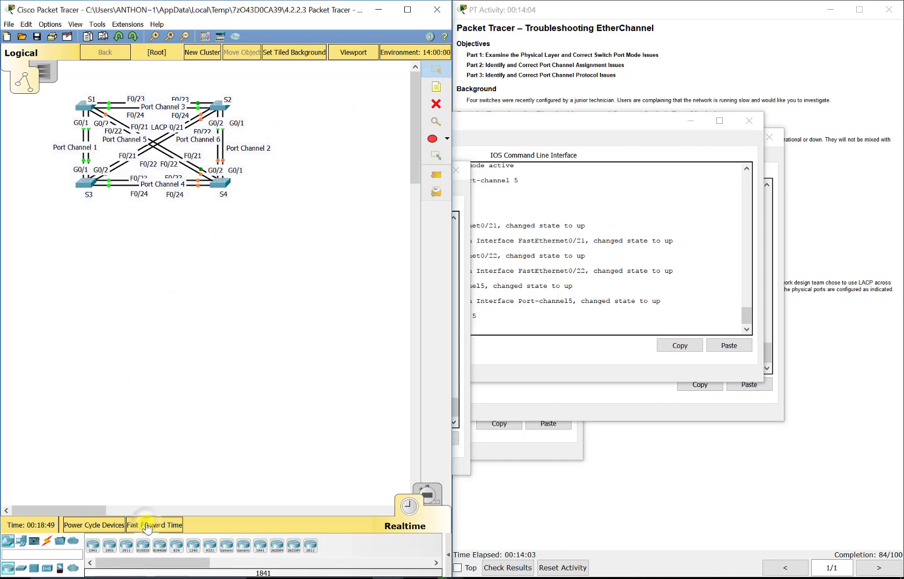
{"action": "left_click", "coordinate": [147, 525]}
{"action": "left_click", "coordinate": [148, 525]}
{"action": "left_click", "coordinate": [148, 526]}
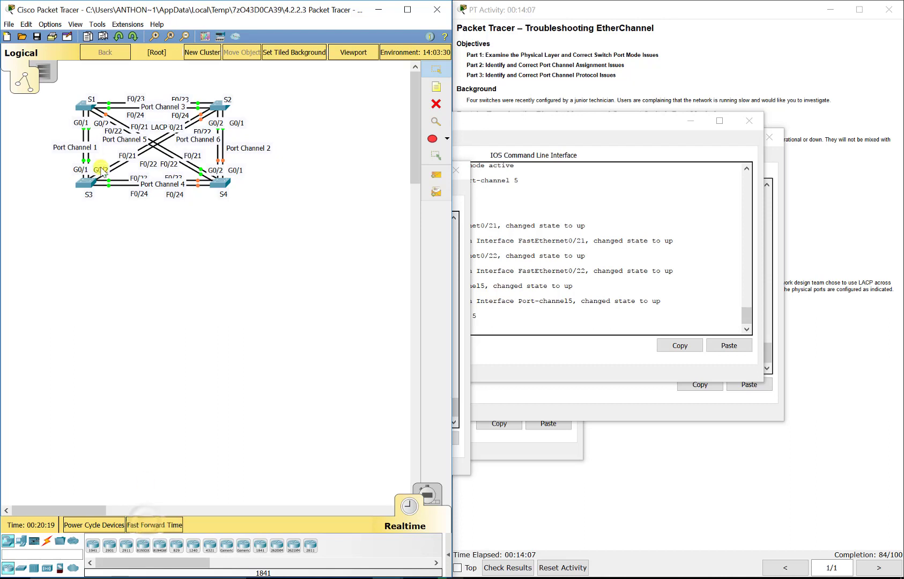
Show the EtherChannel summary on S1 and examine the port channel 5 entry.
{"action": "left_click", "coordinate": [85, 106]}
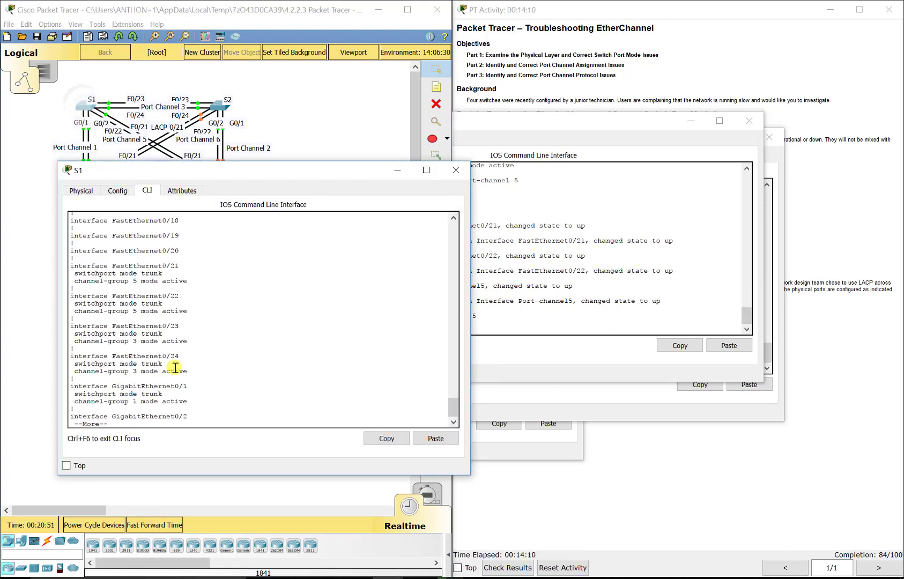
{"action": "key", "text": "space"}
{"action": "type", "text": "show et"}
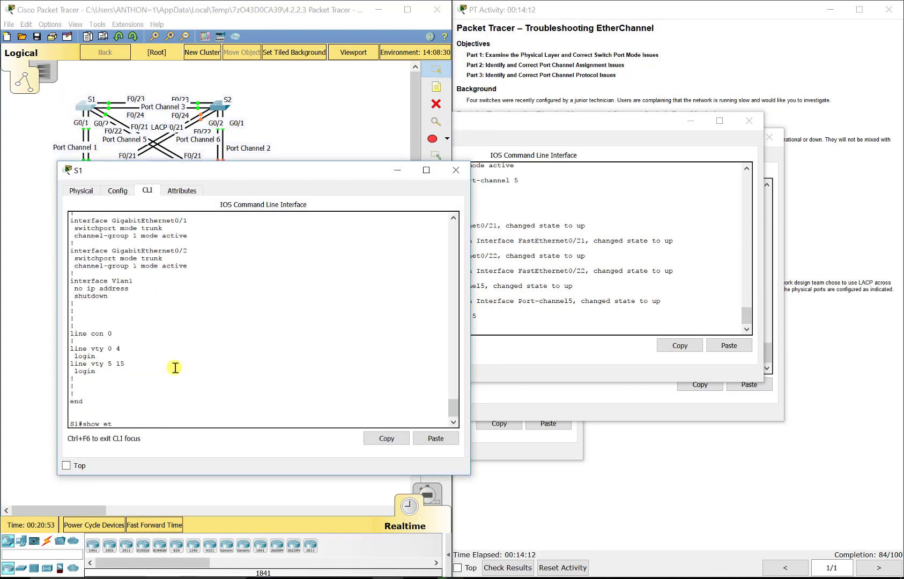
{"action": "type", "text": "her"}
{"action": "key", "text": "Tab"}
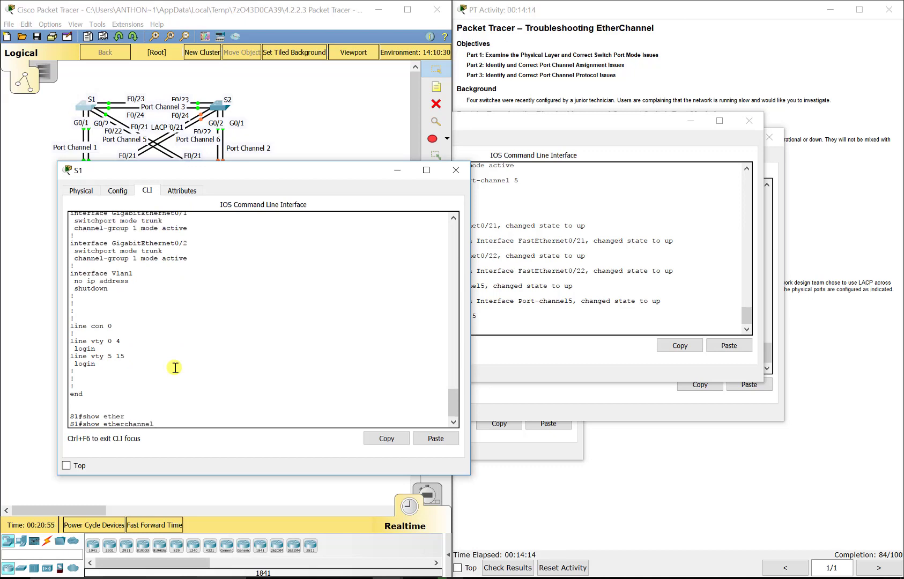
{"action": "type", "text": "su"}
{"action": "key", "text": "Tab"}
{"action": "key", "text": "Return"}
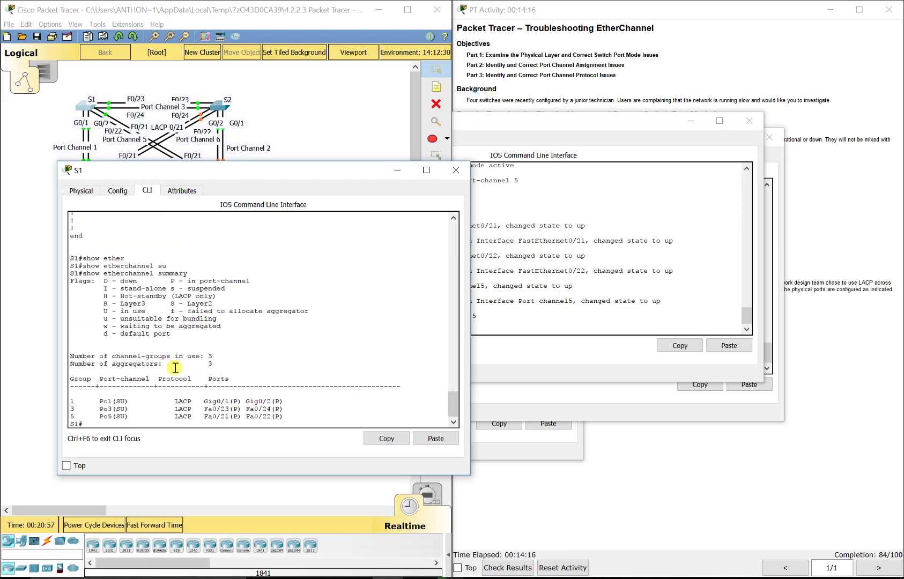
{"action": "left_click_drag", "start_coordinate": [98, 417], "coordinate": [288, 418]}
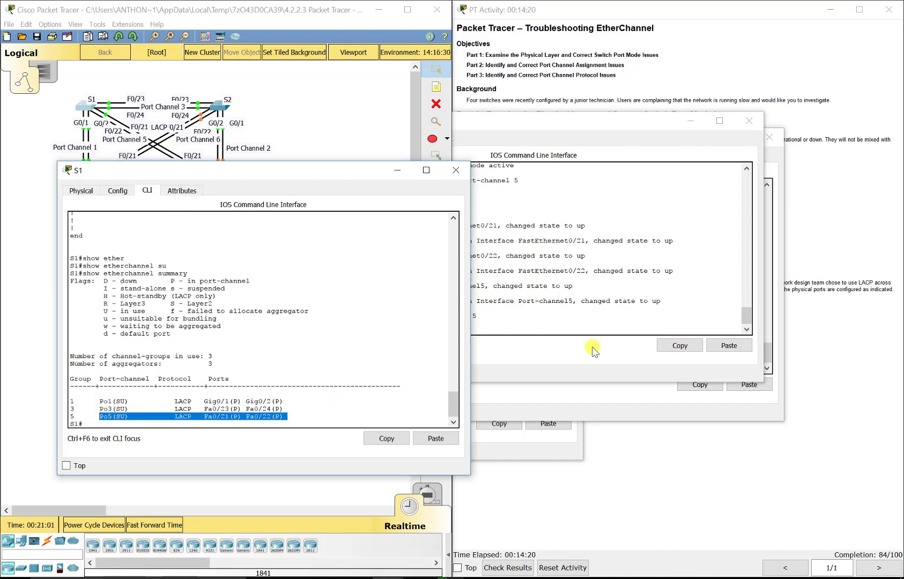
Show the EtherChannel summary on S4 from configuration mode and compare its port channel 5 entry with S1's.
{"action": "left_click", "coordinate": [622, 322]}
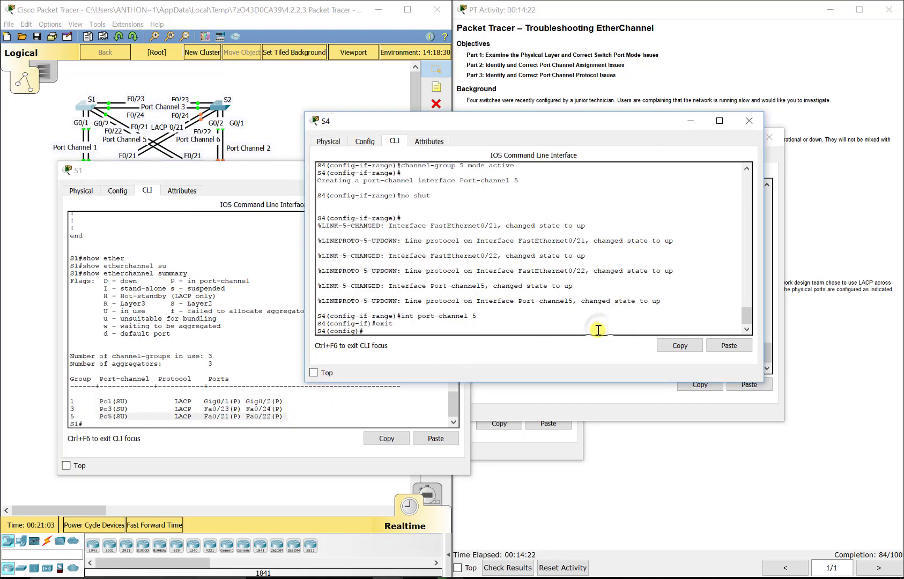
{"action": "type", "text": "exit"}
{"action": "key", "text": "BackSpace"}
{"action": "key", "text": "BackSpace"}
{"action": "key", "text": "BackSpace"}
{"action": "key", "text": "BackSpace"}
{"action": "type", "text": "do show etherchannel"}
{"action": "type", "text": " sumar"}
{"action": "type", "text": "ary"}
{"action": "key", "text": "Return"}
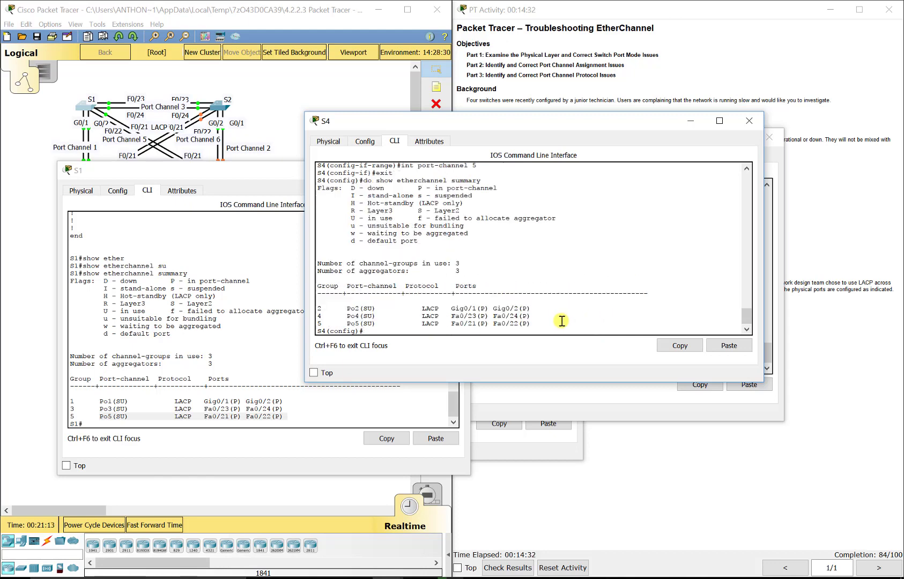
{"action": "left_click_drag", "start_coordinate": [557, 321], "coordinate": [318, 325]}
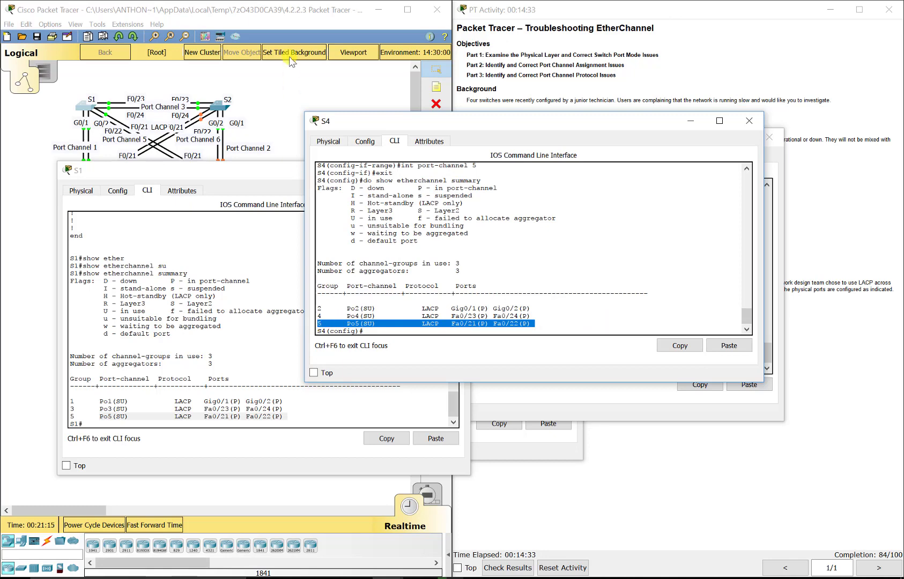
Check the port channel 6 protocol in S3's EtherChannel summary and remove the port-channel 6 interface.
{"action": "left_click", "coordinate": [290, 93]}
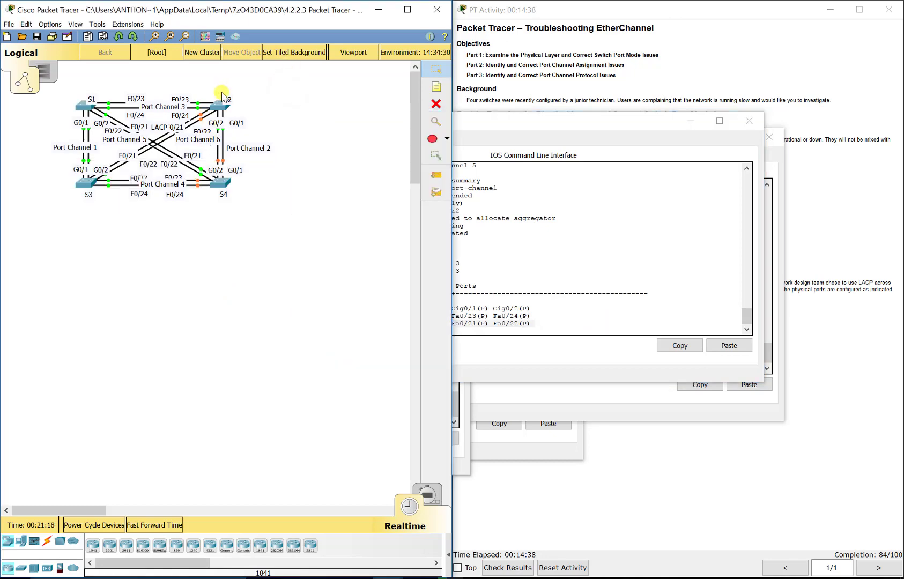
{"action": "left_click", "coordinate": [85, 183]}
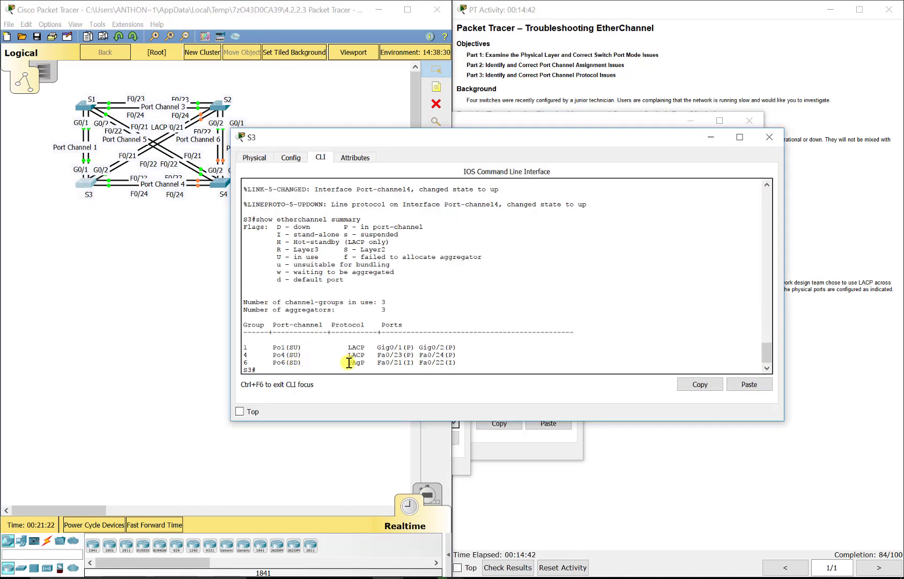
{"action": "left_click_drag", "start_coordinate": [348, 363], "coordinate": [365, 363]}
{"action": "left_click", "coordinate": [367, 370]}
{"action": "type", "text": "config t"}
{"action": "key", "text": "Return"}
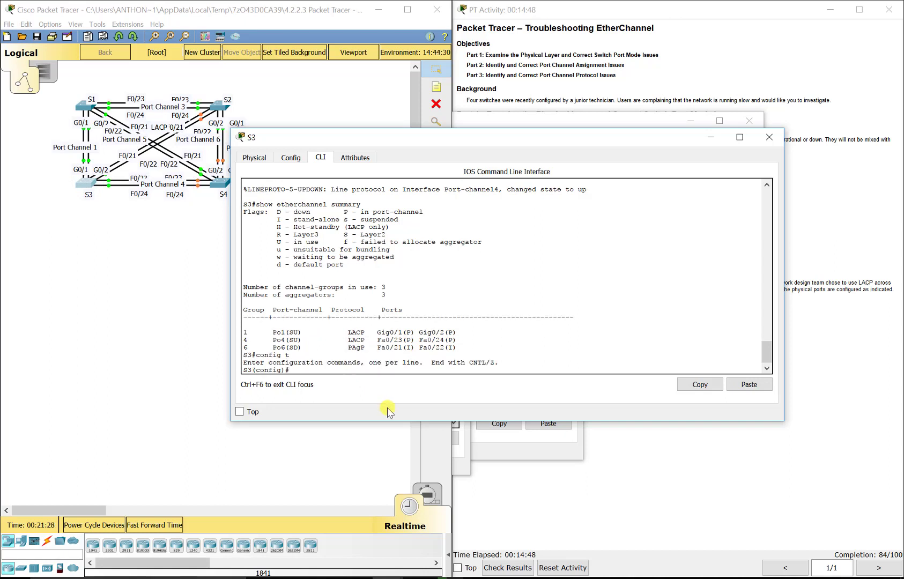
{"action": "type", "text": "no port-channe"}
{"action": "type", "text": "int "}
{"action": "type", "text": " 6"}
{"action": "key", "text": "Return"}
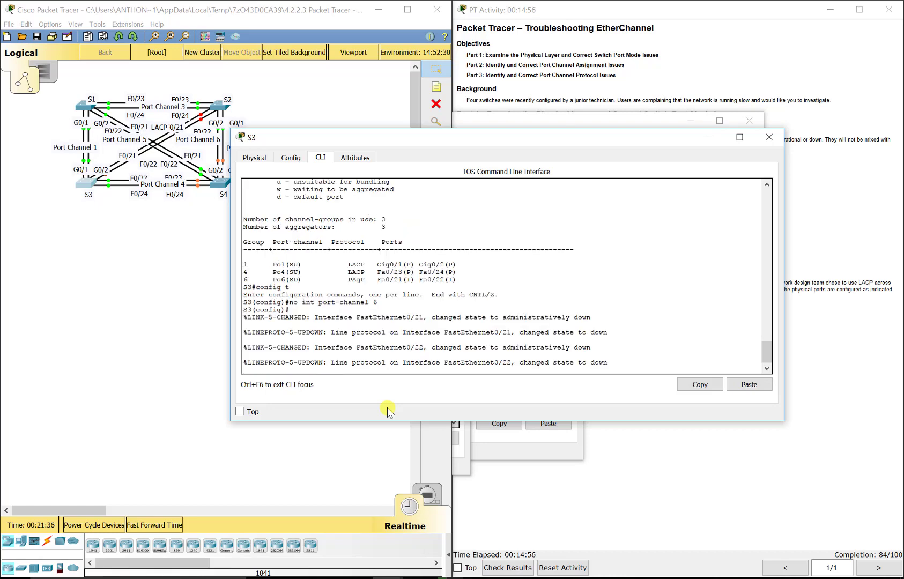
Assign S3's fa0/21-22 interfaces to channel group 6 in active mode, enable them, and return to global configuration through port-channel 6.
{"action": "type", "text": "int ra"}
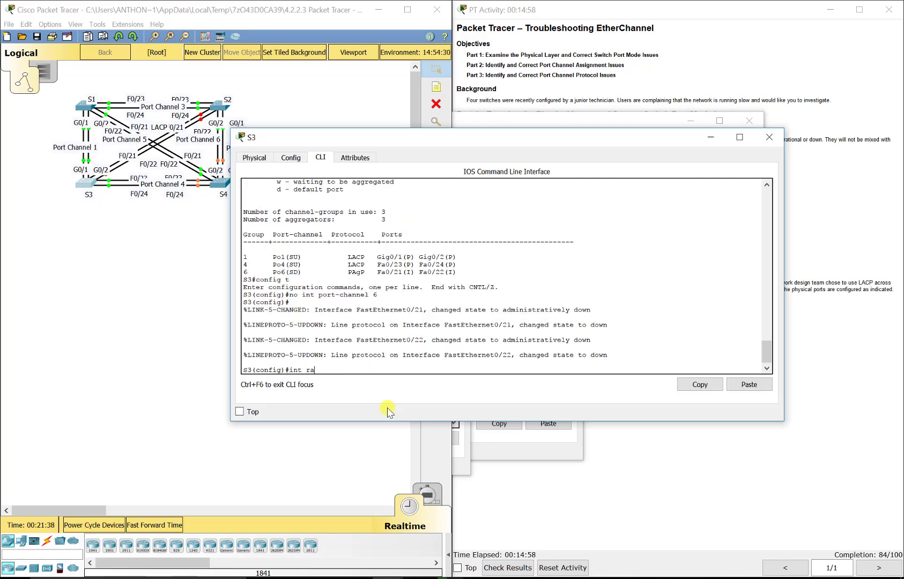
{"action": "type", "text": "nge fa0/21-22"}
{"action": "key", "text": "Return"}
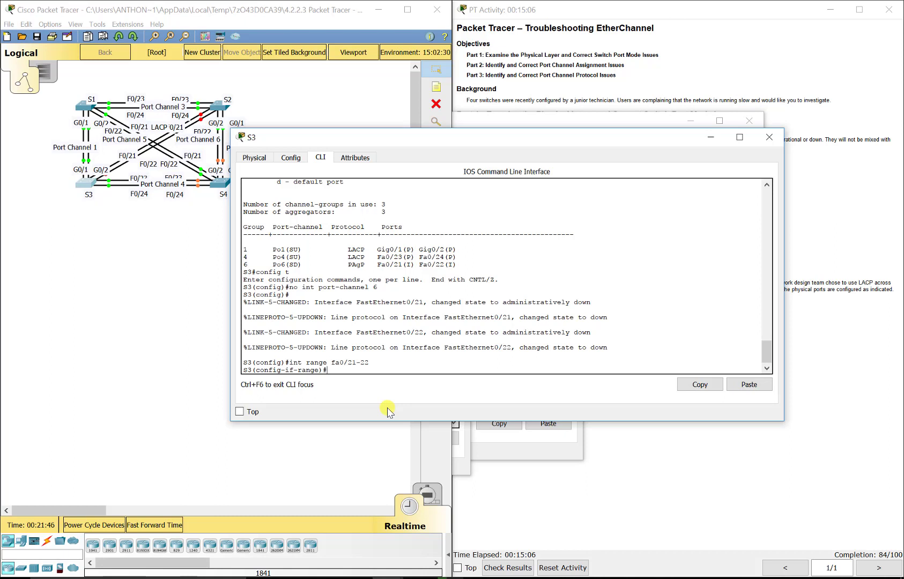
{"action": "type", "text": "channel-group 6 mode active"}
{"action": "key", "text": "Return"}
{"action": "key", "text": "Return"}
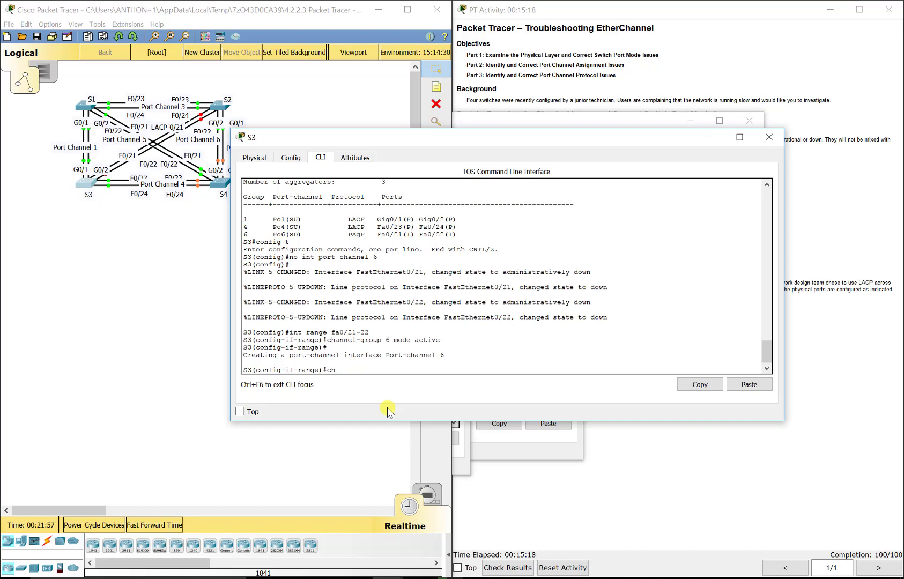
{"action": "type", "text": "no shut"}
{"action": "key", "text": "Return"}
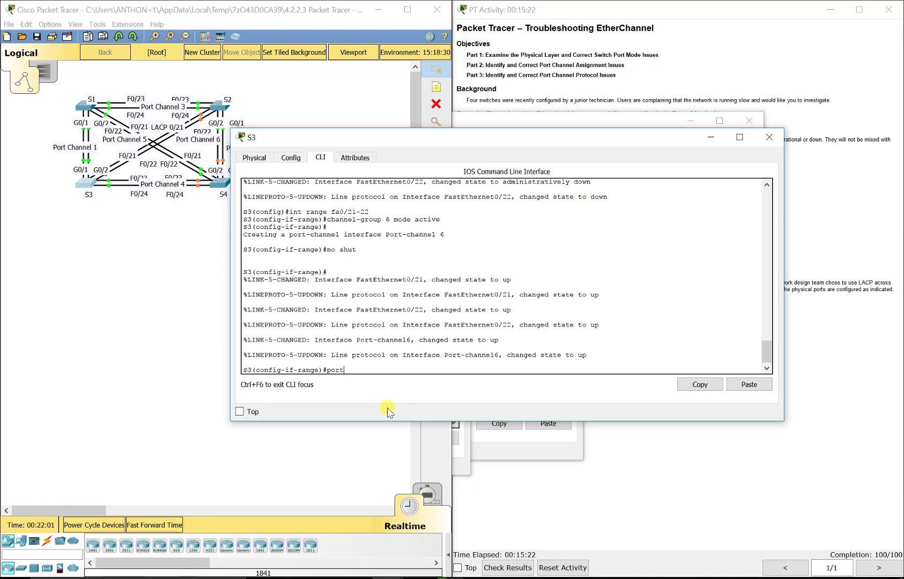
{"action": "type", "text": "int port-channel 6"}
{"action": "key", "text": "Return"}
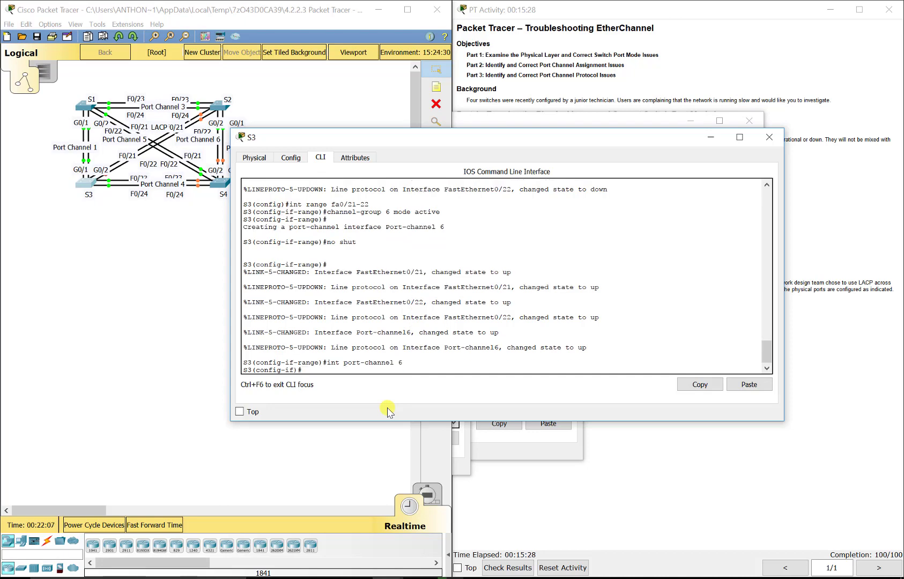
{"action": "type", "text": "exit"}
{"action": "key", "text": "Return"}
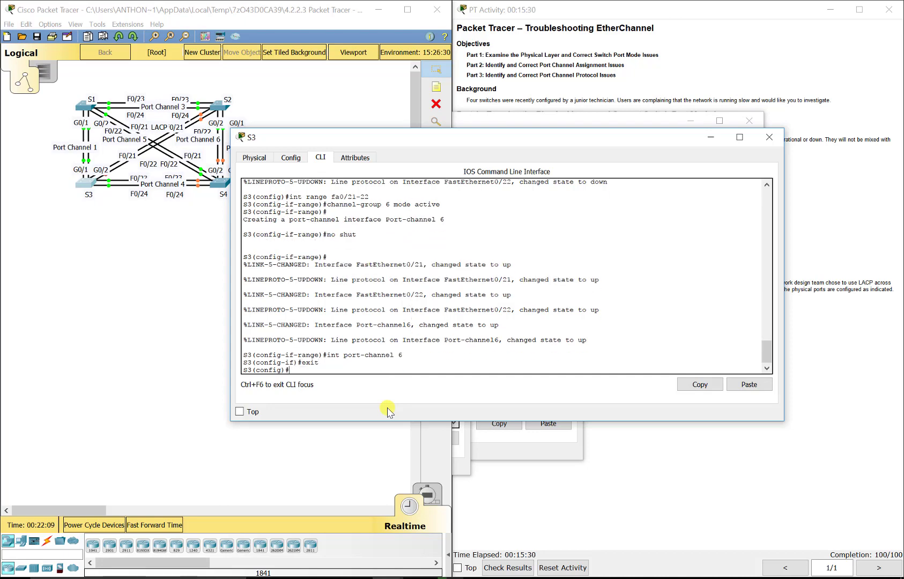
Bring S2's command line into view beside the topology and enter privileged EXEC mode.
{"action": "left_click", "coordinate": [220, 184]}
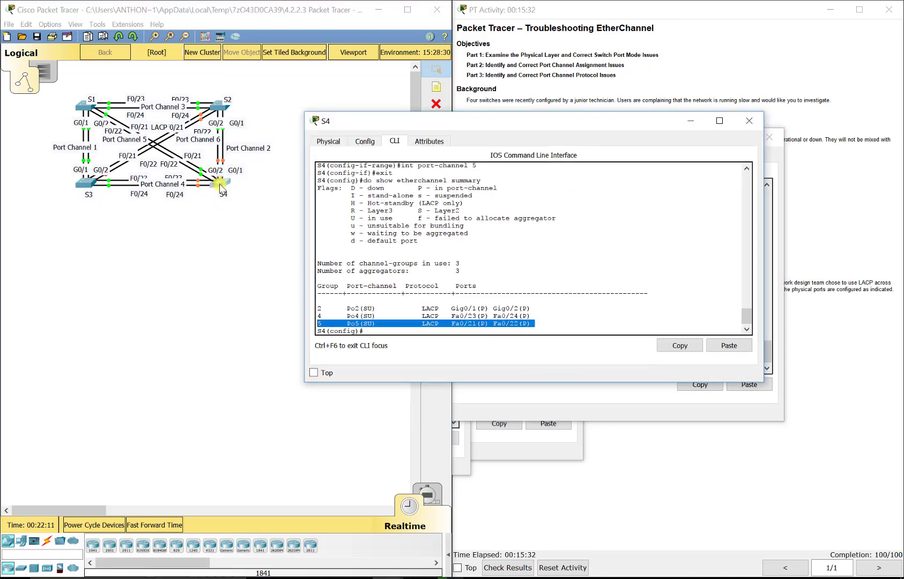
{"action": "left_click", "coordinate": [408, 329]}
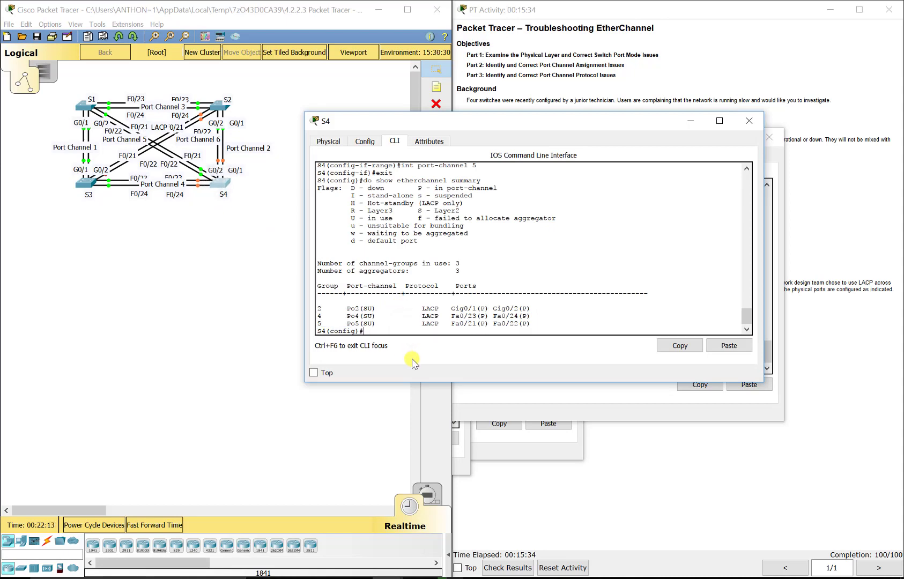
{"action": "left_click", "coordinate": [217, 105]}
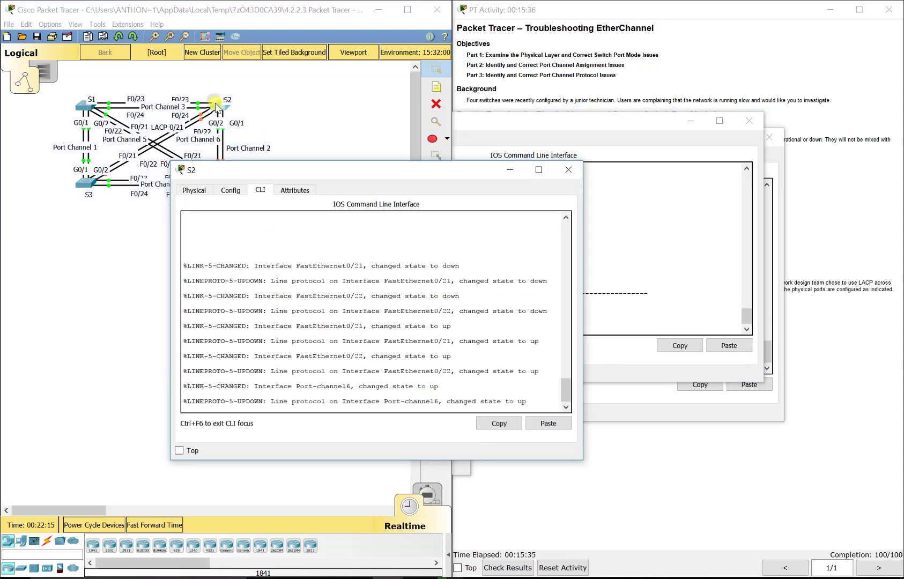
{"action": "left_click_drag", "start_coordinate": [280, 170], "coordinate": [485, 115]}
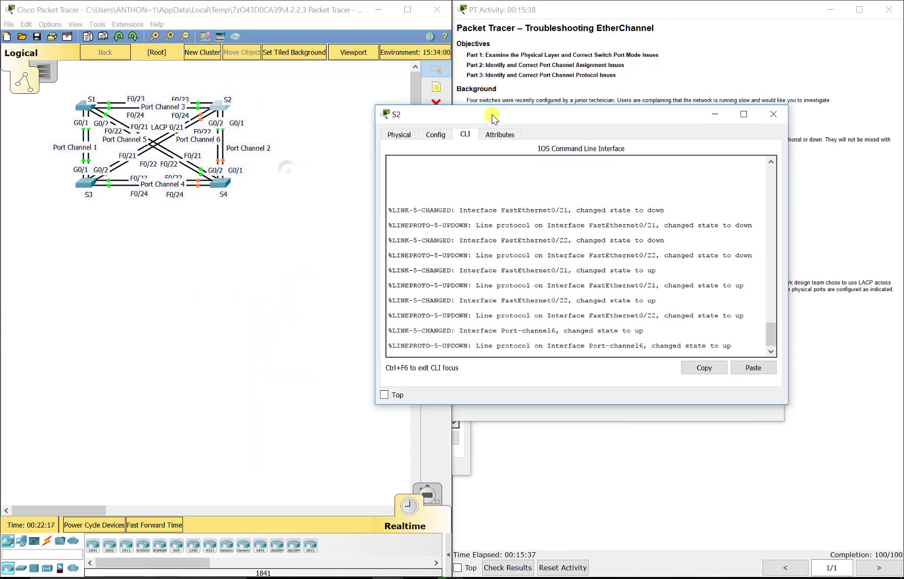
{"action": "key", "text": "Return"}
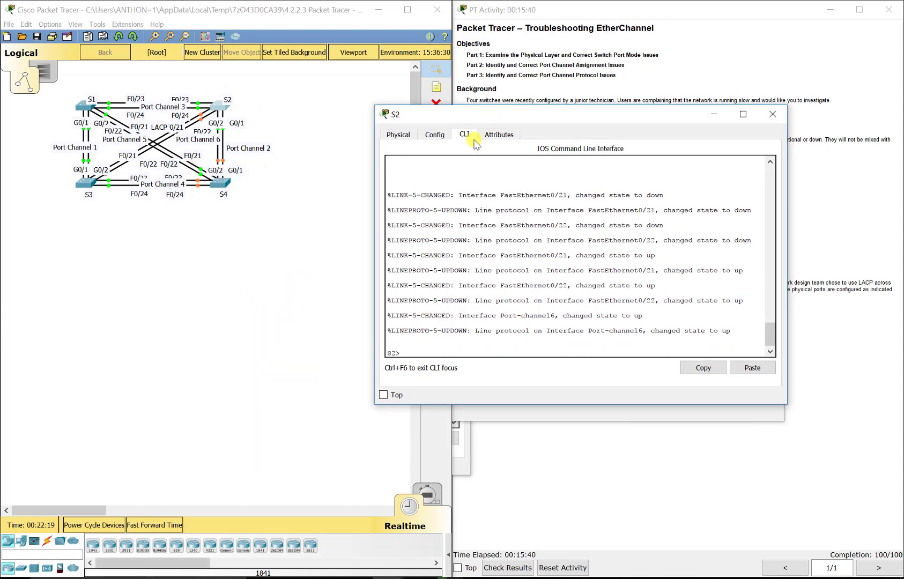
{"action": "type", "text": "en"}
{"action": "key", "text": "Return"}
Show the EtherChannel summary on S2 and examine the port channel 6 entry.
{"action": "type", "text": "show eth"}
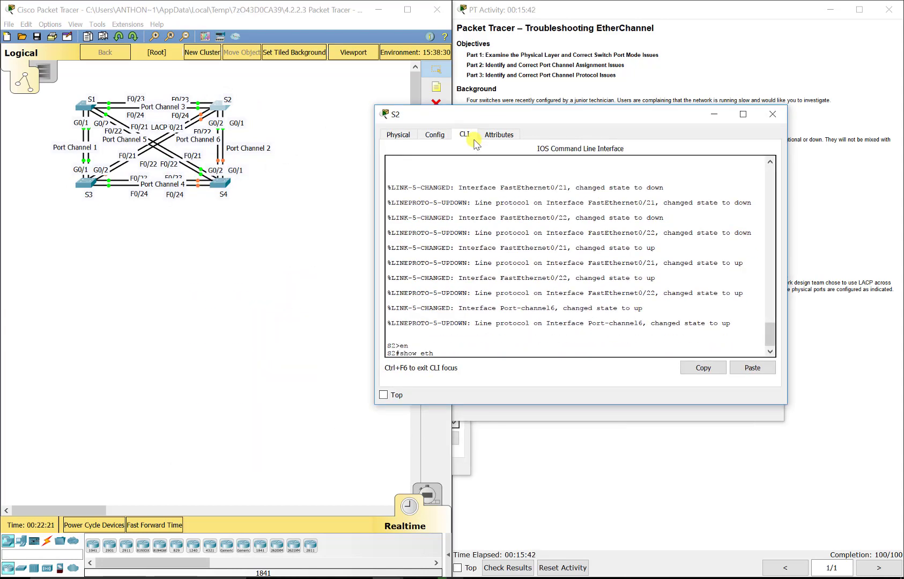
{"action": "key", "text": "Tab"}
{"action": "type", "text": "sum"}
{"action": "key", "text": "Tab"}
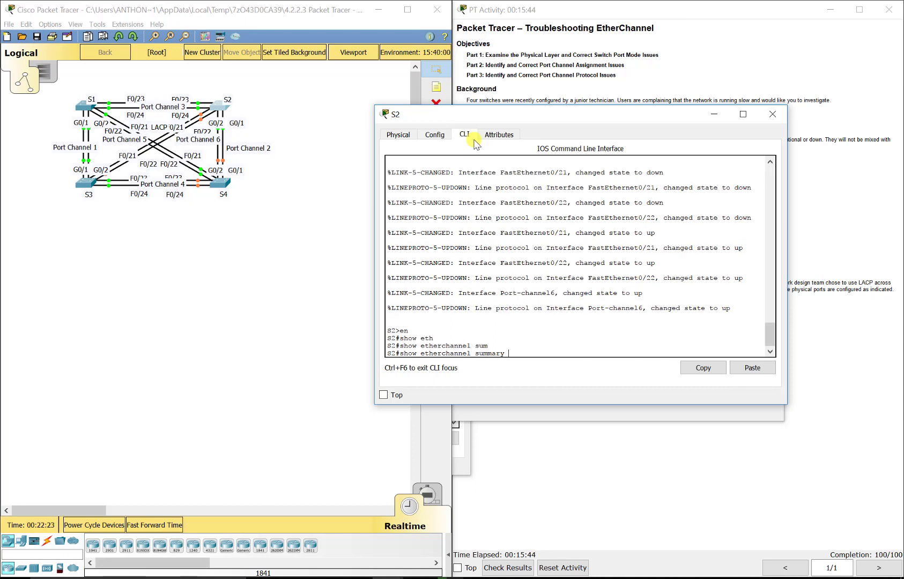
{"action": "key", "text": "Return"}
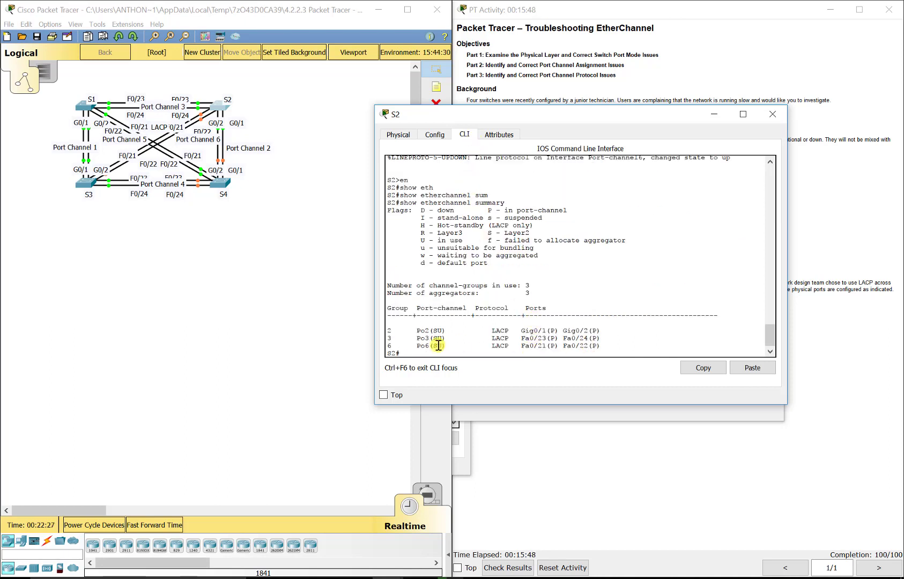
{"action": "left_click_drag", "start_coordinate": [446, 346], "coordinate": [438, 346]}
Show the EtherChannel summary on S3 from configuration mode, check its port channel 6 entry, and return to the activity instructions.
{"action": "left_click", "coordinate": [521, 411]}
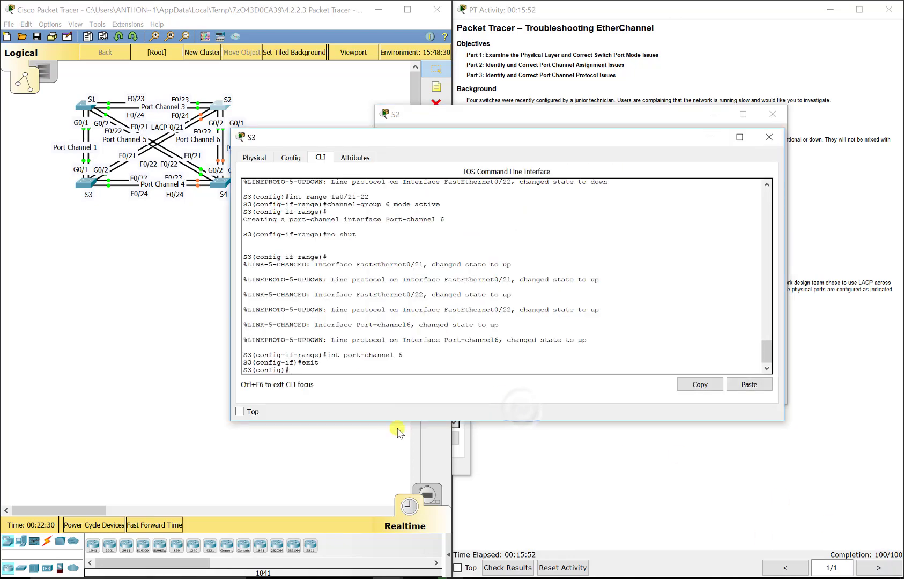
{"action": "type", "text": "do show ethercha"}
{"action": "key", "text": "Tab"}
{"action": "type", "text": "nnel summary"}
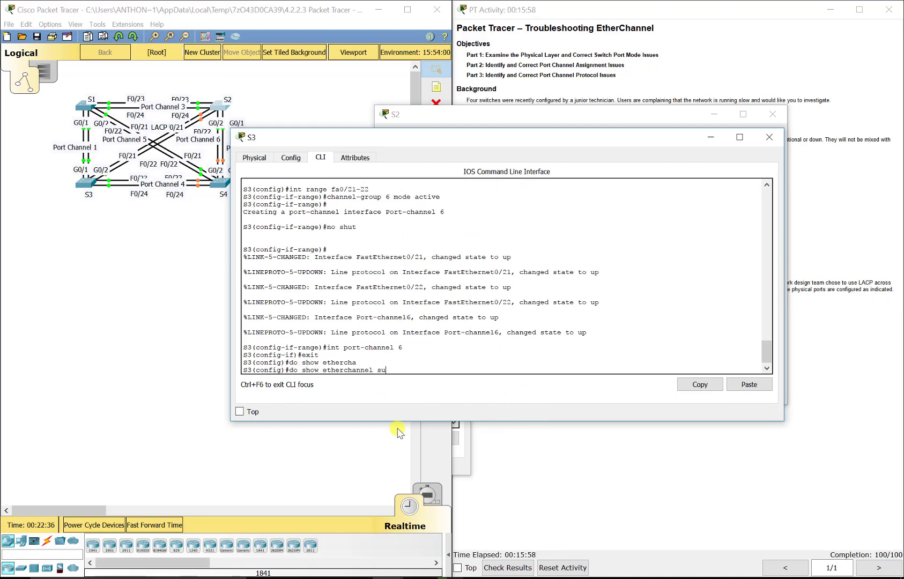
{"action": "key", "text": "Return"}
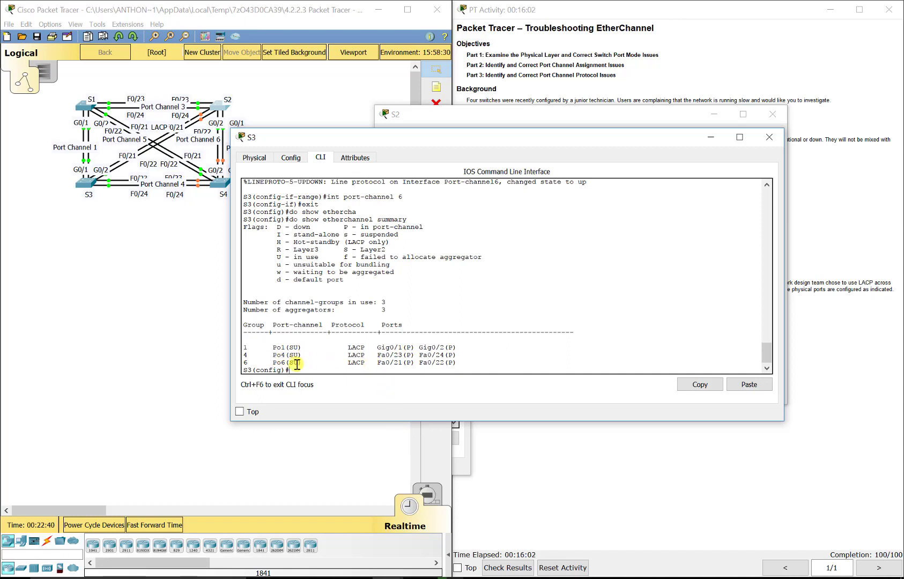
{"action": "left_click", "coordinate": [178, 281]}
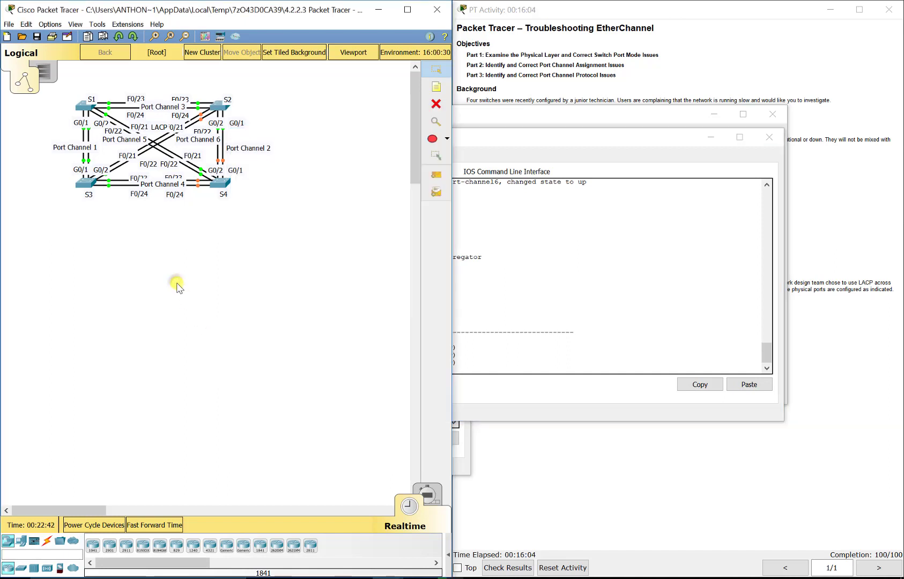
{"action": "left_click", "coordinate": [595, 61]}
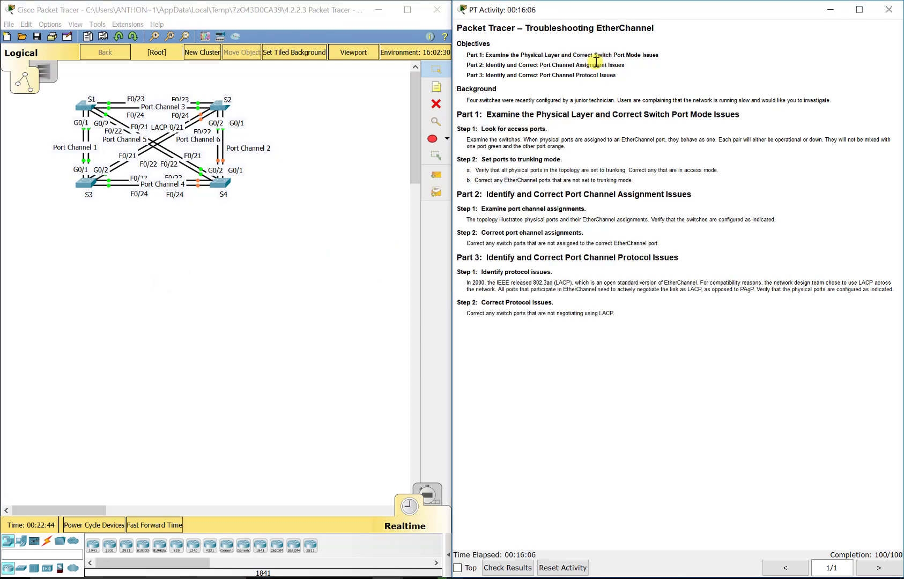